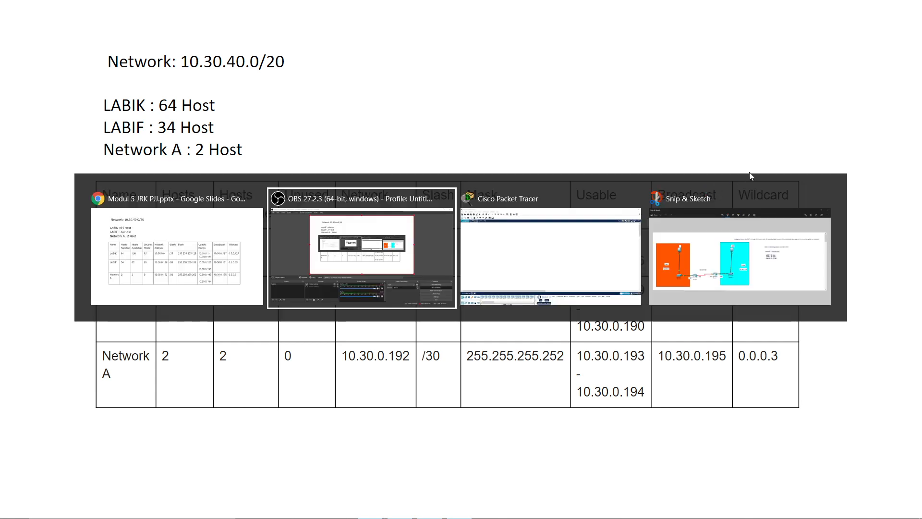
Step: Leave the subnetting slideshow and switch to the empty Cisco Packet Tracer workspace
{"action": "left_click", "coordinate": [538, 262]}
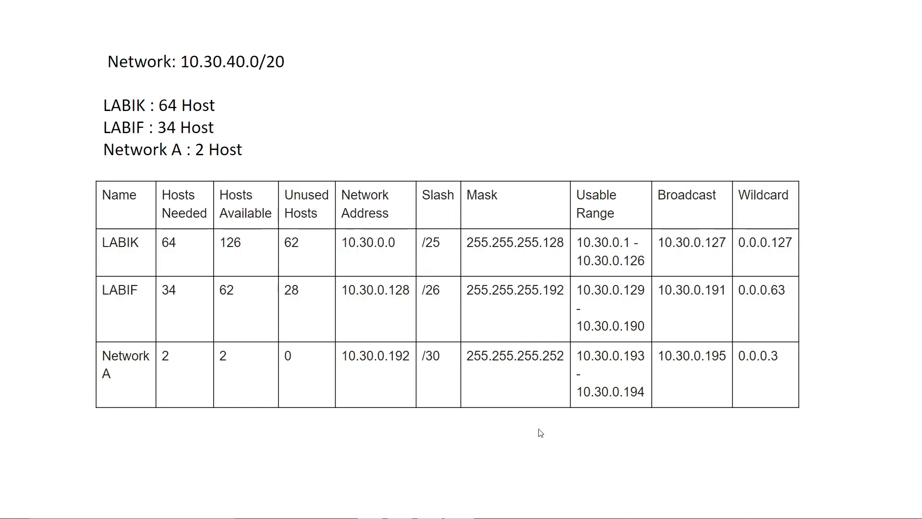
{"action": "left_click", "coordinate": [502, 421]}
{"action": "key", "text": "Escape"}
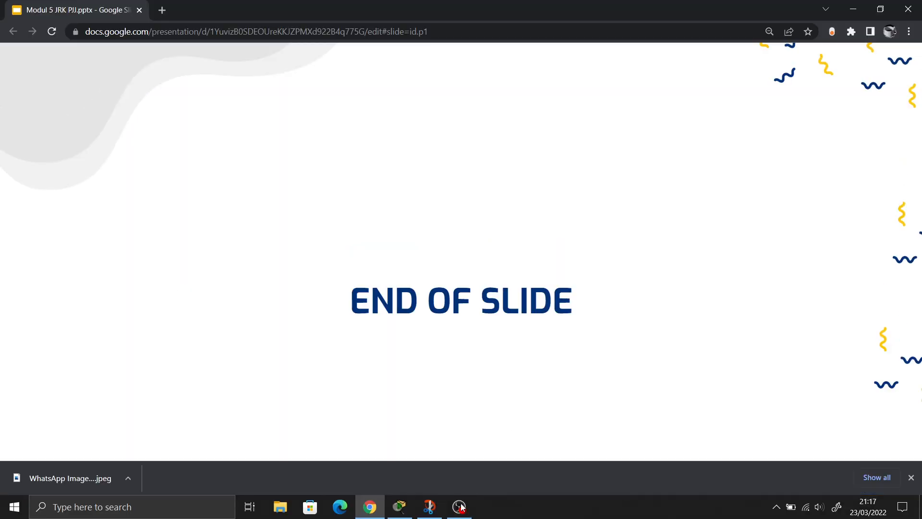
{"action": "left_click", "coordinate": [398, 508]}
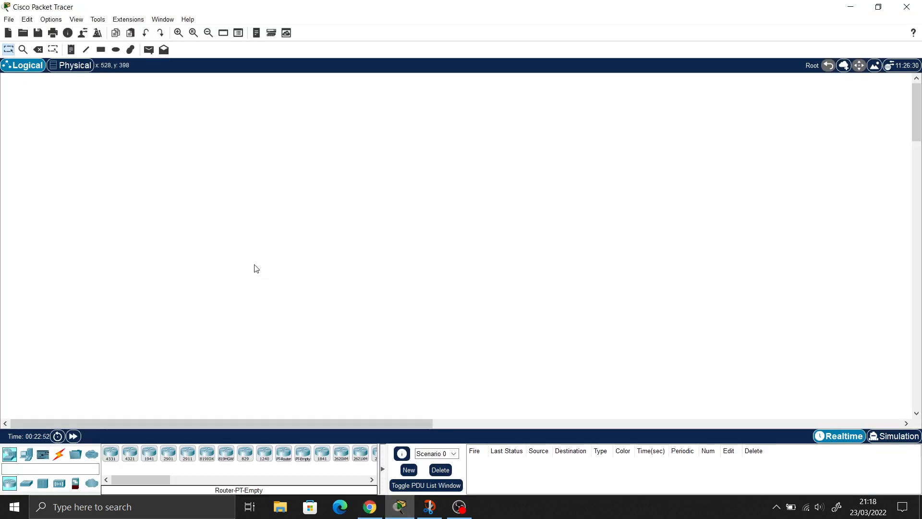
{"action": "left_click", "coordinate": [850, 245]}
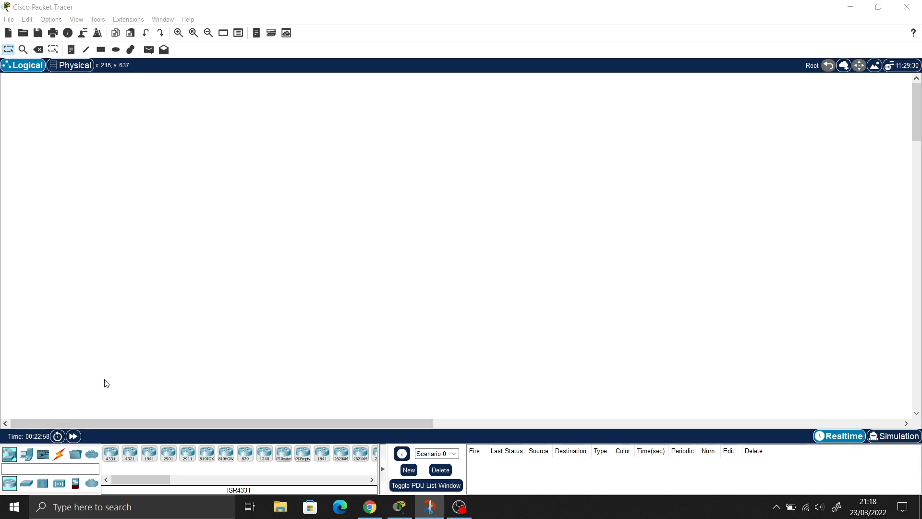
Step: Add two PC-PT end devices to the empty workspace, spaced well apart side by side
{"action": "left_click", "coordinate": [29, 457]}
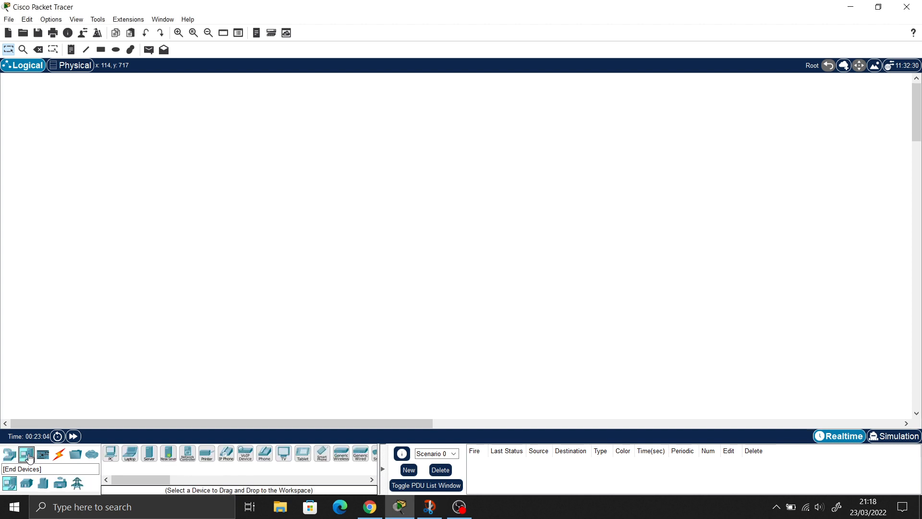
{"action": "left_click_drag", "start_coordinate": [110, 453], "coordinate": [99, 357]}
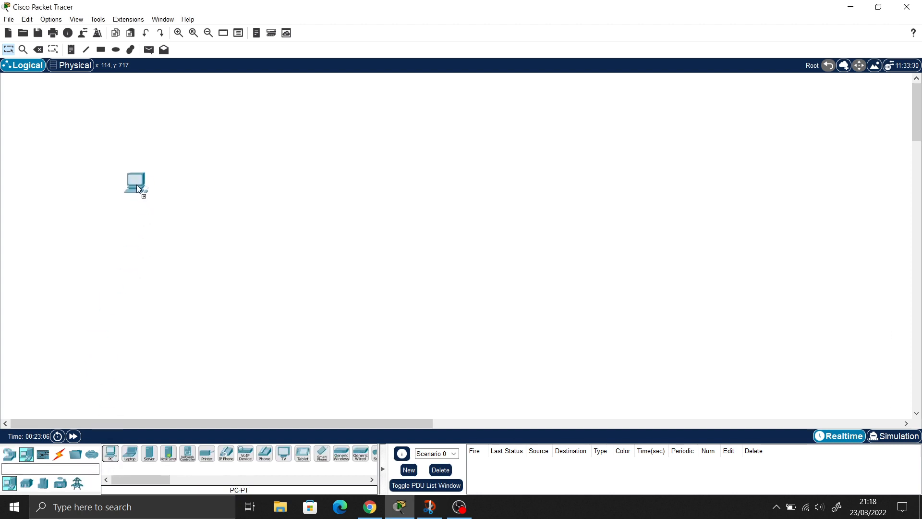
{"action": "left_click_drag", "start_coordinate": [137, 189], "coordinate": [130, 153]}
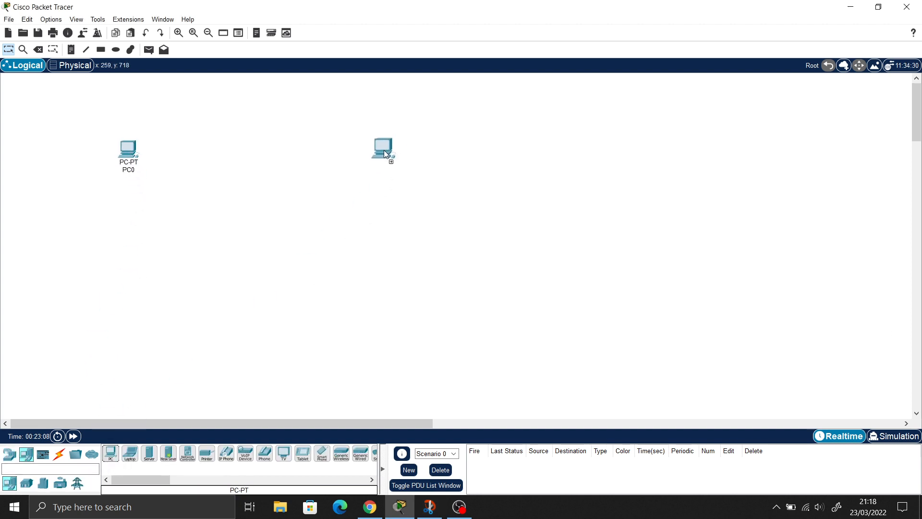
{"action": "left_click_drag", "start_coordinate": [359, 156], "coordinate": [359, 157]}
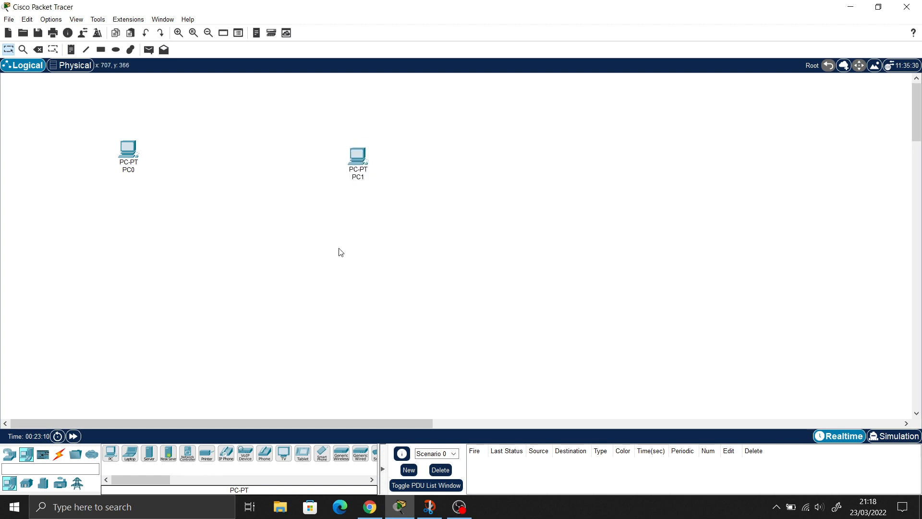
Step: Place a PT-Switch below each of the two PCs and line the second switch up with the first
{"action": "left_click", "coordinate": [11, 454]}
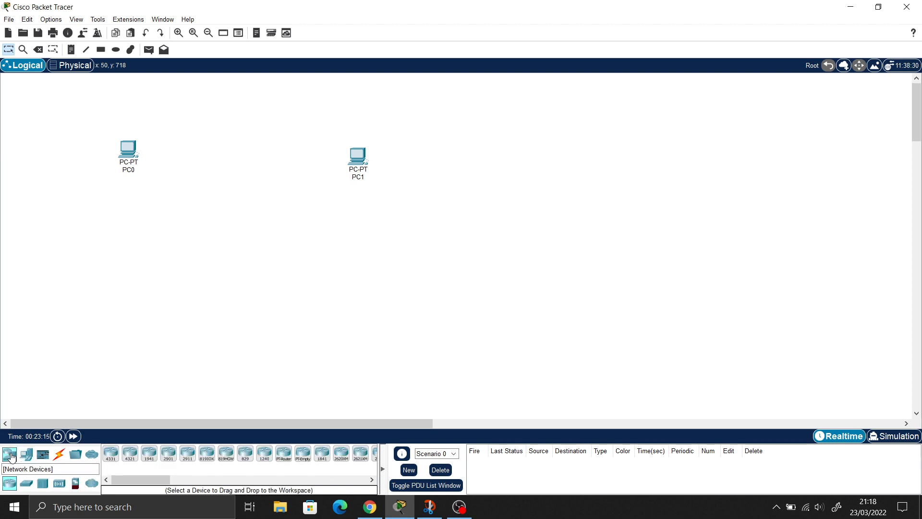
{"action": "left_click", "coordinate": [26, 487]}
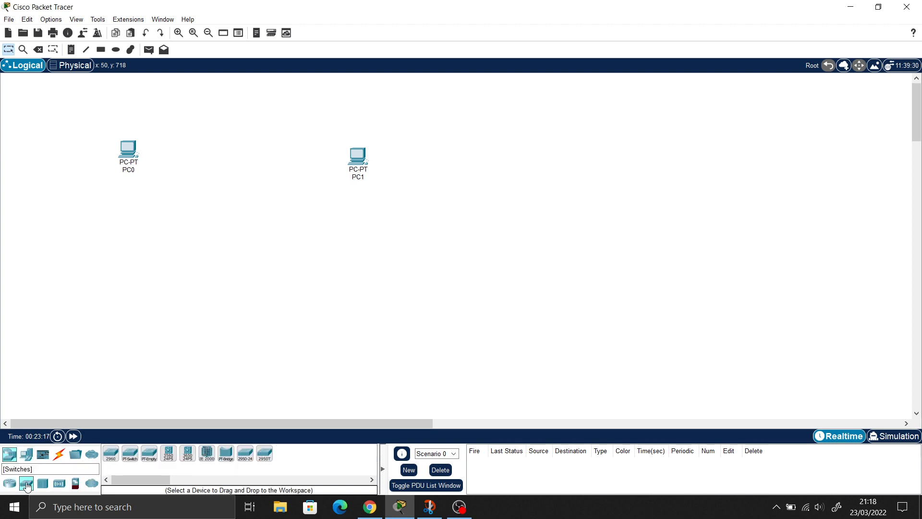
{"action": "left_click_drag", "start_coordinate": [131, 455], "coordinate": [128, 233]}
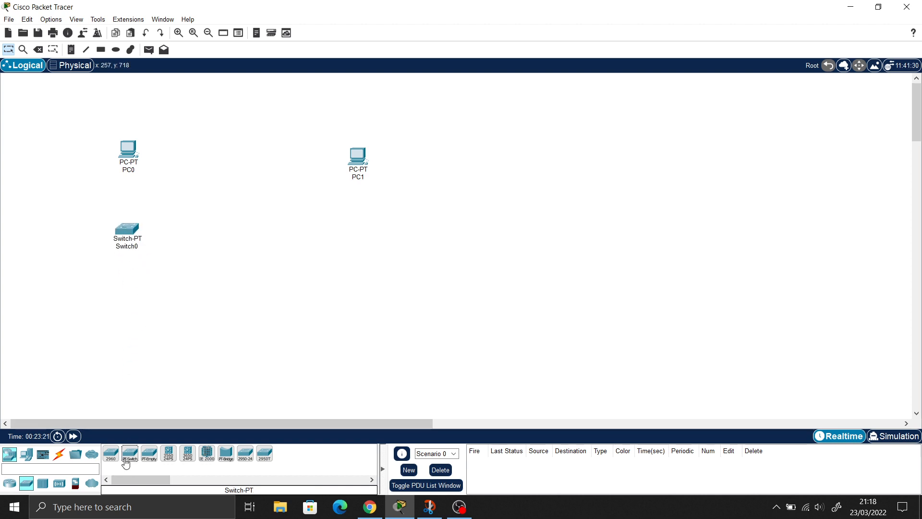
{"action": "left_click_drag", "start_coordinate": [128, 457], "coordinate": [355, 246]}
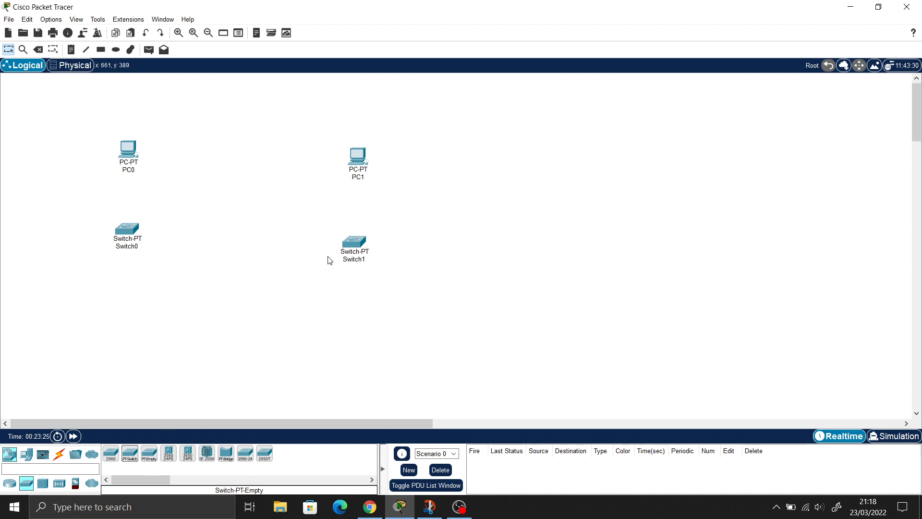
{"action": "left_click_drag", "start_coordinate": [343, 255], "coordinate": [338, 242]}
{"action": "left_click", "coordinate": [365, 289]}
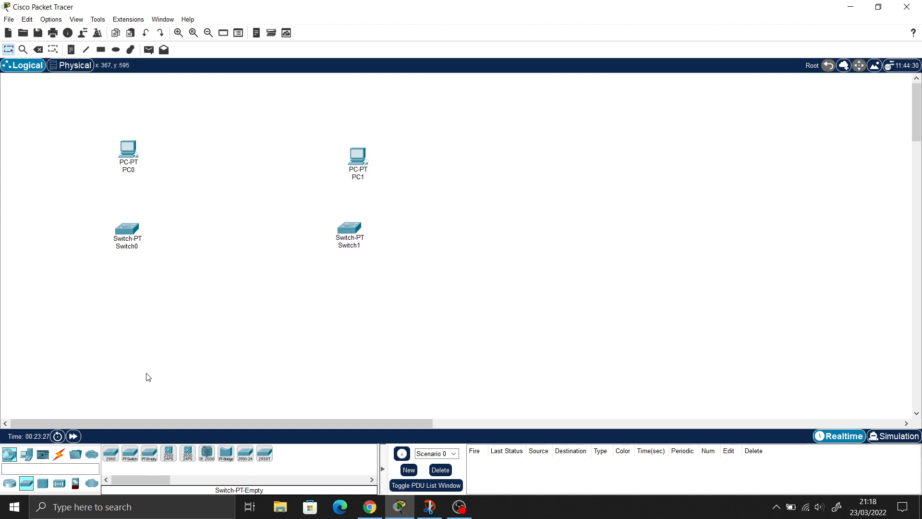
Step: Add two PT-Router devices between Switch0 and Switch1
{"action": "left_click", "coordinate": [10, 483]}
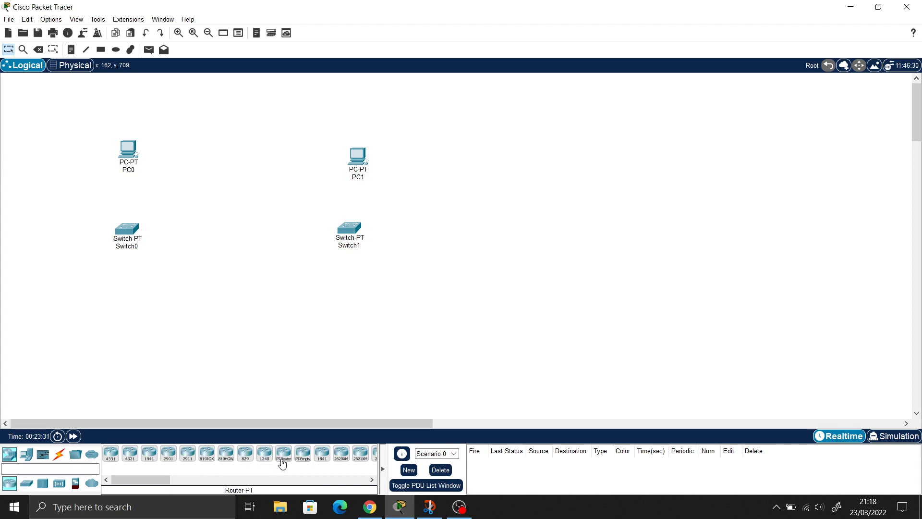
{"action": "left_click_drag", "start_coordinate": [284, 453], "coordinate": [208, 243]}
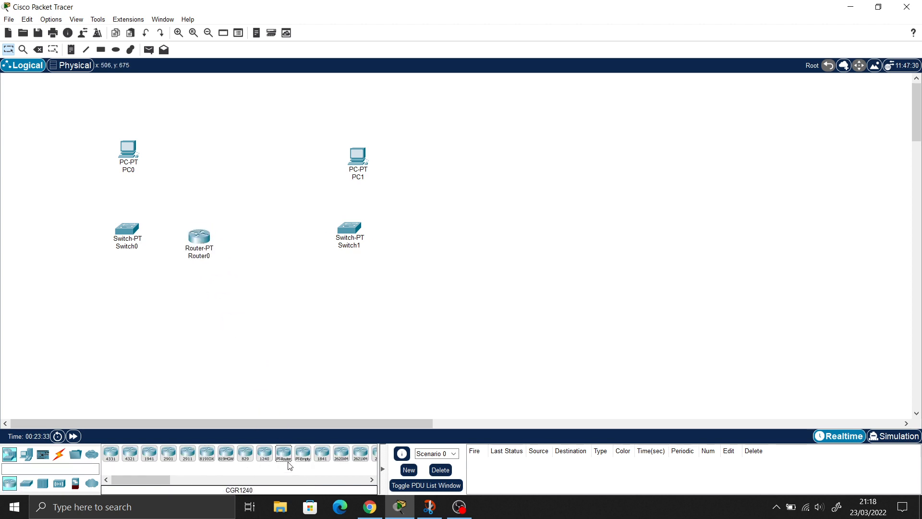
{"action": "left_click_drag", "start_coordinate": [288, 460], "coordinate": [263, 285]}
Step: Spread the PCs, switches and routers apart so each side forms its own group with a gap between the routers
{"action": "left_click_drag", "start_coordinate": [128, 150], "coordinate": [111, 150]}
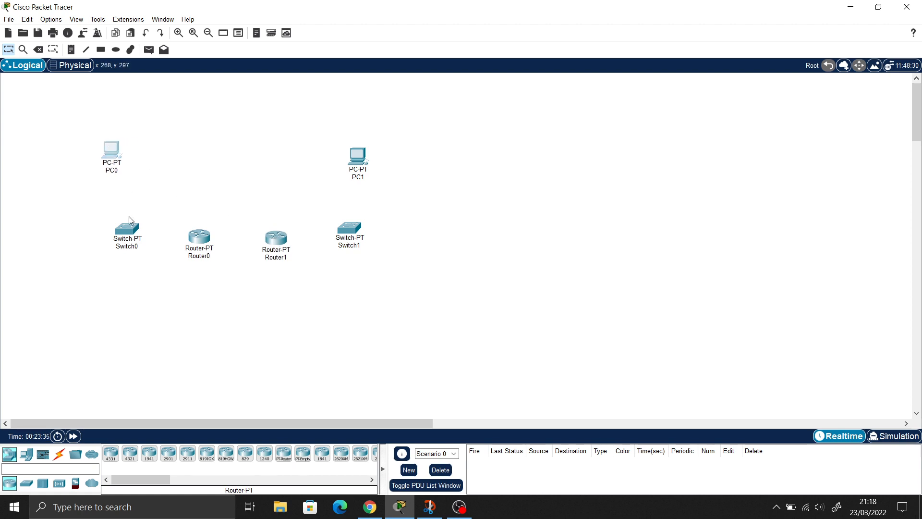
{"action": "left_click_drag", "start_coordinate": [126, 227], "coordinate": [100, 227]}
{"action": "left_click_drag", "start_coordinate": [194, 248], "coordinate": [183, 235]}
{"action": "left_click_drag", "start_coordinate": [286, 256], "coordinate": [367, 230]}
{"action": "left_click_drag", "start_coordinate": [353, 166], "coordinate": [401, 162]}
{"action": "left_click_drag", "start_coordinate": [269, 229], "coordinate": [304, 223]}
{"action": "left_click_drag", "start_coordinate": [97, 160], "coordinate": [79, 152]}
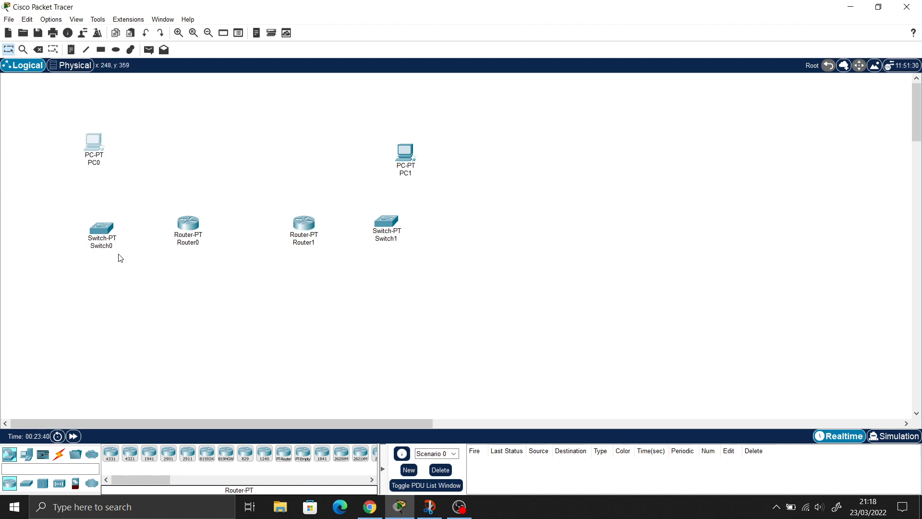
{"action": "left_click_drag", "start_coordinate": [108, 241], "coordinate": [97, 238]}
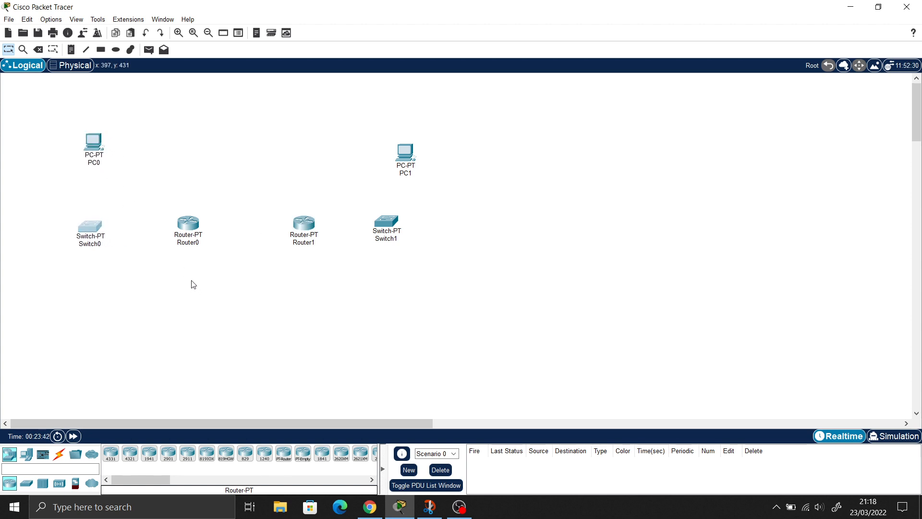
Step: Connect PC0's FastEthernet0 to Switch0's FastEthernet0/1 with a Copper Straight-Through cable and close the stray Switch0 window
{"action": "left_click", "coordinate": [59, 454]}
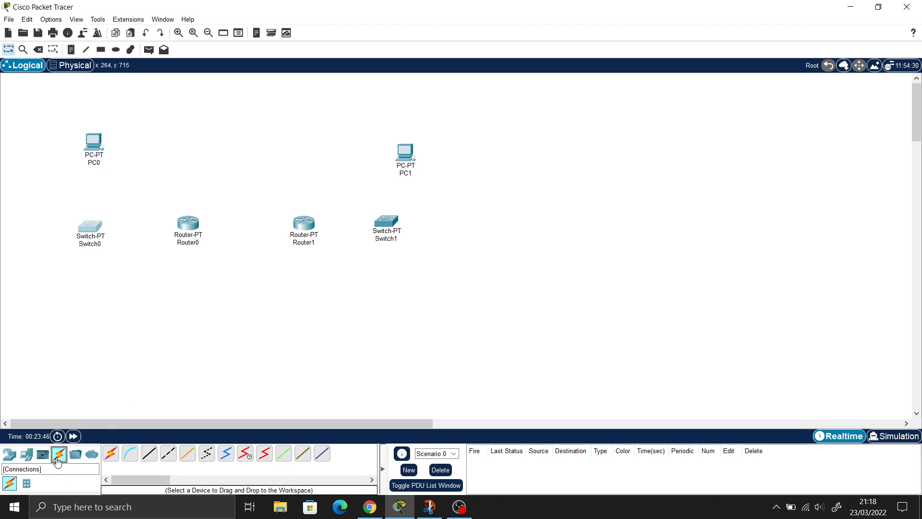
{"action": "left_click", "coordinate": [148, 453]}
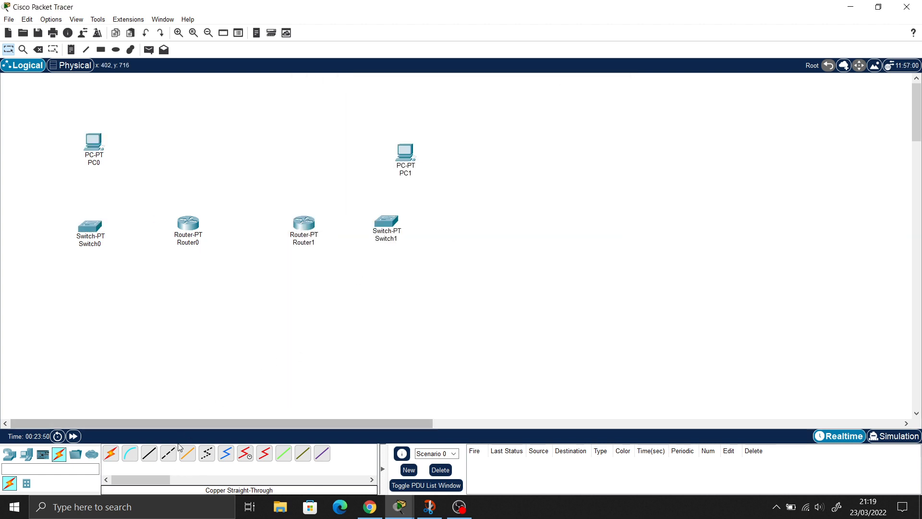
{"action": "left_click", "coordinate": [149, 460]}
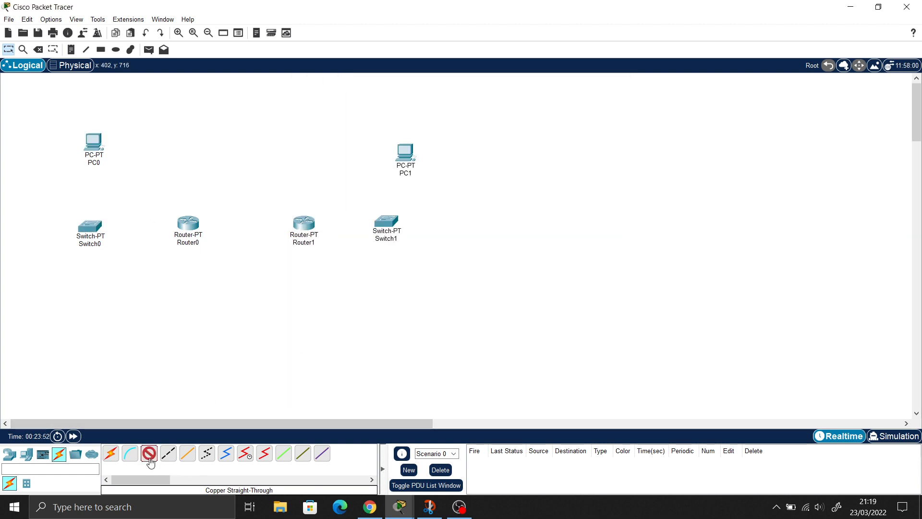
{"action": "left_click", "coordinate": [93, 147]}
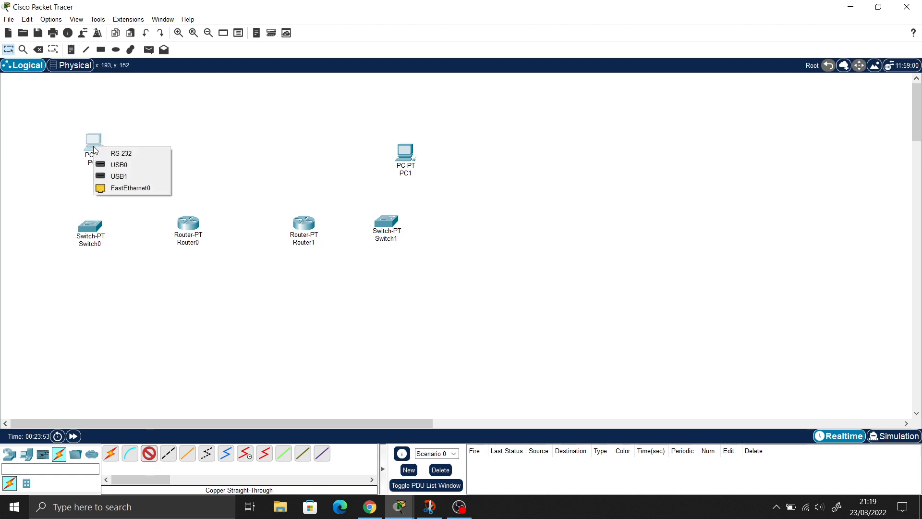
{"action": "left_click", "coordinate": [126, 187]}
{"action": "left_click", "coordinate": [90, 231]}
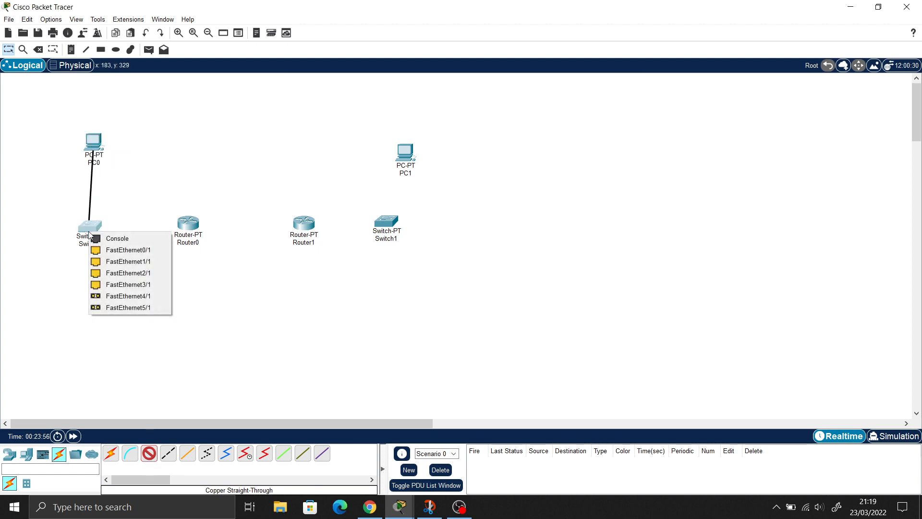
{"action": "left_click", "coordinate": [146, 250]}
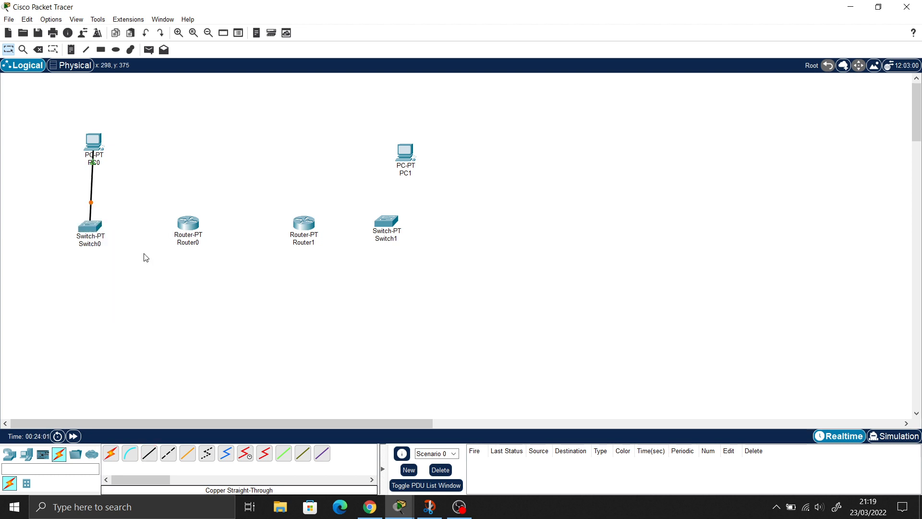
{"action": "mouse_move", "coordinate": [406, 509]}
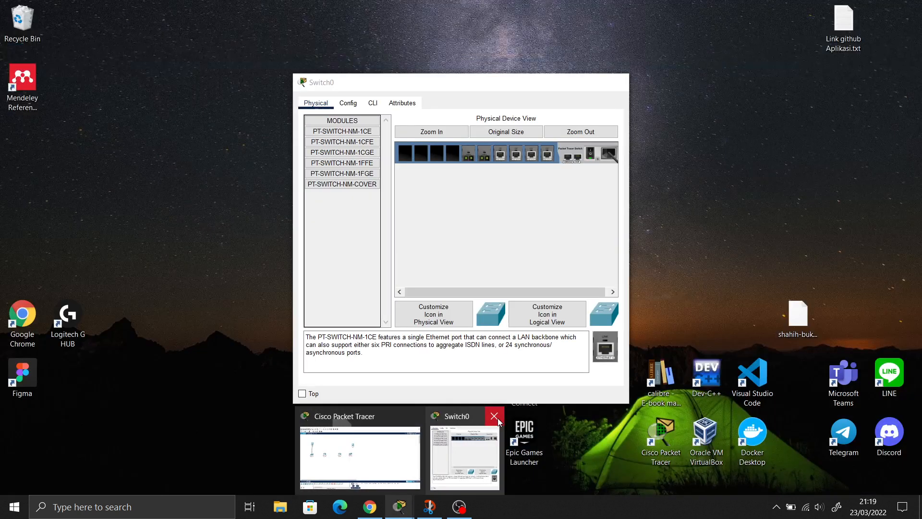
{"action": "left_click", "coordinate": [494, 416]}
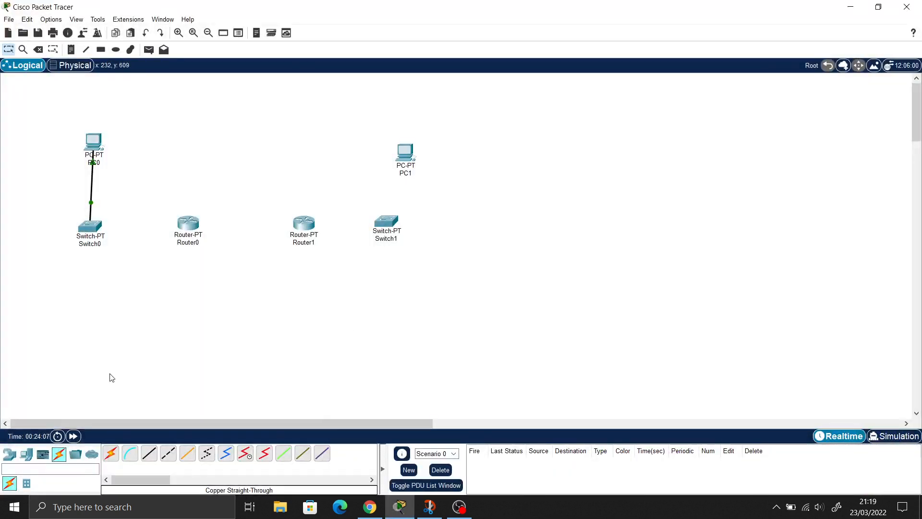
Step: Connect Switch0's FastEthernet1/1 to Router0's FastEthernet0/0 with a Copper Straight-Through cable
{"action": "left_click", "coordinate": [148, 453]}
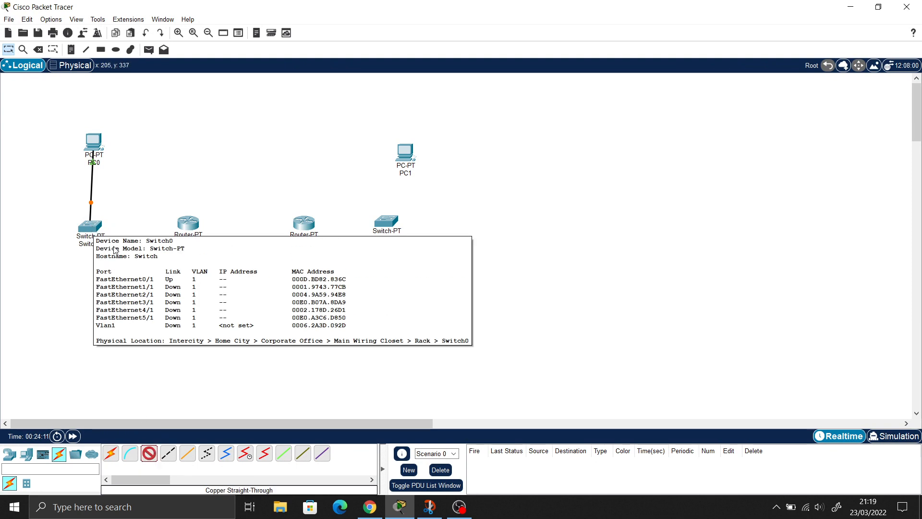
{"action": "left_click", "coordinate": [98, 230]}
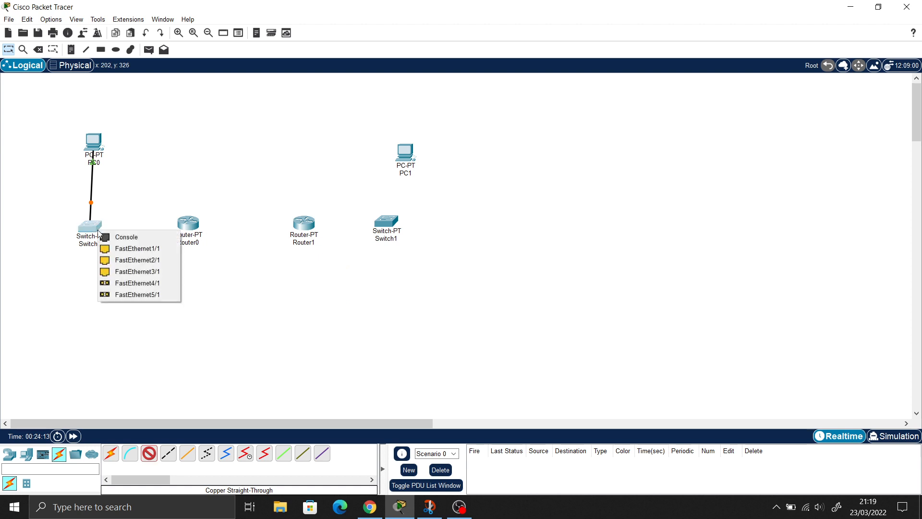
{"action": "left_click", "coordinate": [131, 249]}
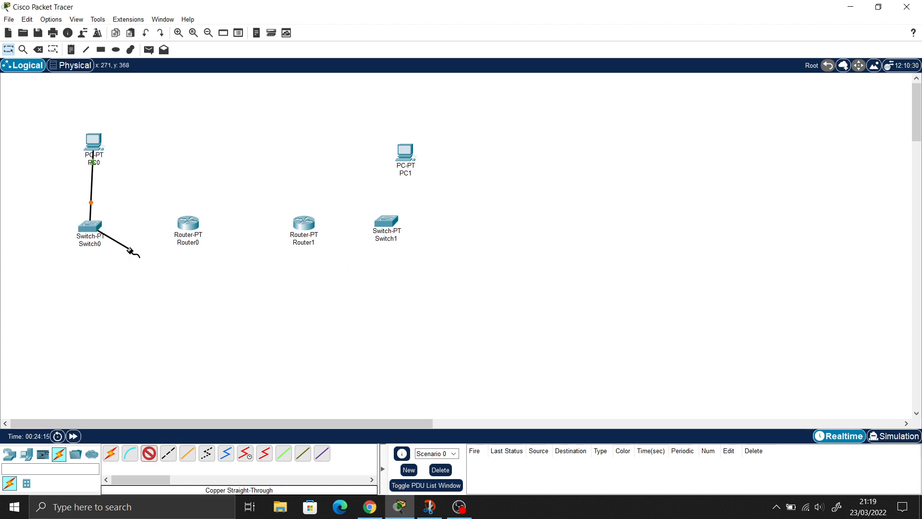
{"action": "left_click", "coordinate": [185, 234]}
{"action": "left_click", "coordinate": [239, 259]}
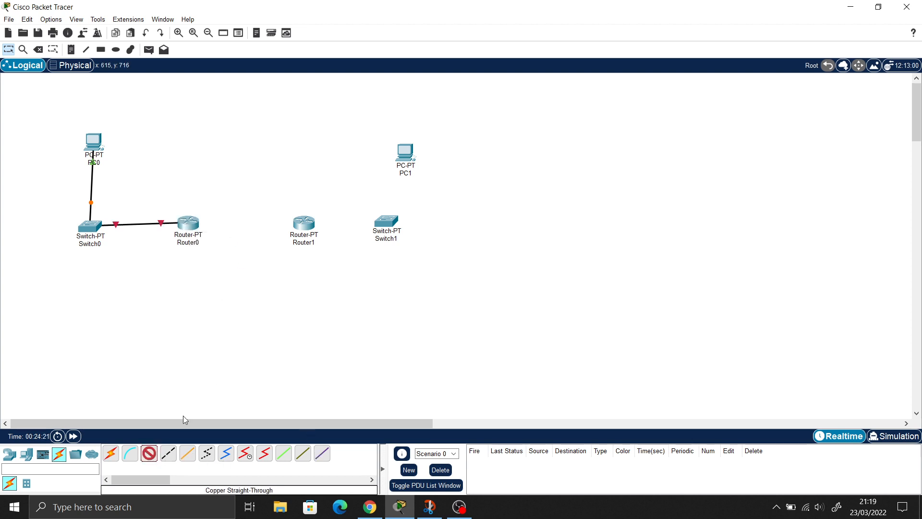
Step: Connect PC1's FastEthernet0 to a FastEthernet port on Switch1 with a Copper Straight-Through cable
{"action": "left_click", "coordinate": [404, 153]}
{"action": "left_click", "coordinate": [444, 196]}
{"action": "left_click", "coordinate": [395, 224]}
{"action": "left_click", "coordinate": [391, 252]}
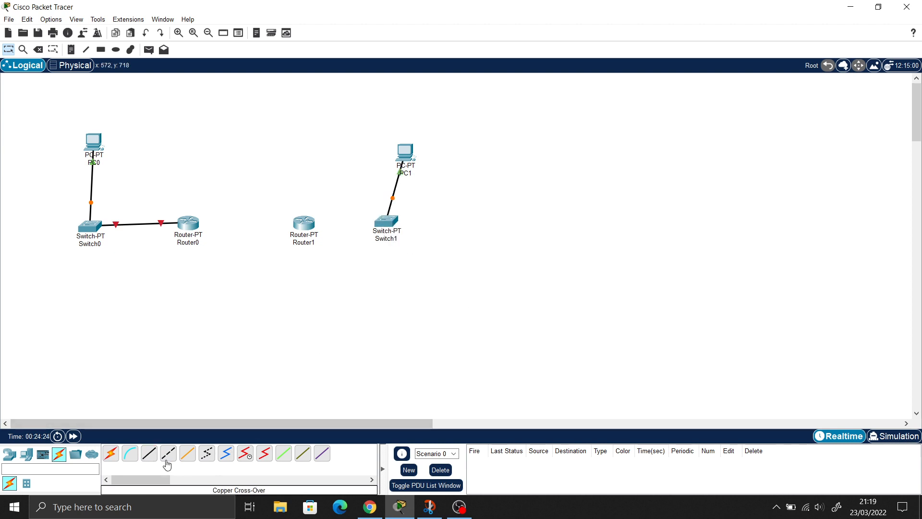
Step: Connect Switch1 to Router1 with a Copper Straight-Through cable between their FastEthernet ports
{"action": "left_click", "coordinate": [149, 453]}
{"action": "left_click", "coordinate": [387, 222]}
{"action": "left_click", "coordinate": [399, 242]}
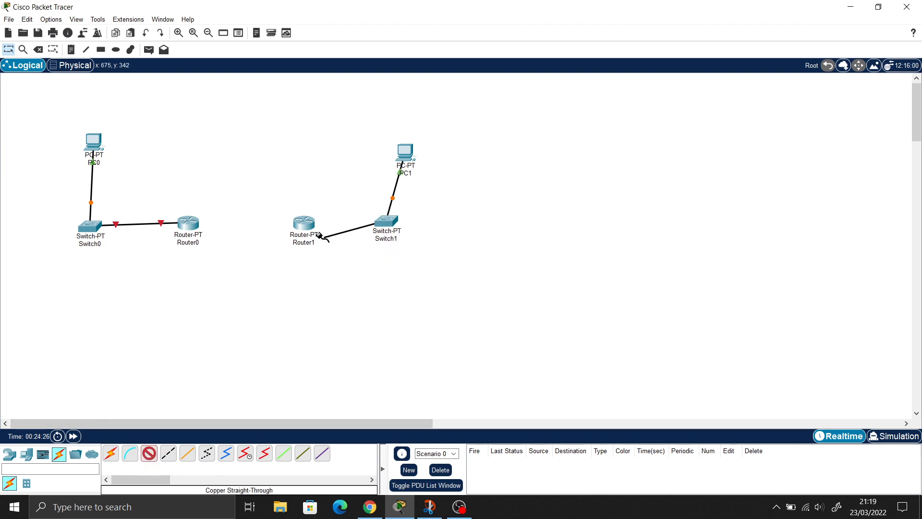
{"action": "left_click", "coordinate": [314, 230]}
{"action": "left_click", "coordinate": [339, 258]}
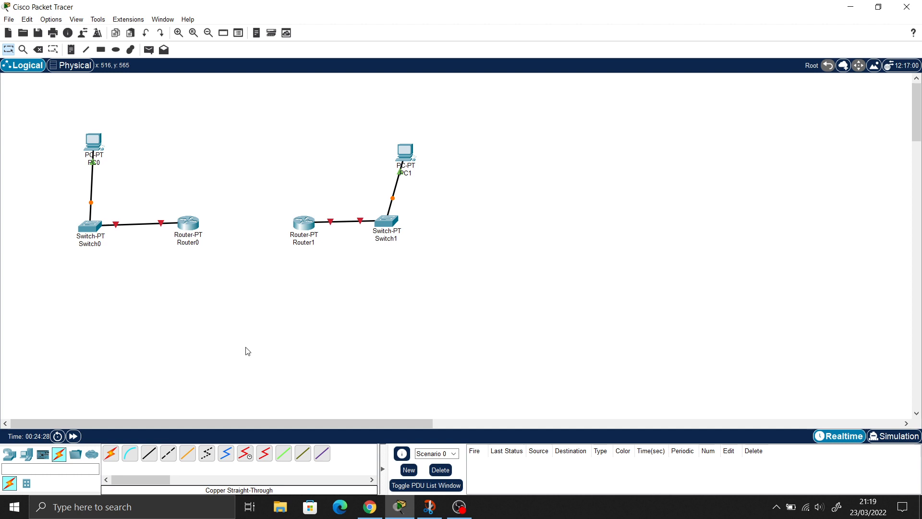
Step: Try a Serial DTE link between Router0 and Router1, and delete that link
{"action": "left_click", "coordinate": [264, 453]}
{"action": "left_click", "coordinate": [192, 226]}
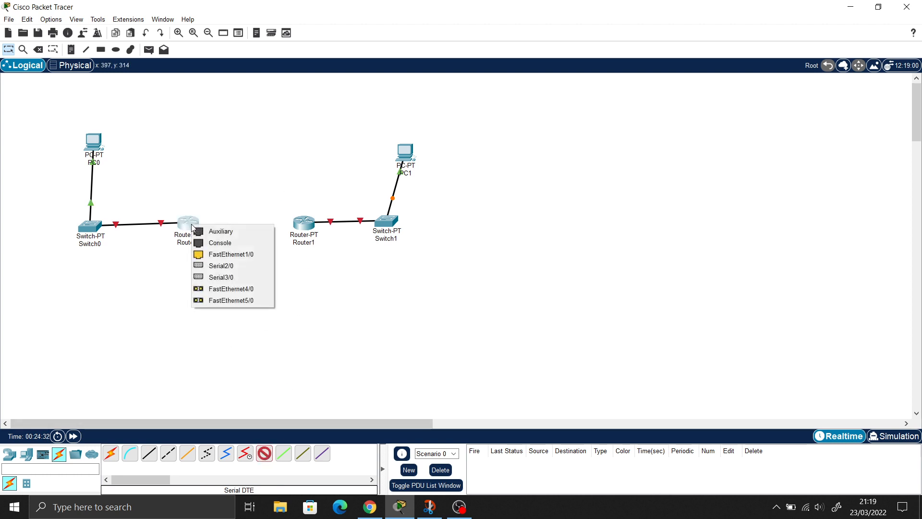
{"action": "left_click", "coordinate": [239, 270]}
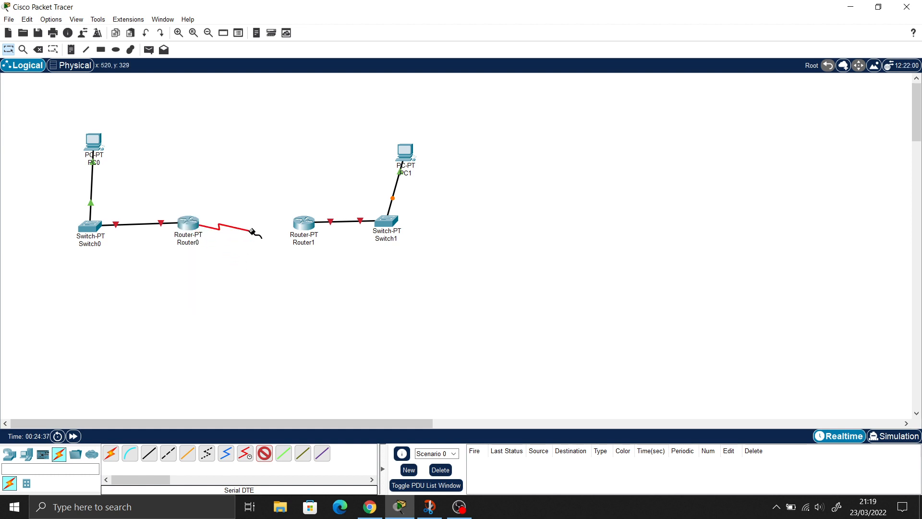
{"action": "left_click", "coordinate": [304, 226]}
{"action": "left_click", "coordinate": [340, 270]}
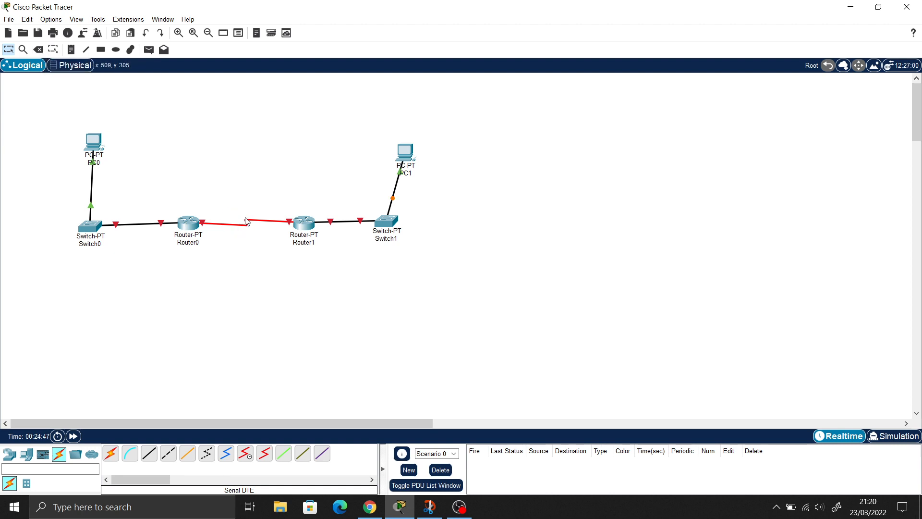
{"action": "left_click", "coordinate": [39, 50]}
{"action": "left_click", "coordinate": [234, 223]}
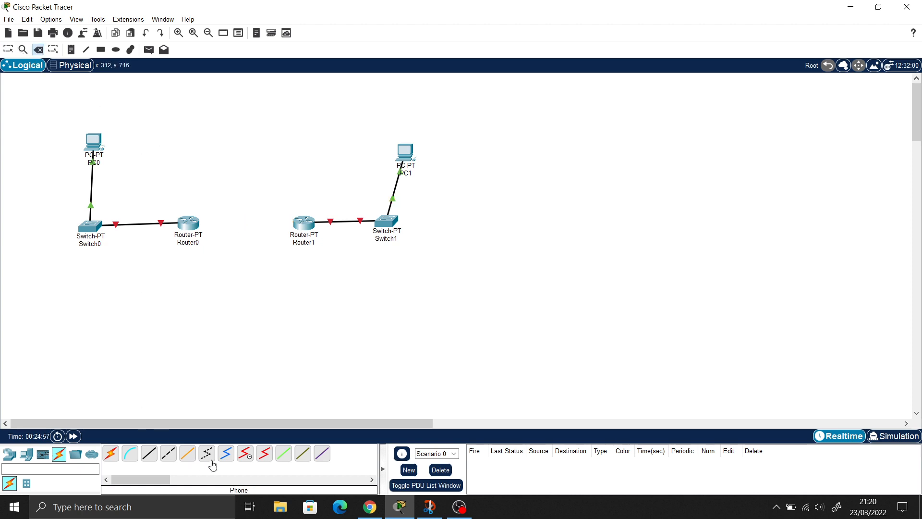
Step: Connect Router0's Serial2/0 to Router1's Serial2/0 with a Serial DTE cable
{"action": "left_click", "coordinate": [264, 452]}
{"action": "left_click", "coordinate": [182, 224]}
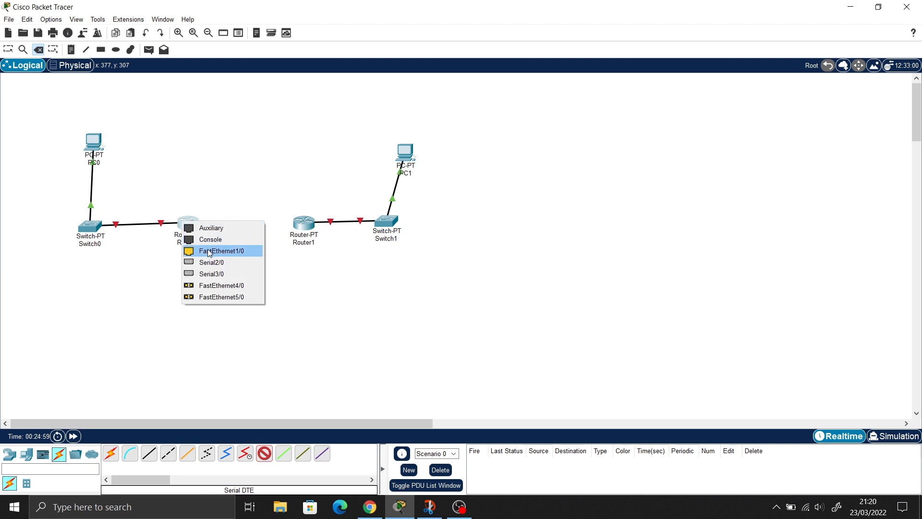
{"action": "left_click", "coordinate": [212, 274]}
{"action": "left_click", "coordinate": [297, 229]}
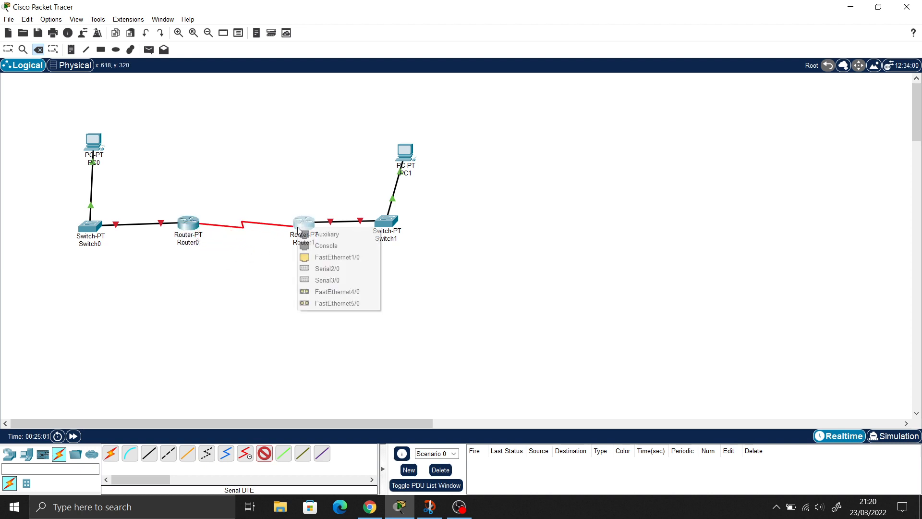
{"action": "left_click", "coordinate": [321, 268]}
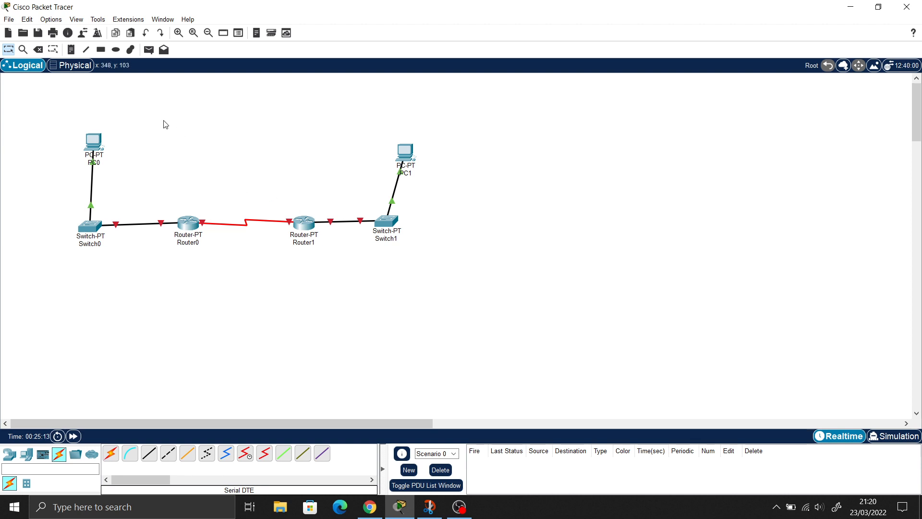
Step: Enable Always Show Port Labels in Logical Workspace in the preferences and close them
{"action": "left_click", "coordinate": [79, 20]}
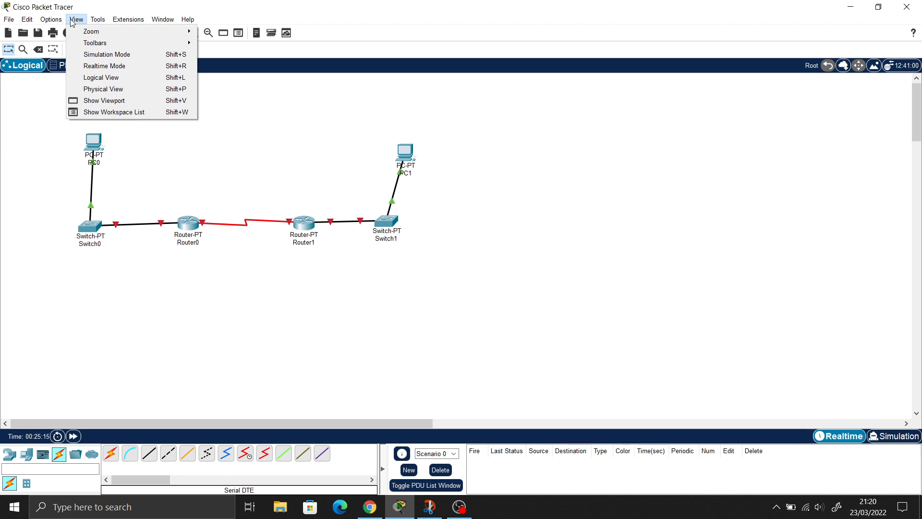
{"action": "left_click", "coordinate": [67, 32]}
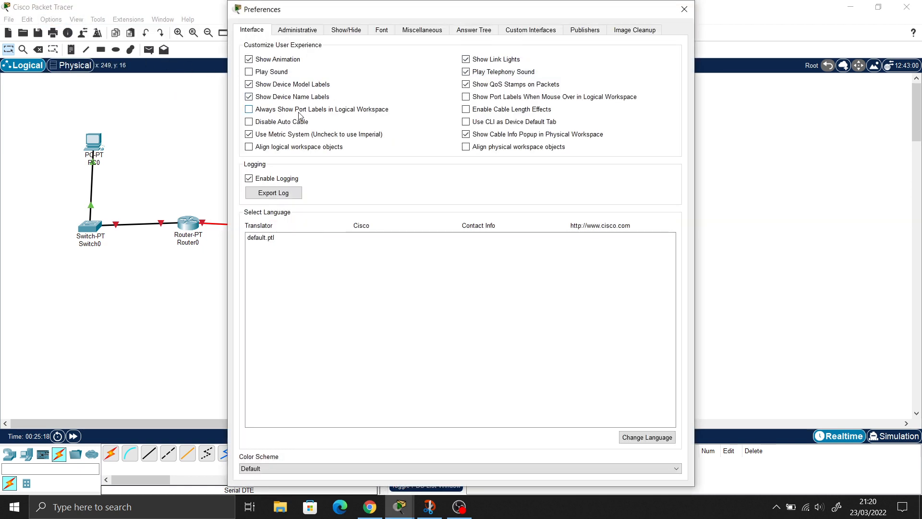
{"action": "left_click", "coordinate": [299, 114]}
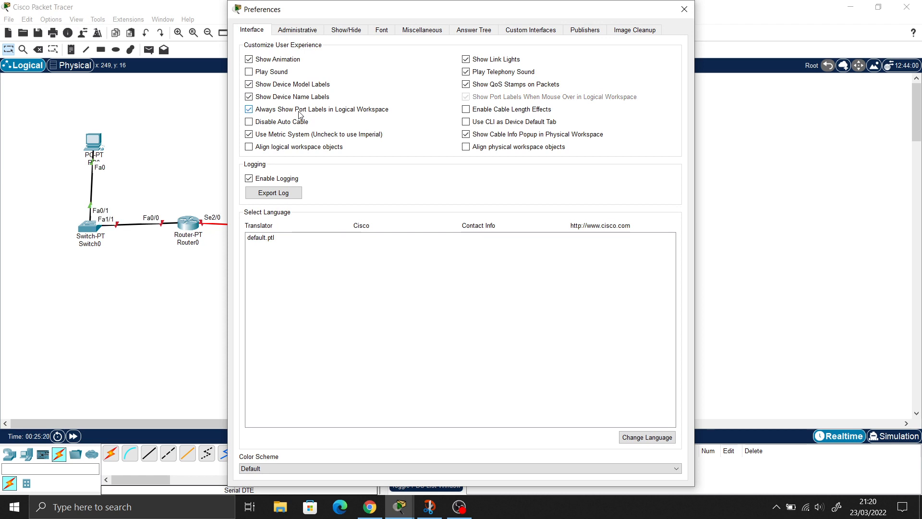
{"action": "left_click", "coordinate": [684, 9]}
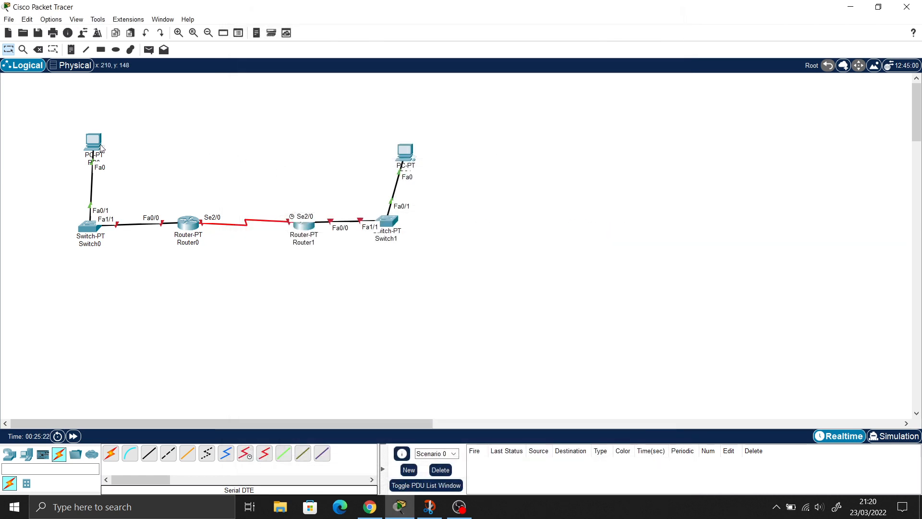
Step: Rearrange both PCs, switches and routers slightly so the port labels on the links are easier to read
{"action": "left_click_drag", "start_coordinate": [100, 149], "coordinate": [102, 135]}
{"action": "left_click_drag", "start_coordinate": [90, 225], "coordinate": [81, 224]}
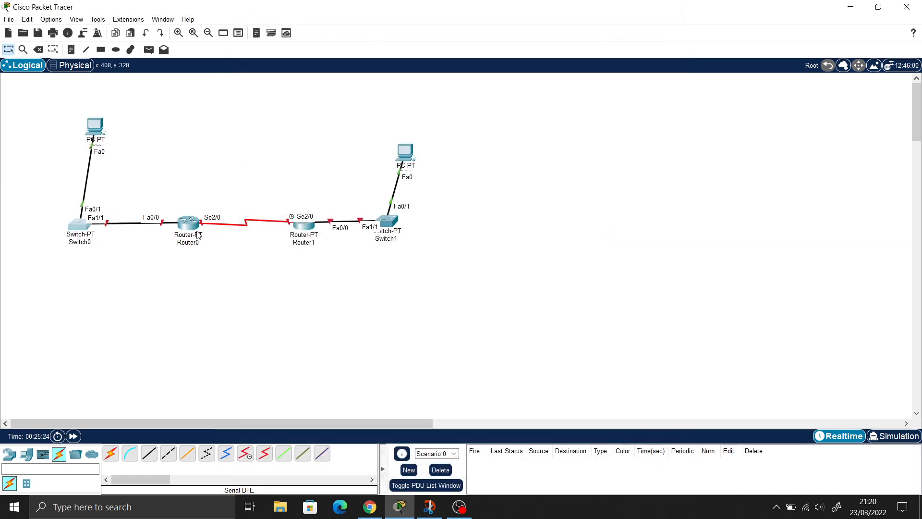
{"action": "left_click_drag", "start_coordinate": [198, 235], "coordinate": [205, 235]}
{"action": "left_click_drag", "start_coordinate": [303, 228], "coordinate": [295, 230]}
{"action": "left_click_drag", "start_coordinate": [404, 160], "coordinate": [389, 157]}
{"action": "left_click_drag", "start_coordinate": [390, 222], "coordinate": [396, 219]}
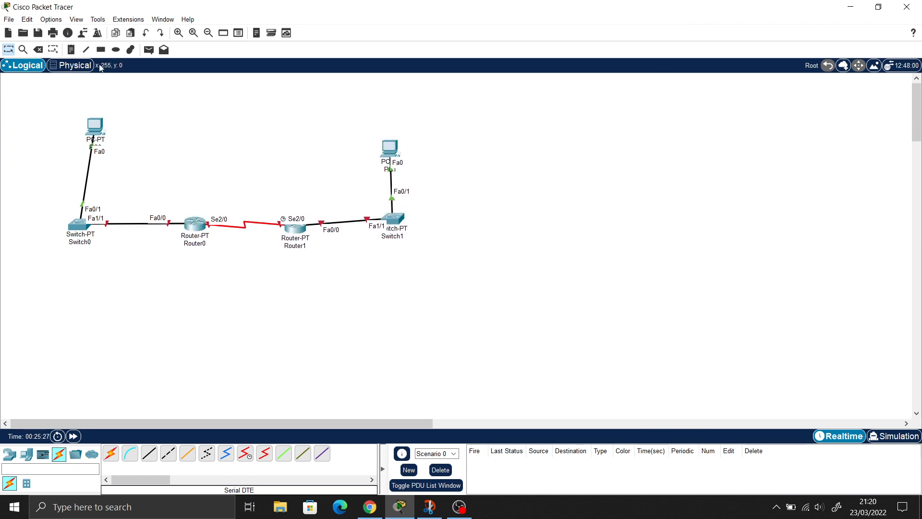
Step: Draw a rectangle filled with light purple #aaaaff around PC0 and Switch0
{"action": "left_click", "coordinate": [100, 49]}
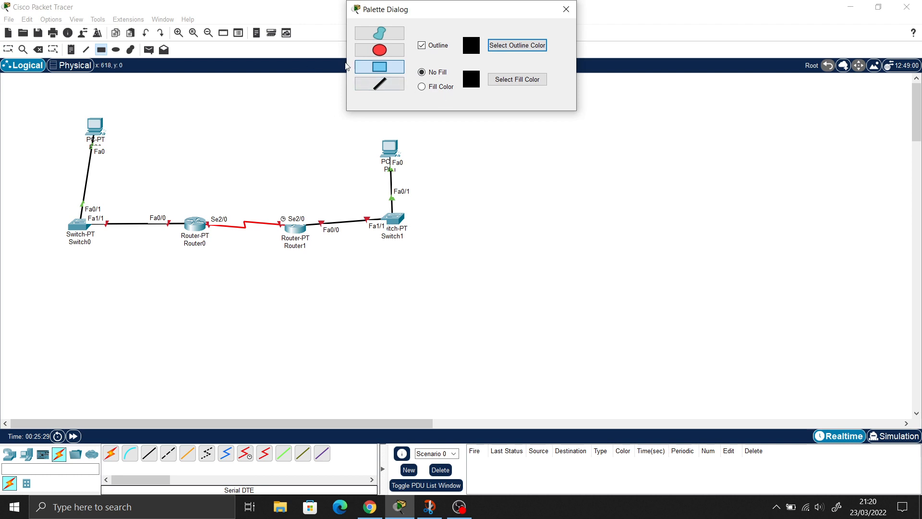
{"action": "left_click", "coordinate": [566, 9]}
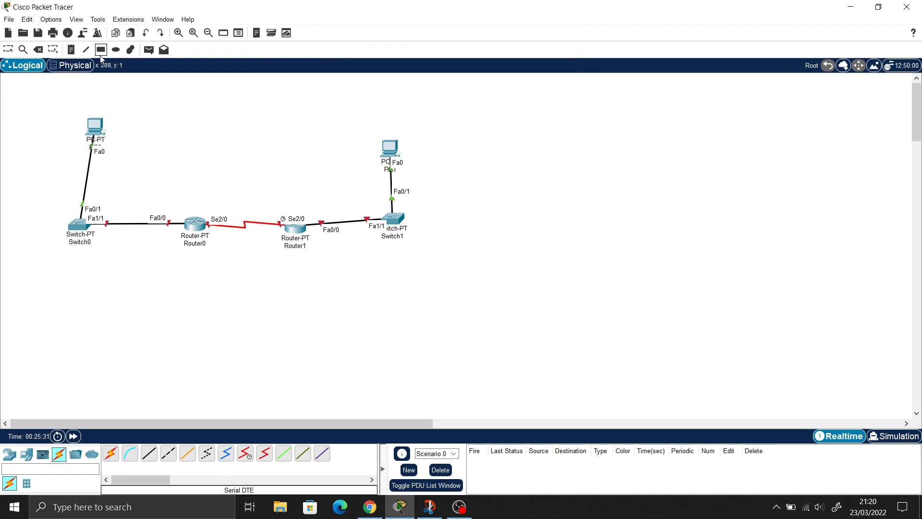
{"action": "left_click", "coordinate": [100, 56]}
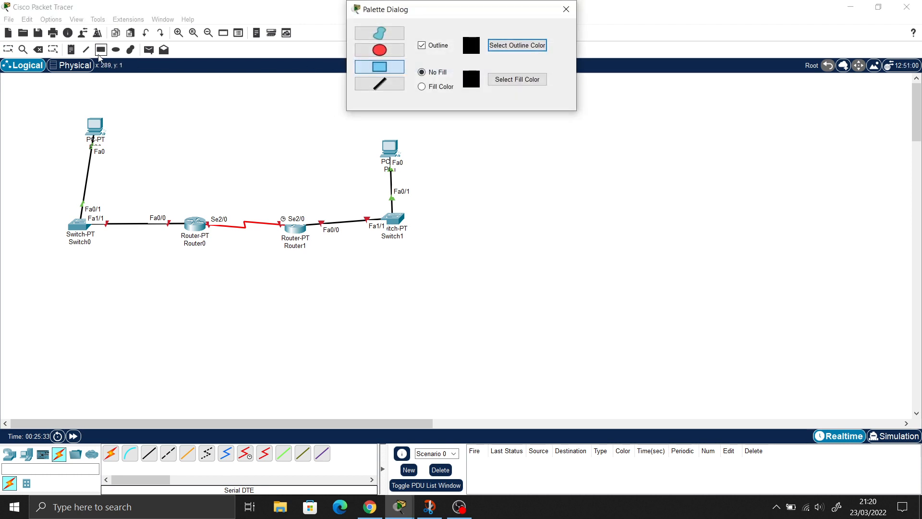
{"action": "left_click", "coordinate": [442, 86]}
{"action": "left_click", "coordinate": [503, 82]}
{"action": "left_click", "coordinate": [411, 191]}
{"action": "left_click", "coordinate": [512, 337]}
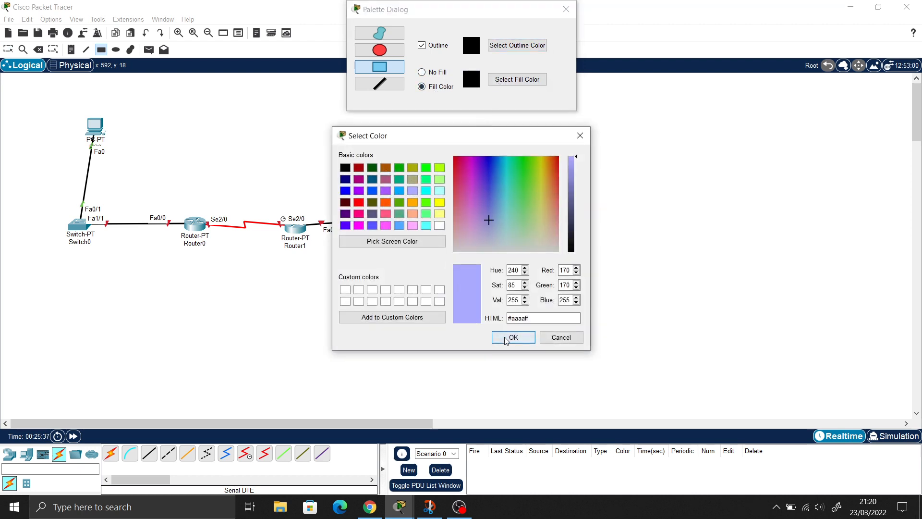
{"action": "left_click_drag", "start_coordinate": [43, 100], "coordinate": [167, 287]}
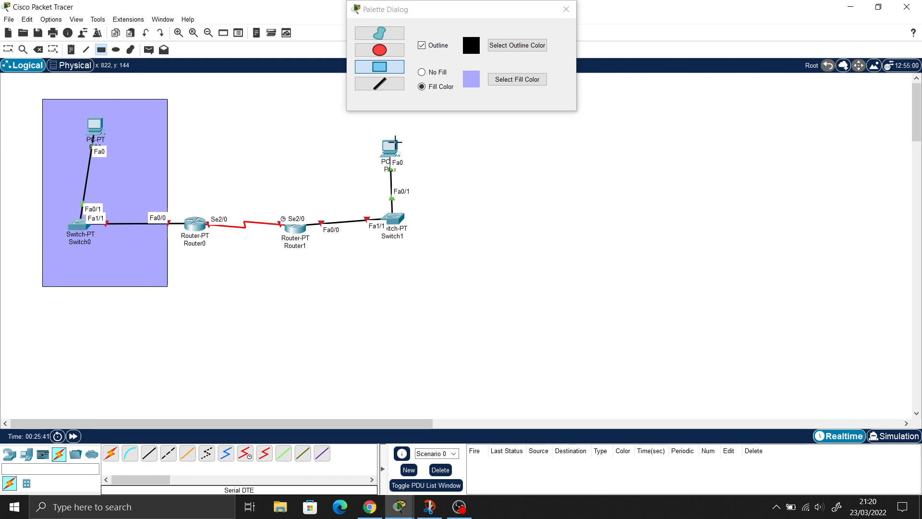
Step: Draw a rectangle filled with light green around PC1 and Switch1
{"action": "left_click", "coordinate": [505, 81]}
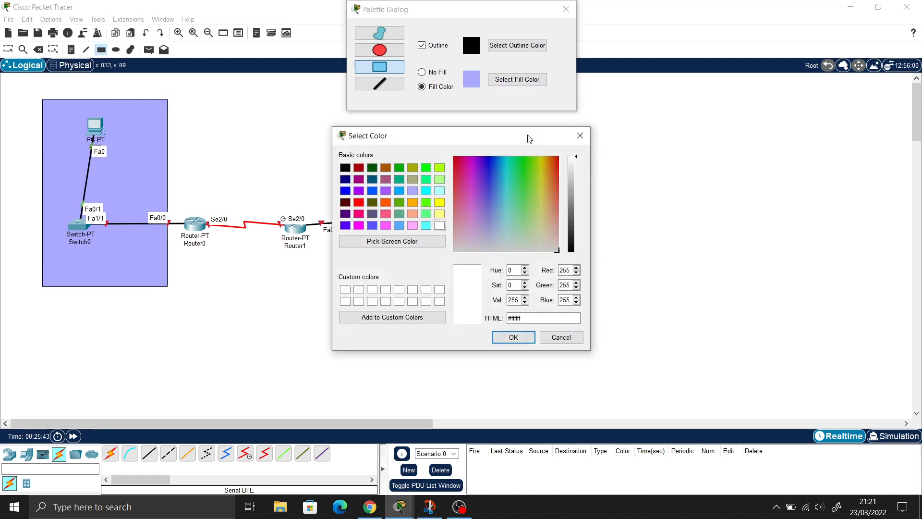
{"action": "left_click", "coordinate": [426, 215]}
{"action": "left_click", "coordinate": [512, 338]}
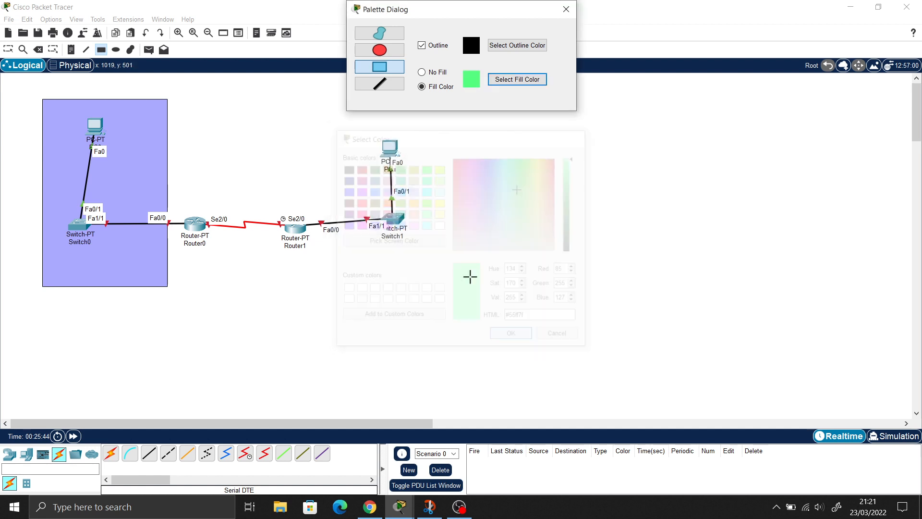
{"action": "left_click_drag", "start_coordinate": [465, 266], "coordinate": [476, 280]}
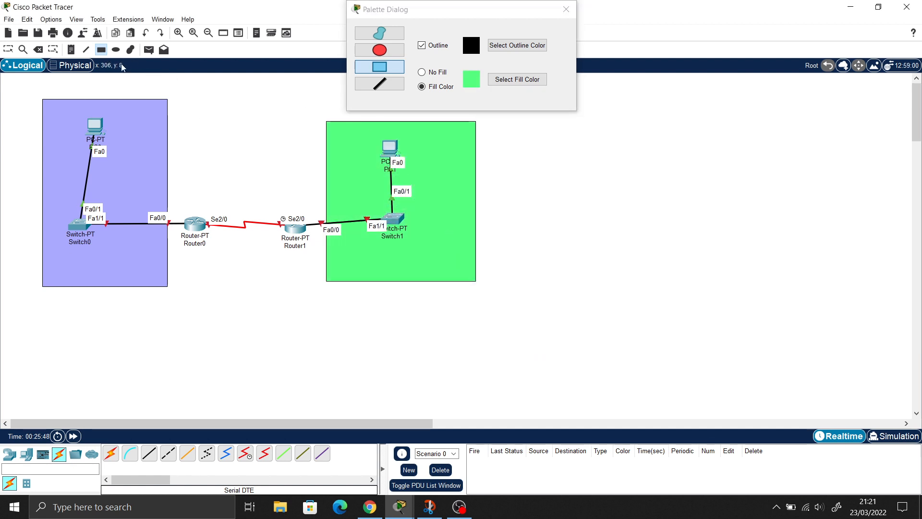
Step: Add the note "LABIK" below Switch0 in the purple area and "LABIF" below Switch1 in the green area
{"action": "left_click", "coordinate": [71, 50]}
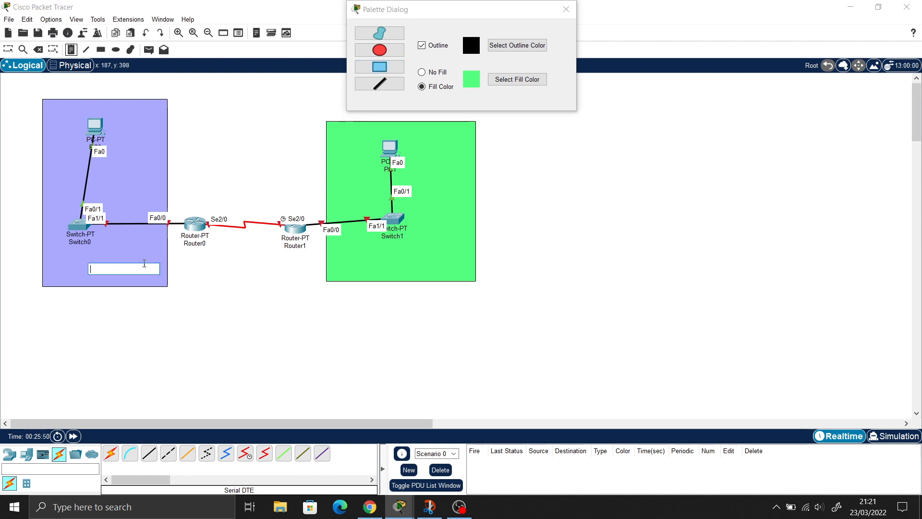
{"action": "left_click", "coordinate": [91, 267]}
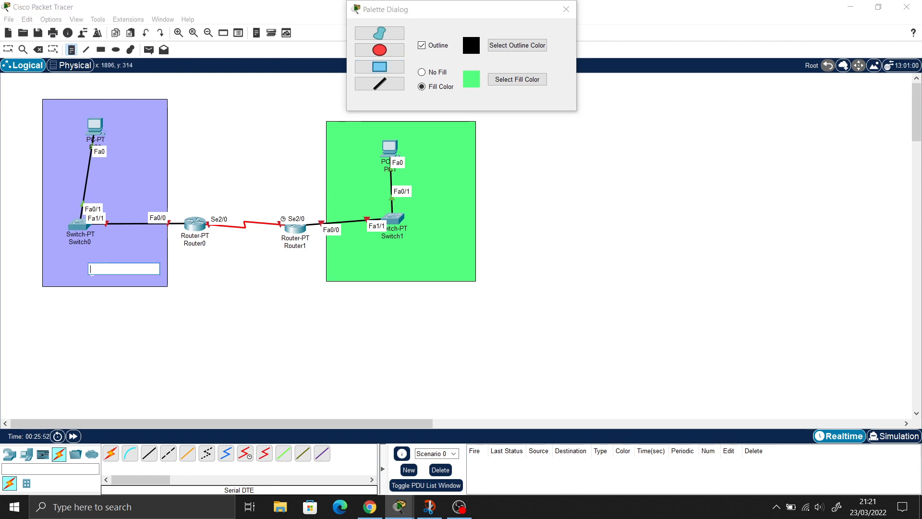
{"action": "type", "text": "LABIK"}
{"action": "left_click", "coordinate": [389, 264]}
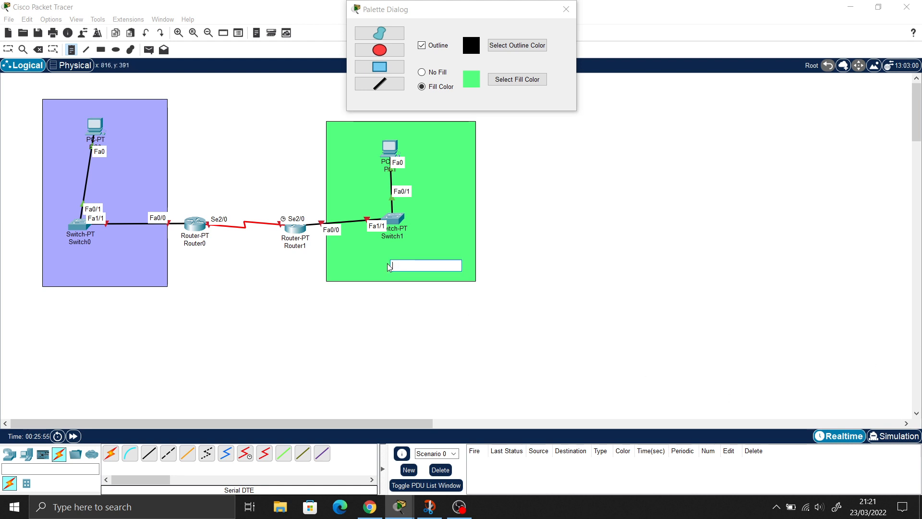
{"action": "type", "text": "LABIF"}
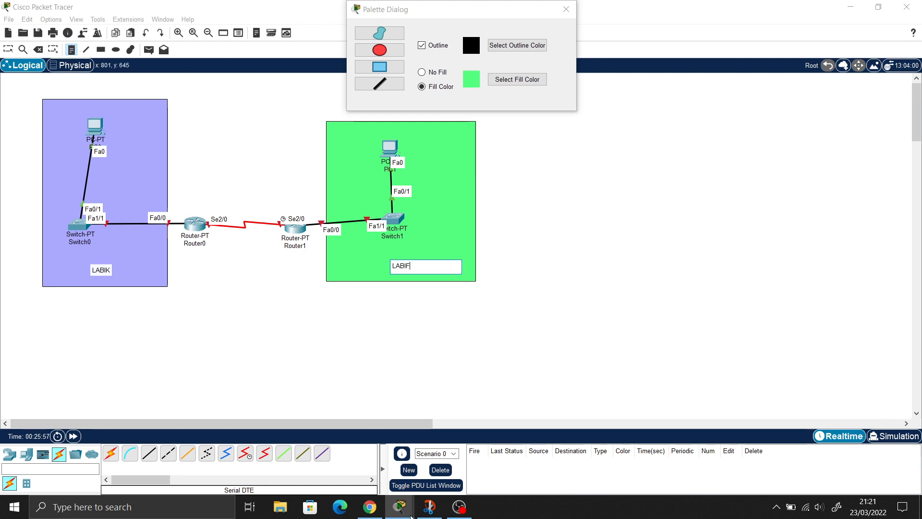
Step: Check the topology on slide 3 in Google Slides and add the note "Network A" below the router-to-router link in Packet Tracer
{"action": "left_click", "coordinate": [369, 507]}
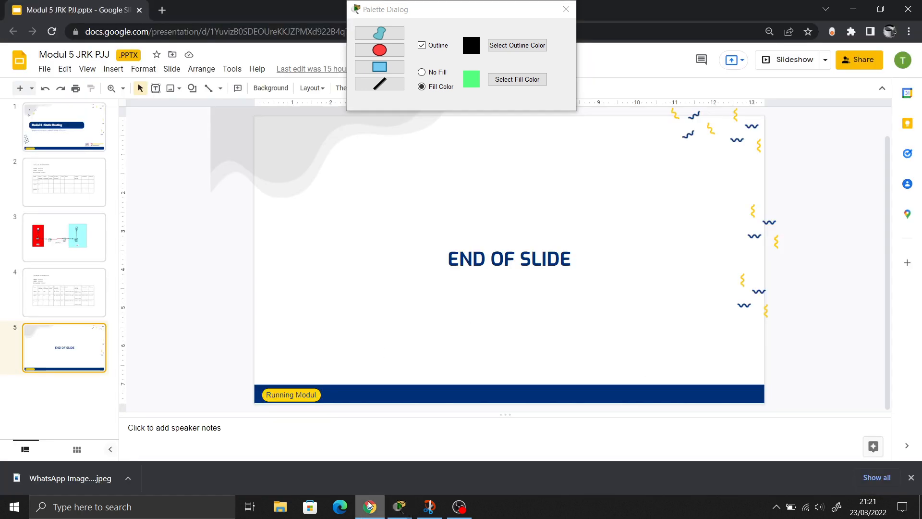
{"action": "left_click", "coordinate": [79, 255]}
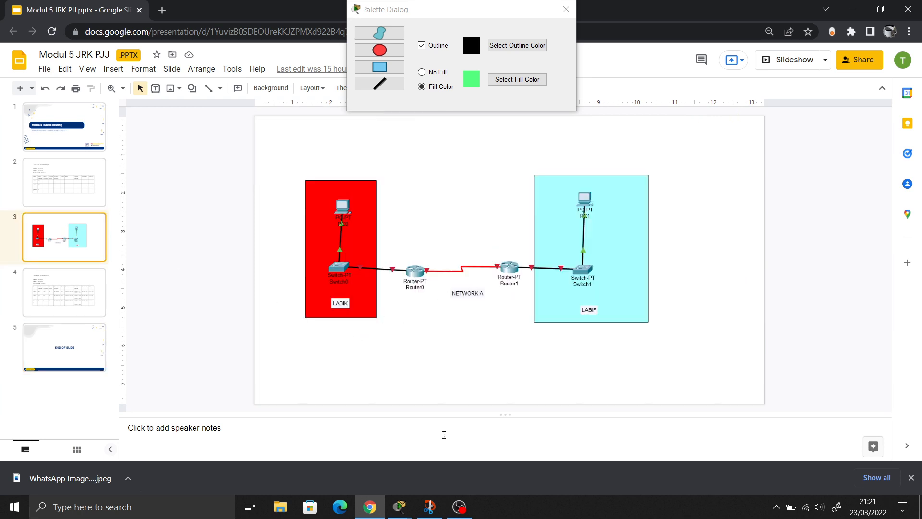
{"action": "left_click", "coordinate": [399, 506]}
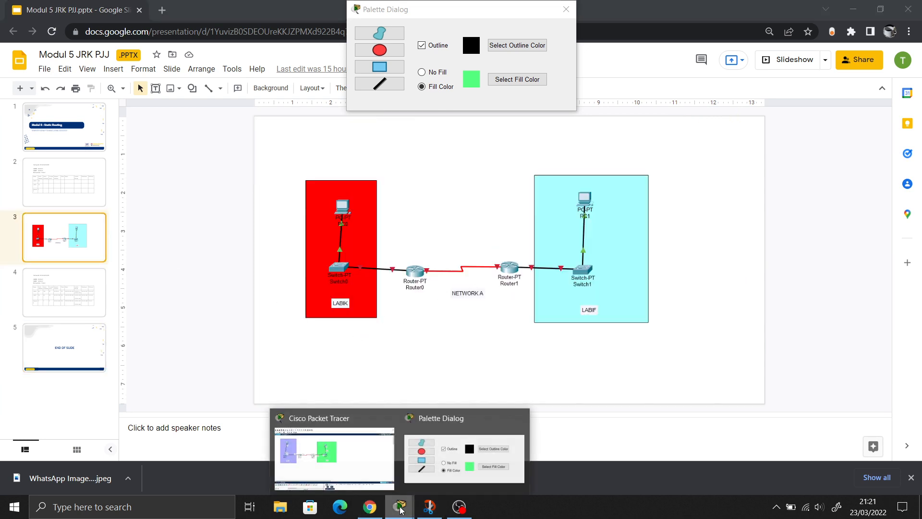
{"action": "left_click", "coordinate": [416, 456]}
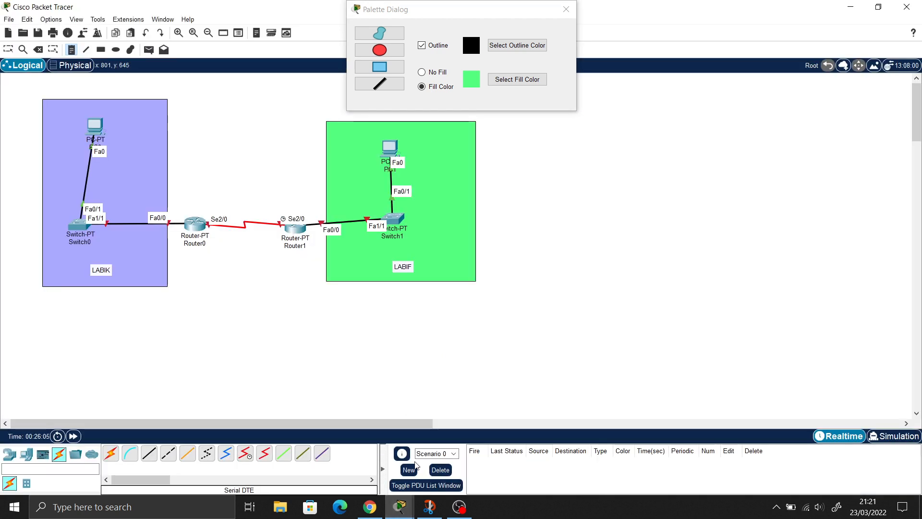
{"action": "mouse_move", "coordinate": [399, 506]}
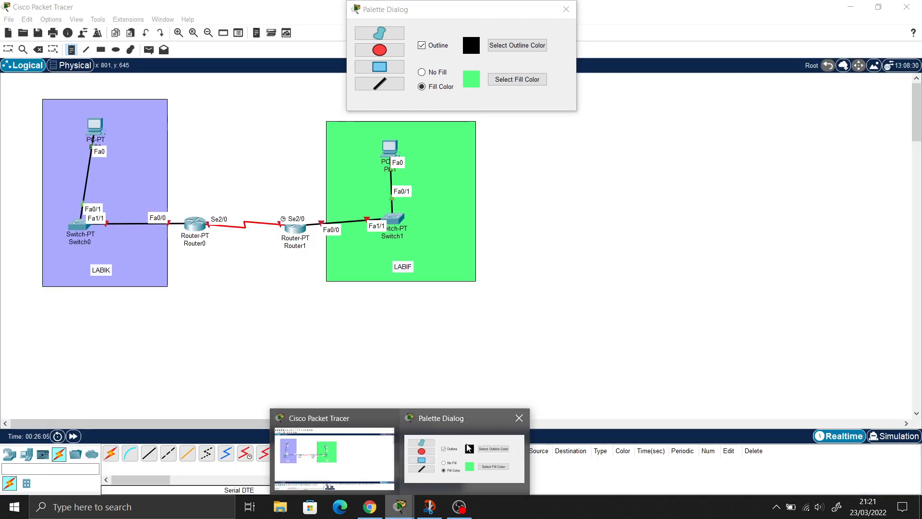
{"action": "left_click", "coordinate": [566, 9]}
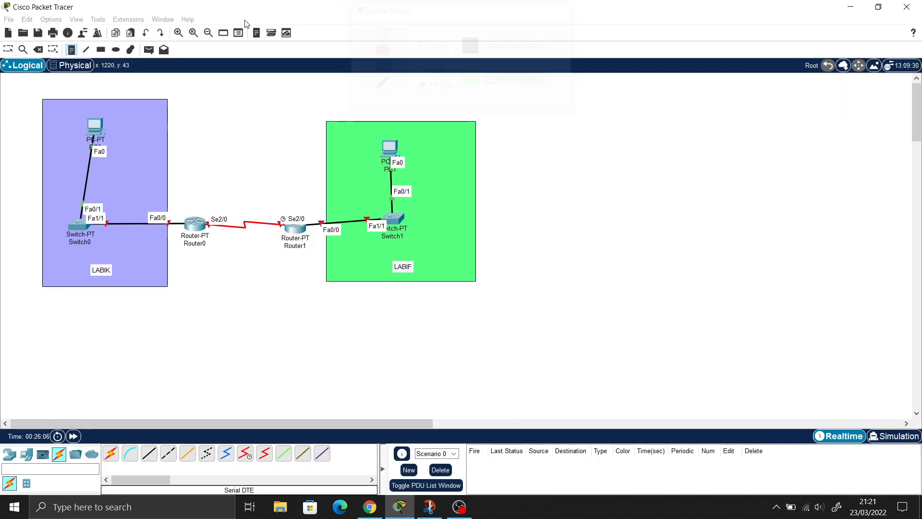
{"action": "left_click", "coordinate": [229, 261]}
{"action": "type", "text": "Netw"}
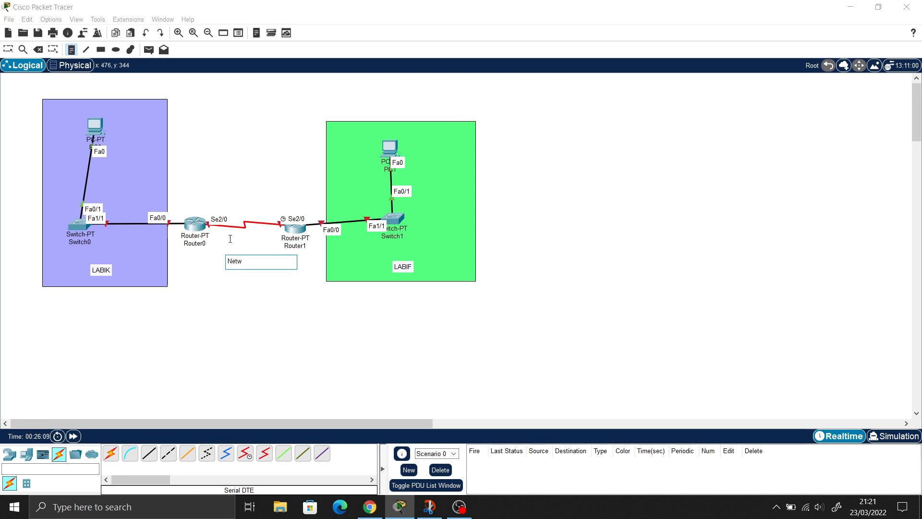
{"action": "type", "text": "ork A"}
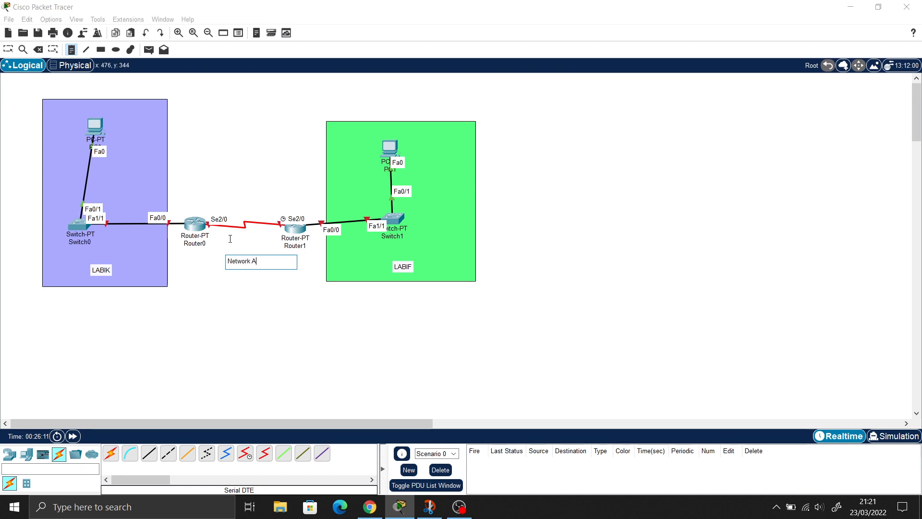
{"action": "left_click", "coordinate": [8, 50]}
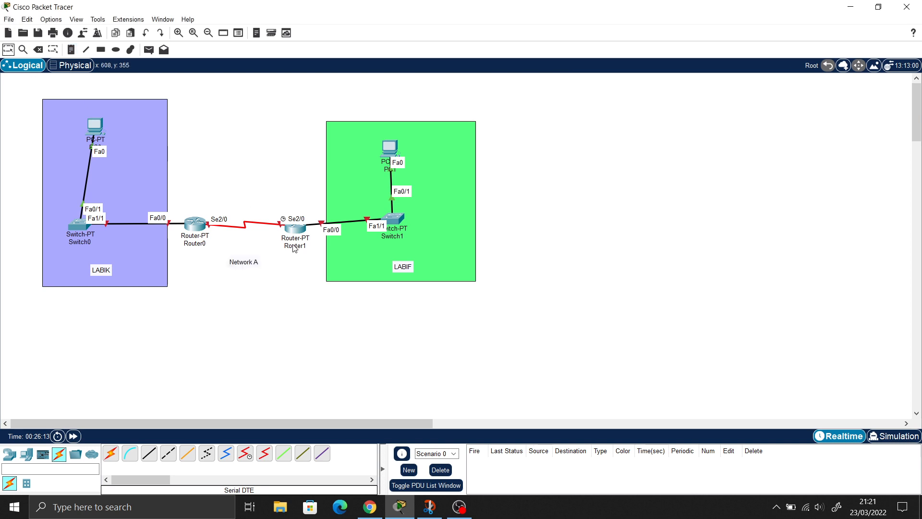
{"action": "left_click_drag", "start_coordinate": [248, 266], "coordinate": [254, 255]}
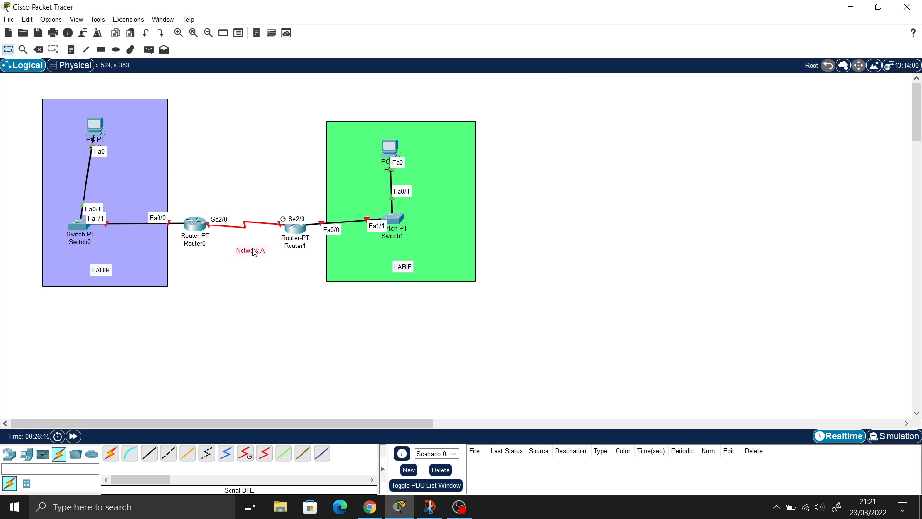
Step: Move PC0 to sit directly above Switch0 in the purple area and close its device window
{"action": "left_click_drag", "start_coordinate": [91, 121], "coordinate": [80, 142]}
{"action": "left_click", "coordinate": [88, 121]}
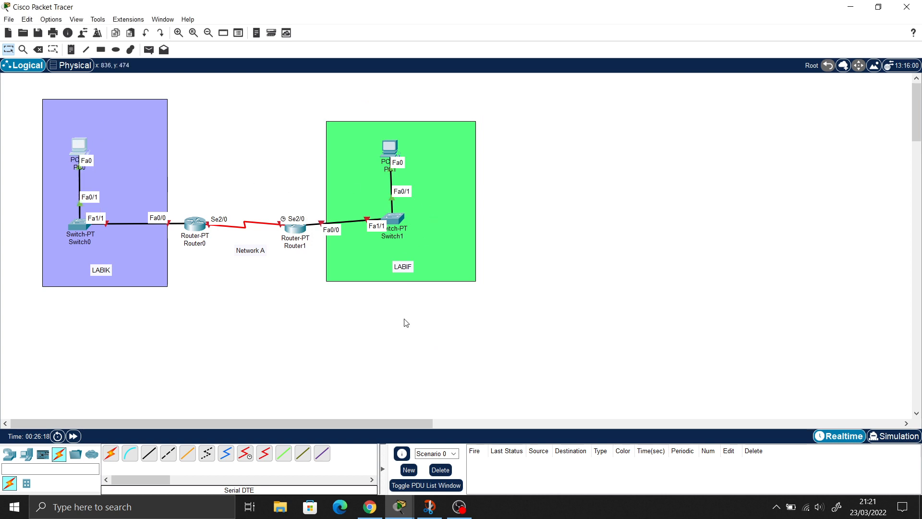
{"action": "left_click", "coordinate": [399, 506]}
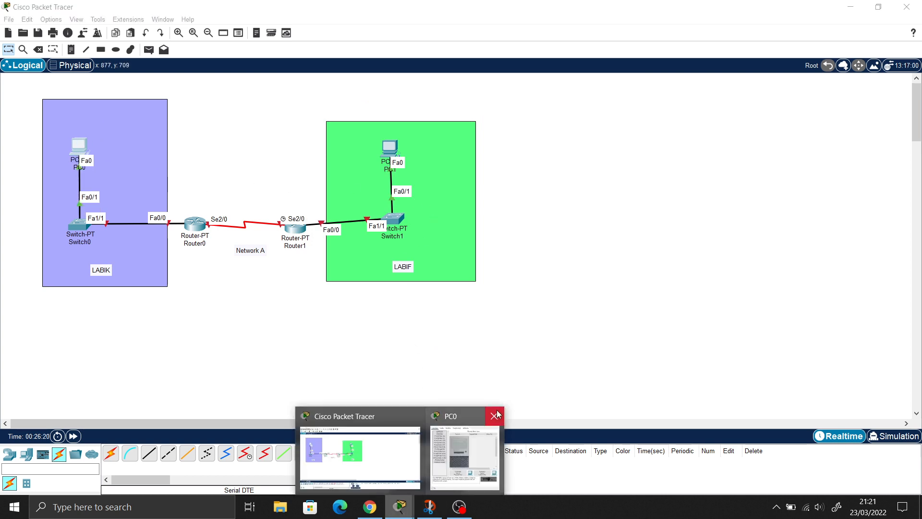
{"action": "left_click", "coordinate": [494, 415]}
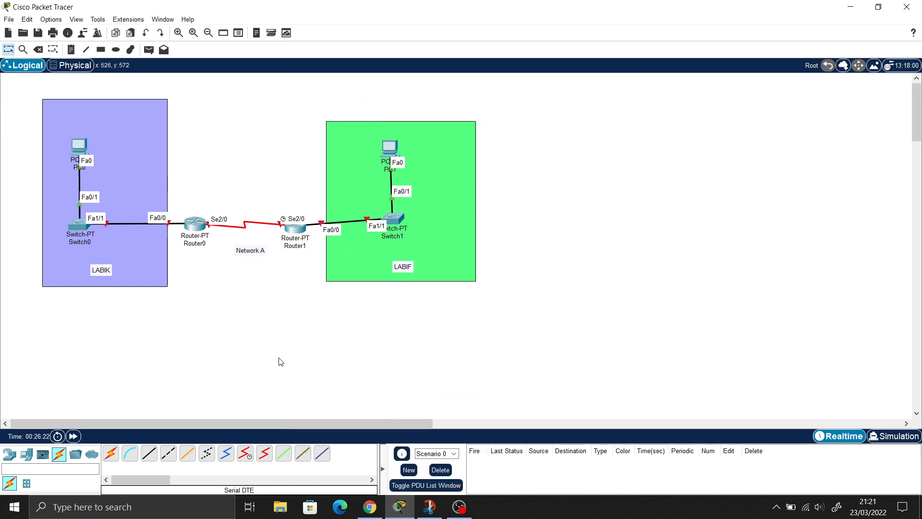
Step: Switch to Google Slides and copy the LABIK network address 10.30.0.0 from the table on slide 4
{"action": "left_click", "coordinate": [368, 506]}
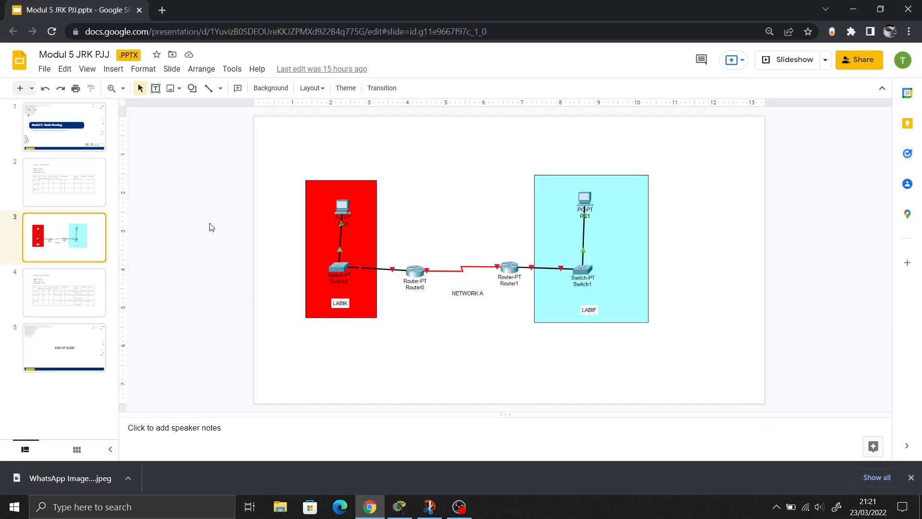
{"action": "left_click", "coordinate": [73, 301]}
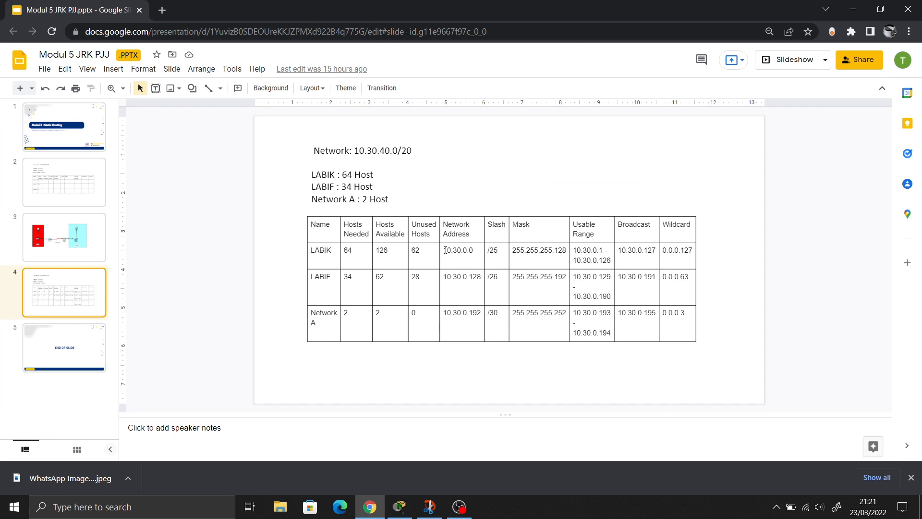
{"action": "double_click", "coordinate": [473, 250]}
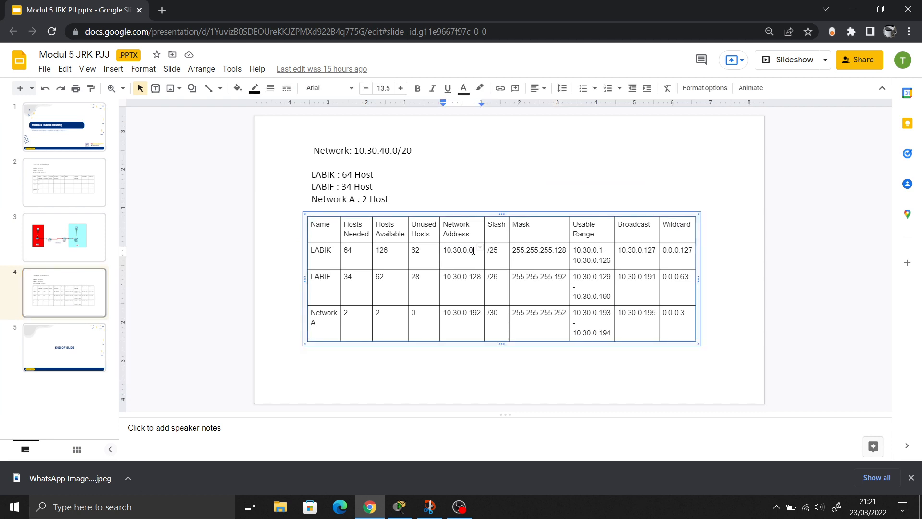
{"action": "left_click_drag", "start_coordinate": [472, 250], "coordinate": [444, 250]}
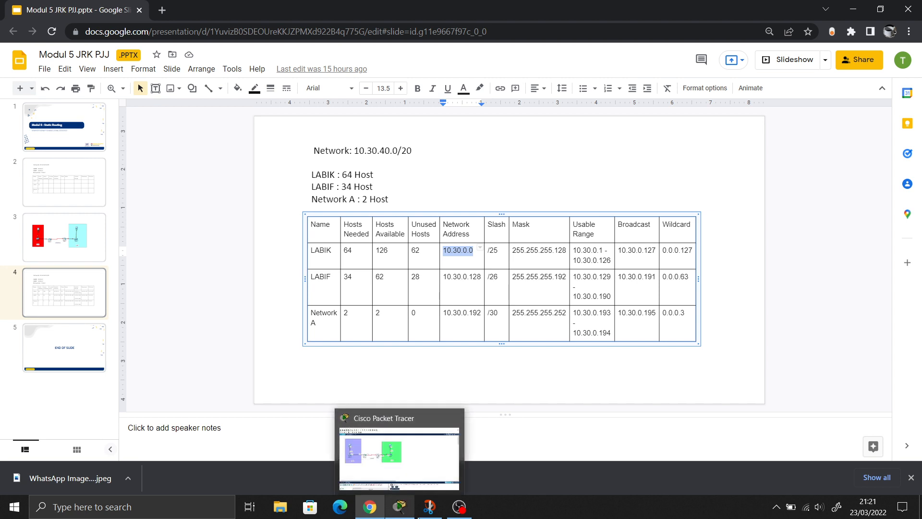
Step: Switch to Packet Tracer and place the note "10.30.0.0" above PC0 in the purple LABIK area
{"action": "left_click", "coordinate": [401, 505]}
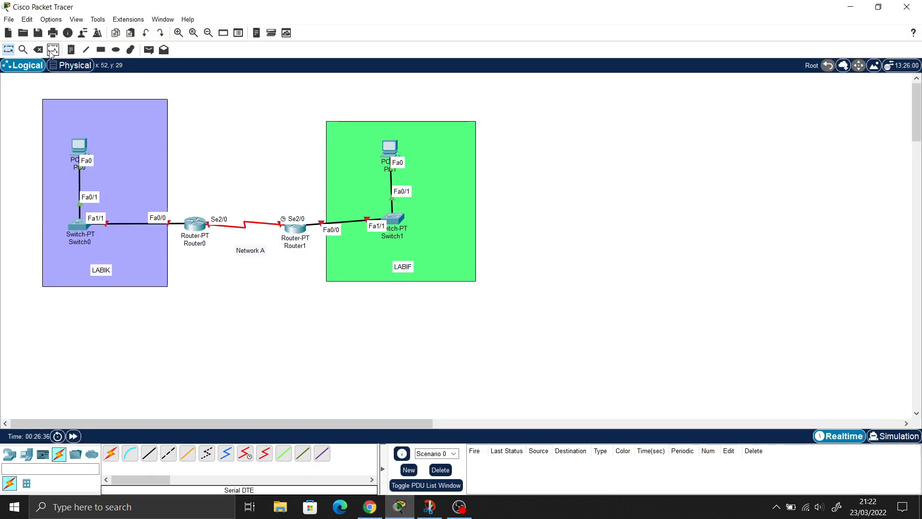
{"action": "left_click", "coordinate": [71, 50]}
{"action": "left_click", "coordinate": [84, 123]}
{"action": "type", "text": "10.30.0.0"}
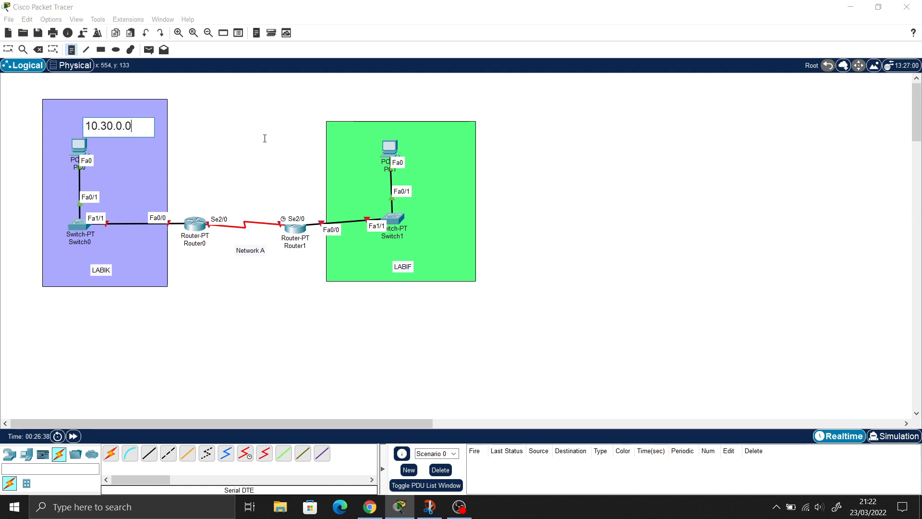
{"action": "left_click", "coordinate": [203, 126]}
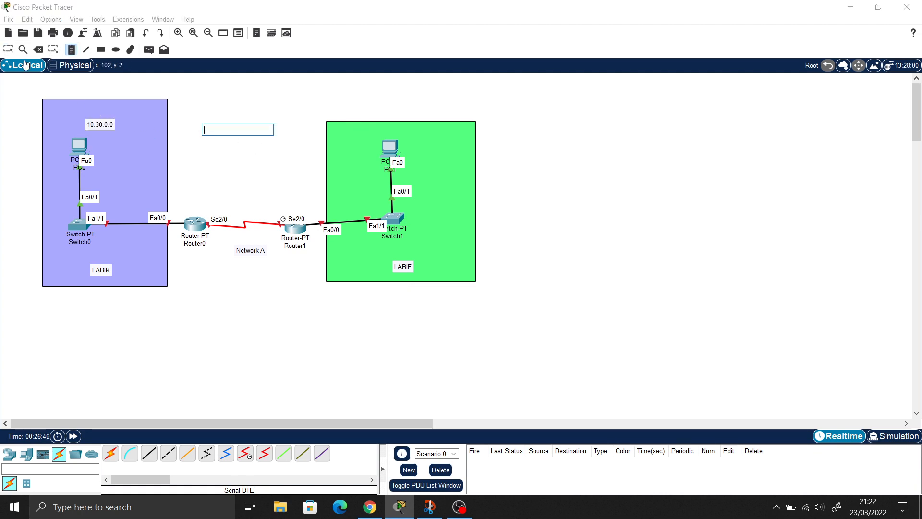
{"action": "left_click", "coordinate": [8, 50]}
{"action": "left_click", "coordinate": [100, 124]}
{"action": "left_click_drag", "start_coordinate": [99, 122], "coordinate": [97, 114]}
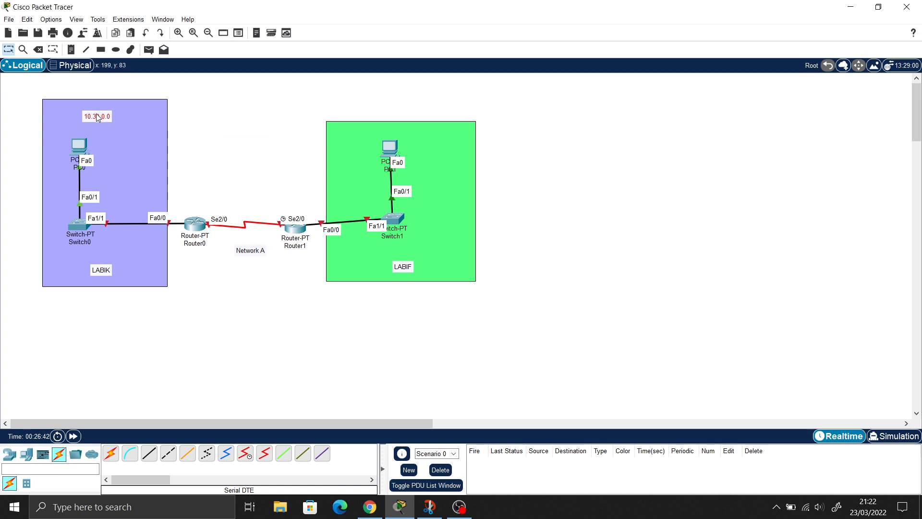
Step: Switch to Google Slides and copy the LABIF network address 10.30.0.128 from the subnet table
{"action": "left_click", "coordinate": [369, 506]}
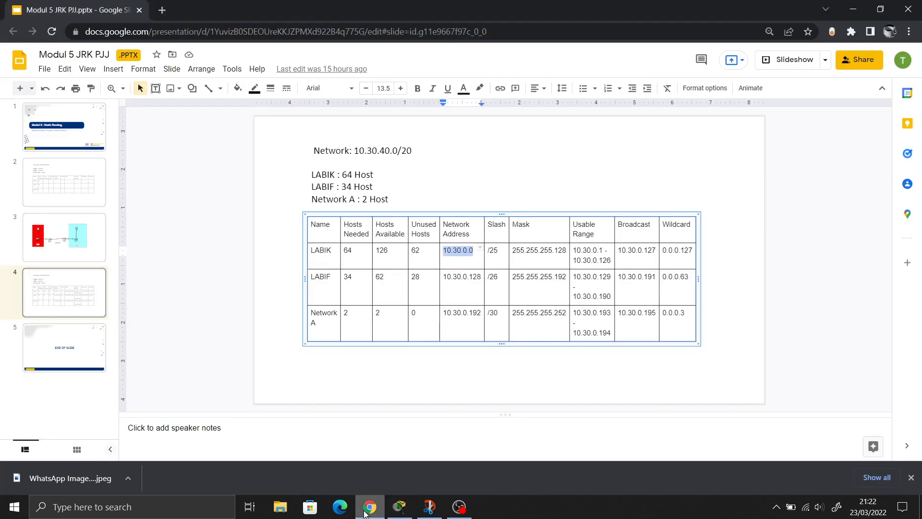
{"action": "left_click_drag", "start_coordinate": [447, 278], "coordinate": [470, 281]}
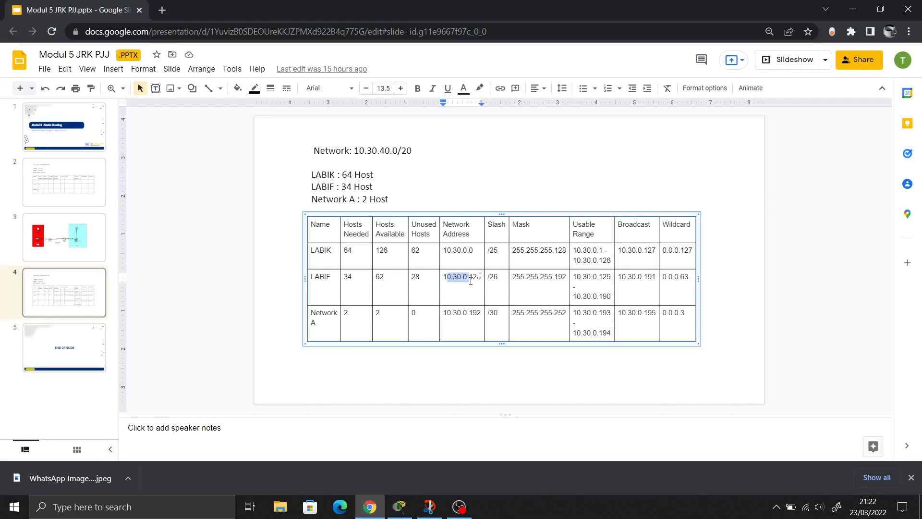
{"action": "left_click", "coordinate": [446, 278]}
{"action": "left_click_drag", "start_coordinate": [463, 280], "coordinate": [478, 282]}
{"action": "left_click", "coordinate": [521, 369]}
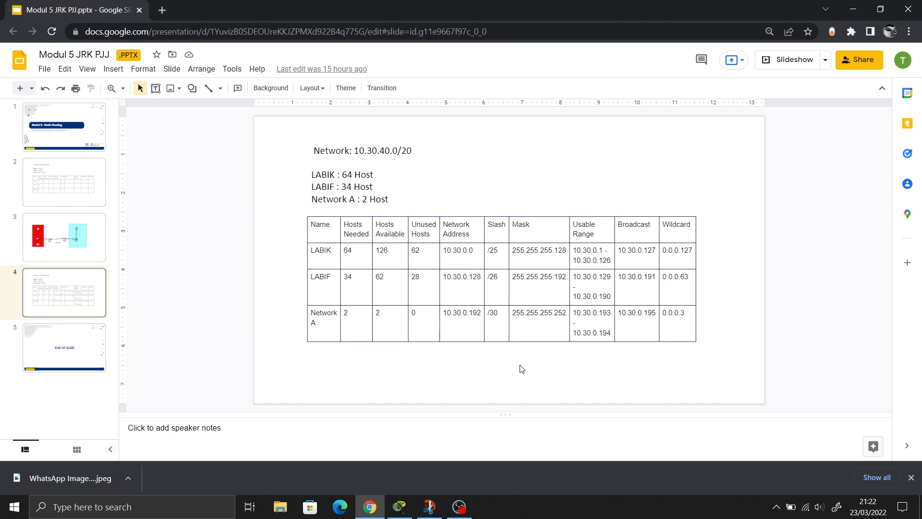
Step: Switch to Packet Tracer and add the note "10.30.0.128" beside PC1 in the green LABIF area
{"action": "left_click", "coordinate": [402, 505]}
{"action": "left_click", "coordinate": [71, 50]}
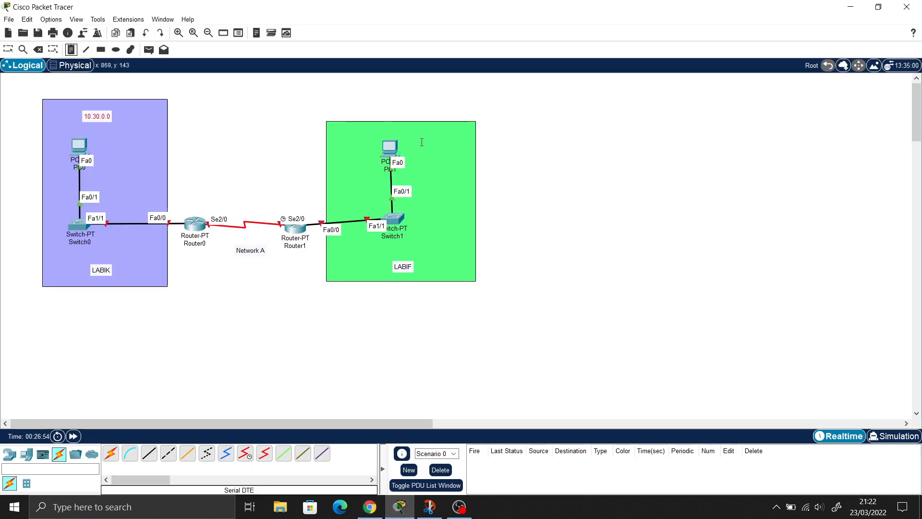
{"action": "left_click", "coordinate": [443, 143]}
{"action": "type", "text": "10.30.0.128"}
{"action": "left_click", "coordinate": [564, 161]}
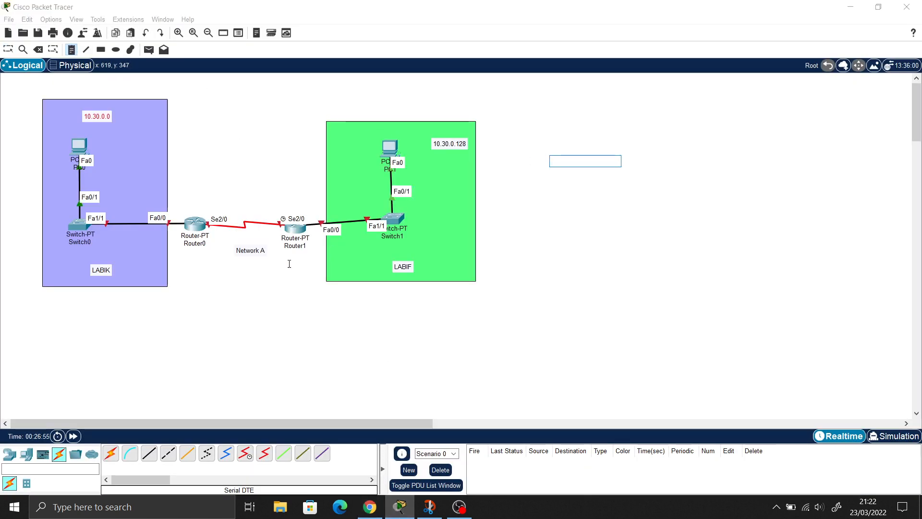
Step: Copy the Network A address 10.30.0.192 from Google Slides and place it as a note above the router-to-router link in Packet Tracer
{"action": "left_click", "coordinate": [369, 506]}
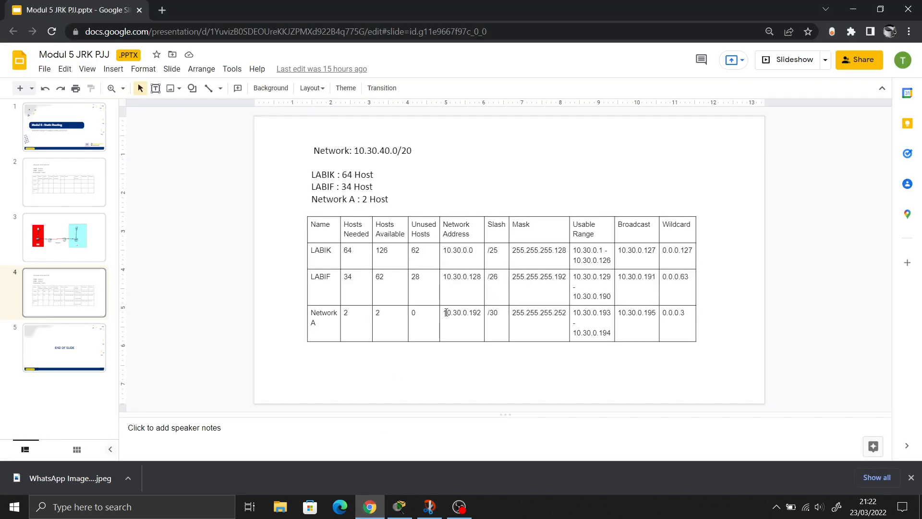
{"action": "double_click", "coordinate": [477, 313]}
{"action": "key", "text": "ctrl+c"}
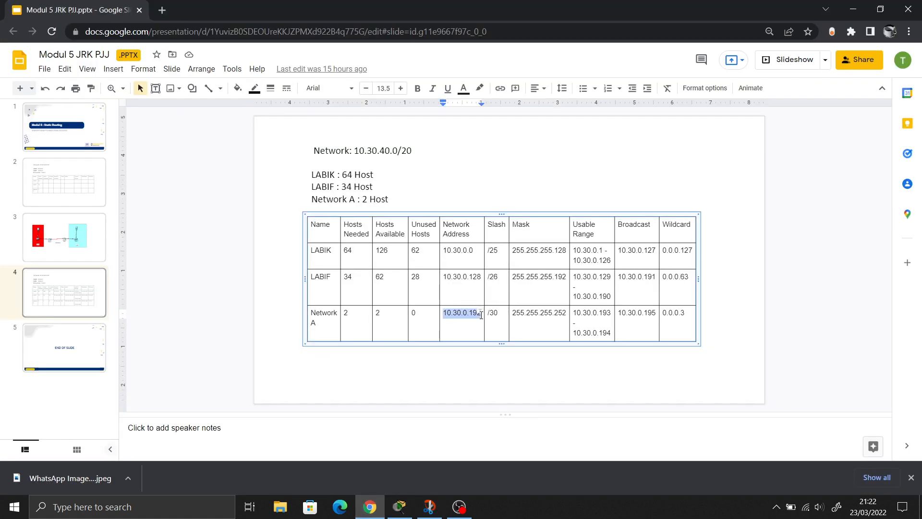
{"action": "left_click", "coordinate": [399, 506]}
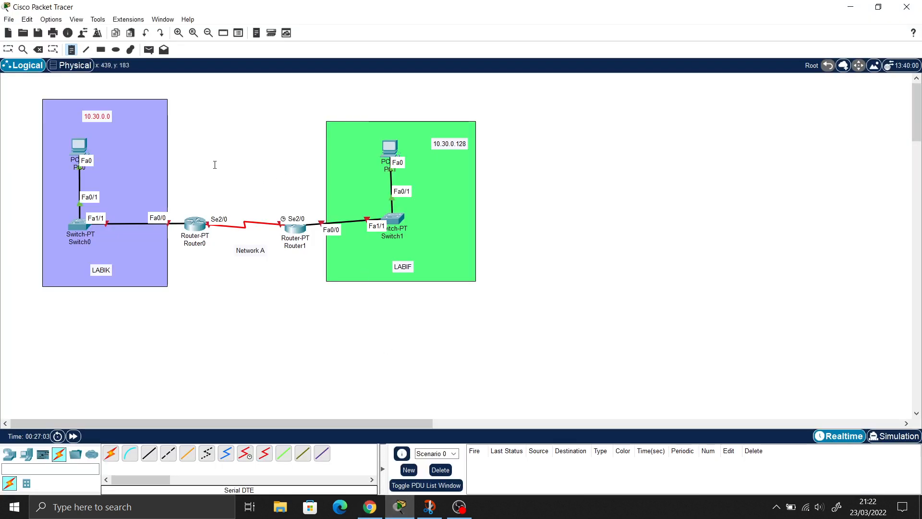
{"action": "left_click", "coordinate": [240, 197]}
{"action": "key", "text": "ctrl+v"}
{"action": "key", "text": "Escape"}
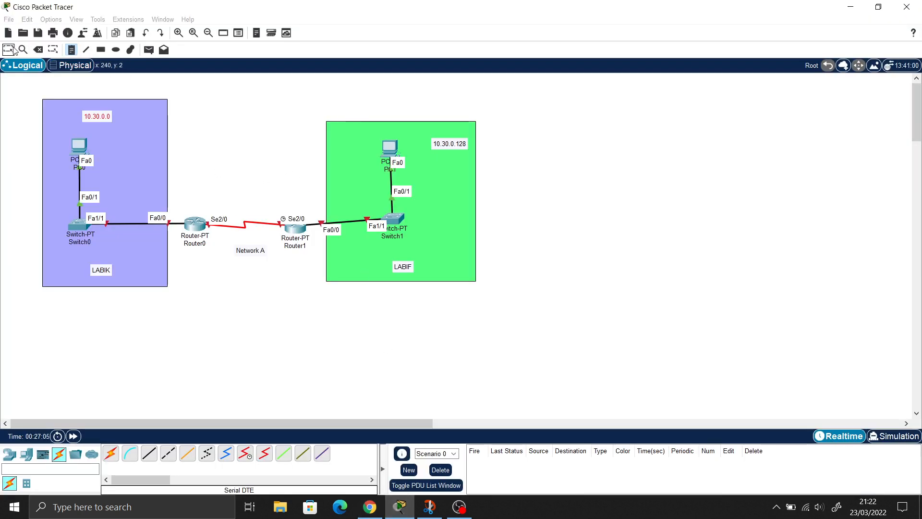
{"action": "left_click_drag", "start_coordinate": [259, 202], "coordinate": [251, 198]}
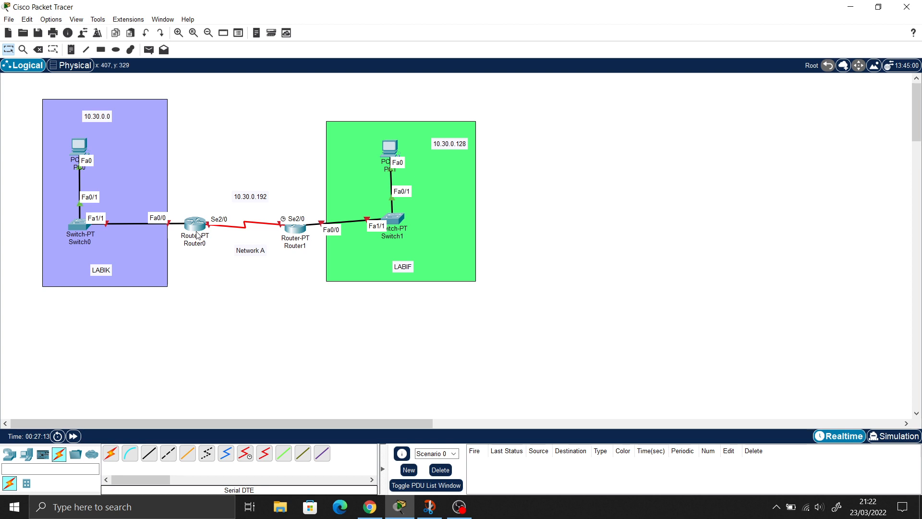
Step: Move the 10.30.0.0 and 10.30.0.128 notes to the upper-right corners of their colored areas and shift PC0 further up
{"action": "left_click_drag", "start_coordinate": [136, 116], "coordinate": [146, 116]}
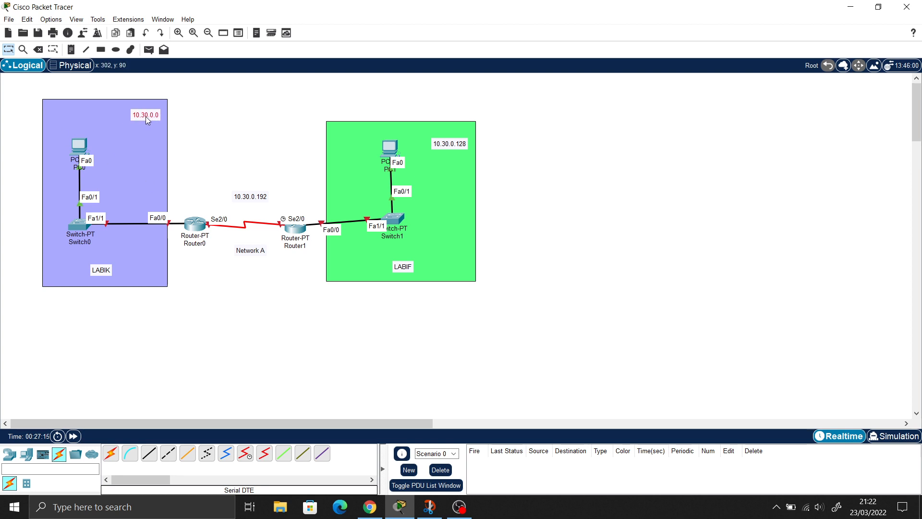
{"action": "left_click_drag", "start_coordinate": [464, 147], "coordinate": [470, 135]}
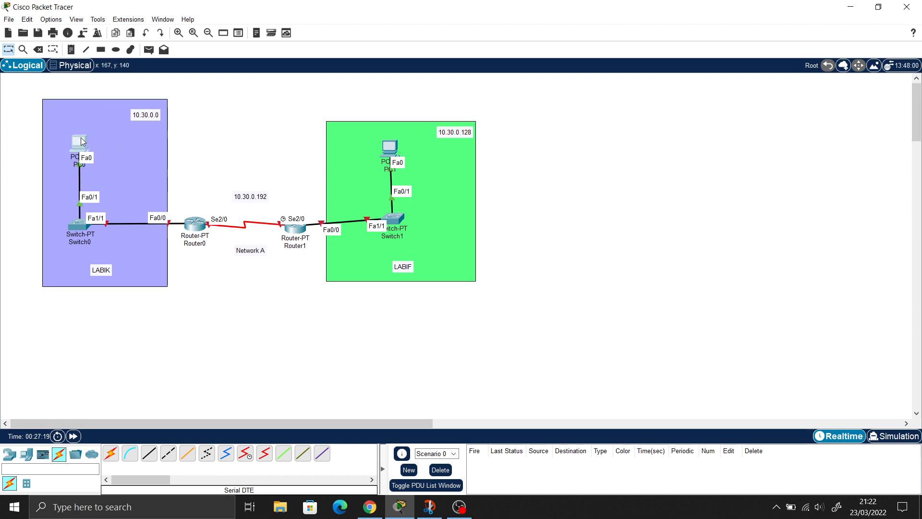
{"action": "left_click_drag", "start_coordinate": [81, 140], "coordinate": [82, 125]}
{"action": "left_click", "coordinate": [79, 128]}
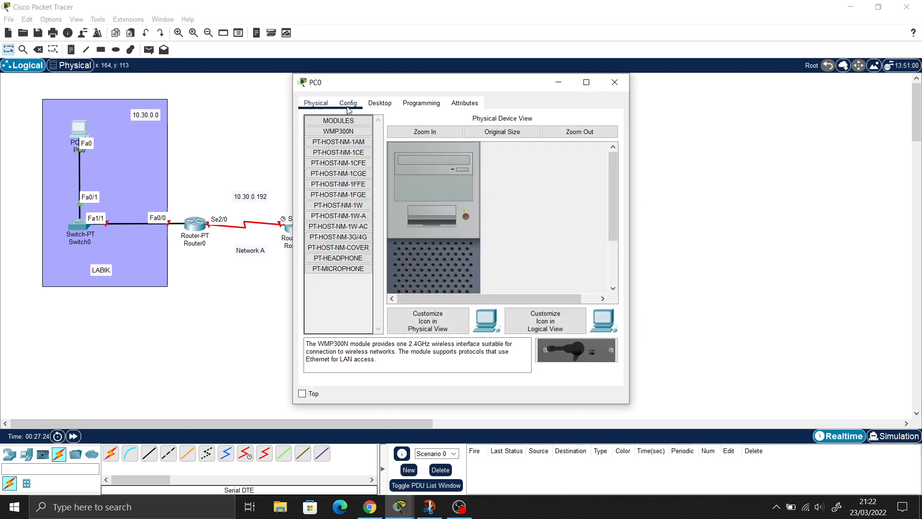
{"action": "left_click", "coordinate": [615, 82]}
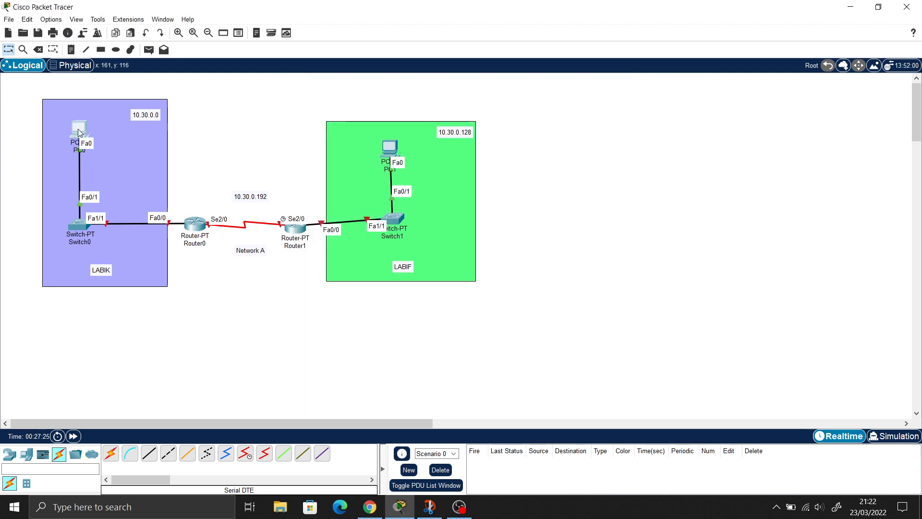
Step: Check the LABIK usable range in Google Slides and set PC0's IPv4 default gateway to its last address, 10.30.0.126
{"action": "left_click", "coordinate": [78, 131]}
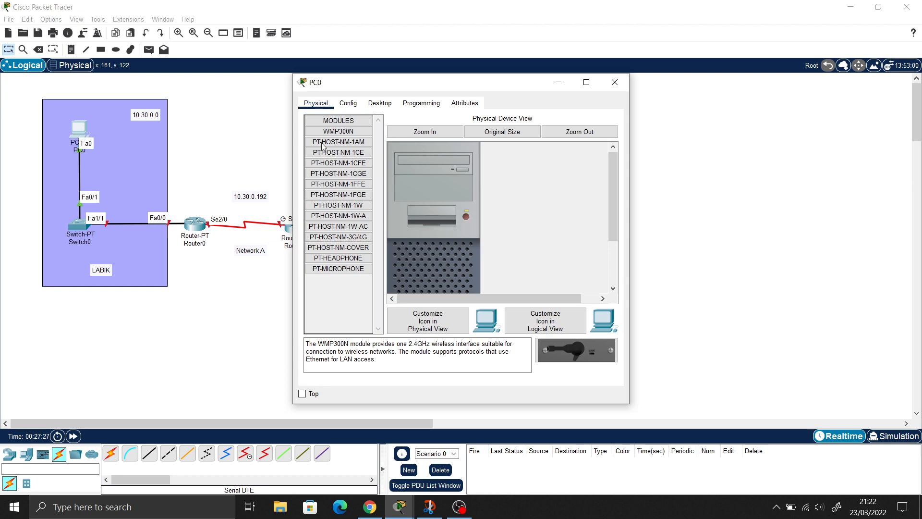
{"action": "left_click", "coordinate": [348, 104]}
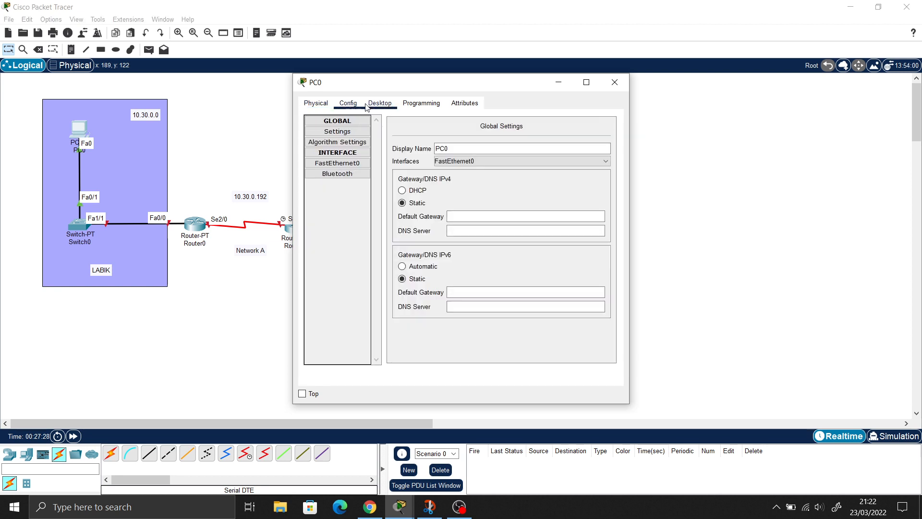
{"action": "left_click", "coordinate": [477, 217]}
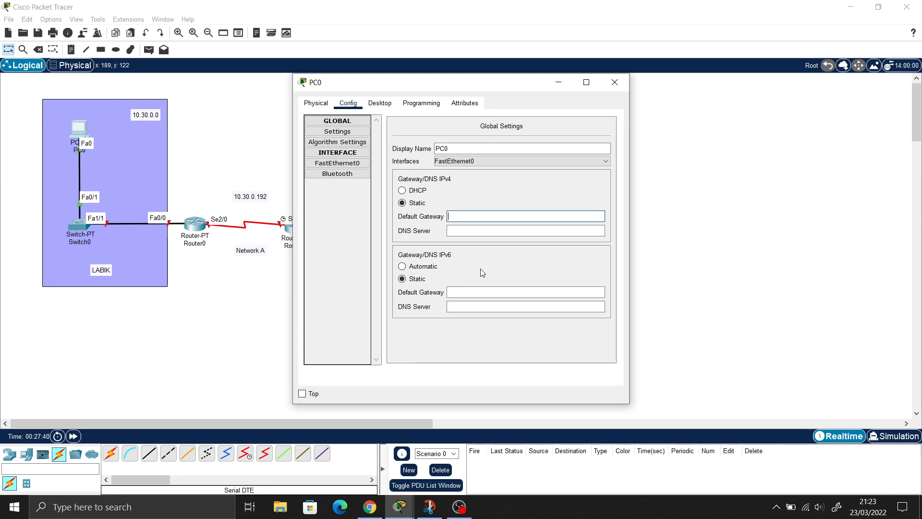
{"action": "left_click", "coordinate": [369, 507]}
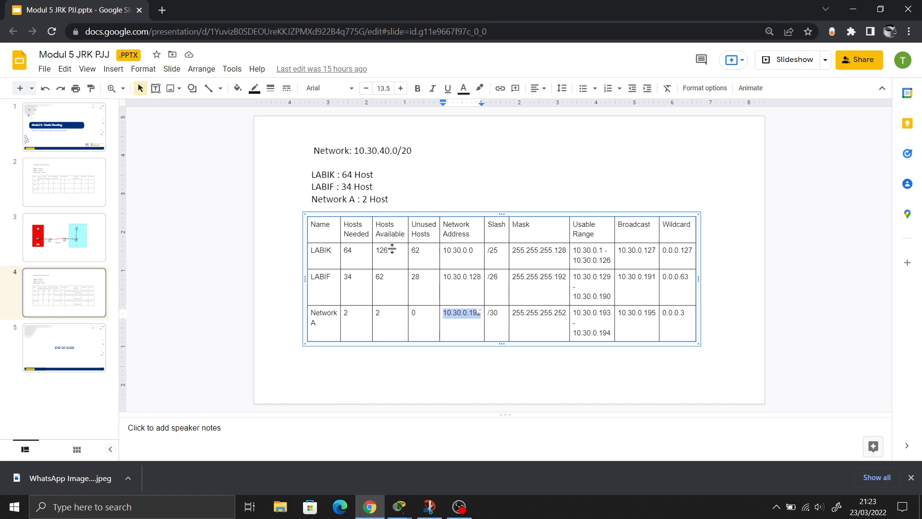
{"action": "left_click", "coordinate": [445, 250]}
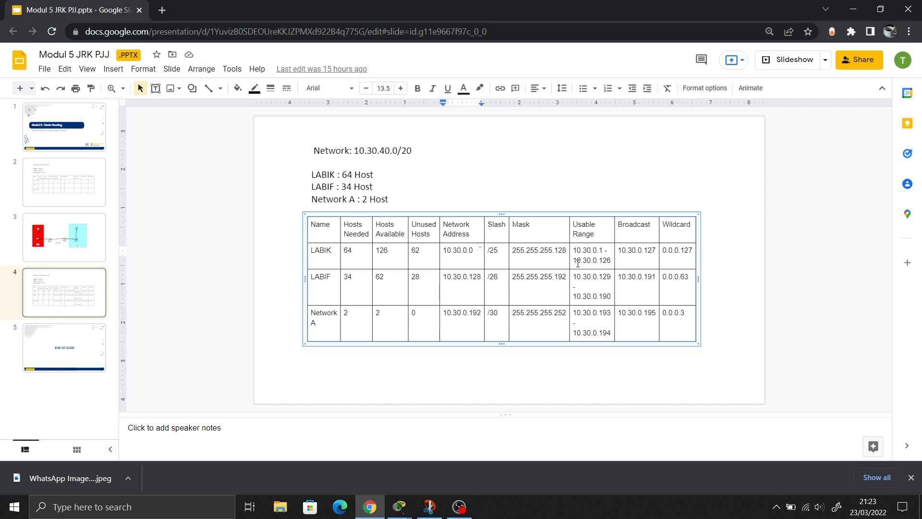
{"action": "left_click_drag", "start_coordinate": [573, 261], "coordinate": [609, 260]}
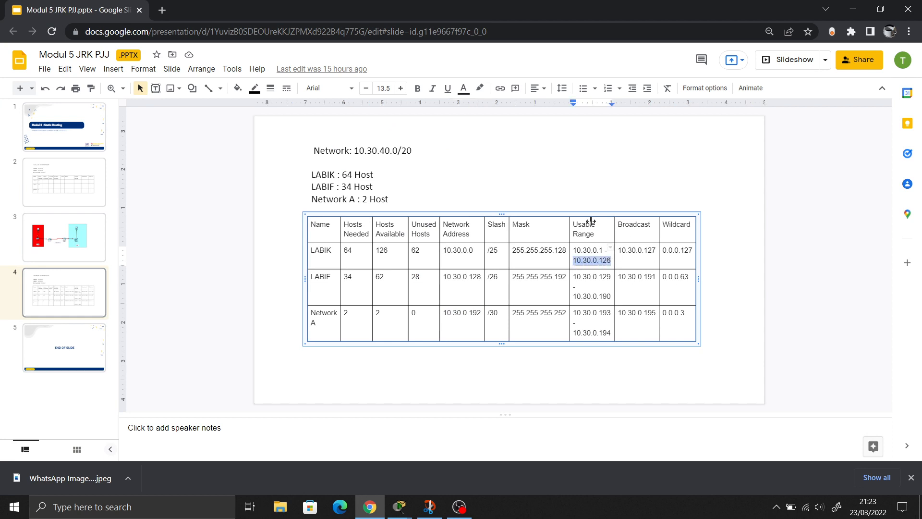
{"action": "key", "text": "alt+Tab"}
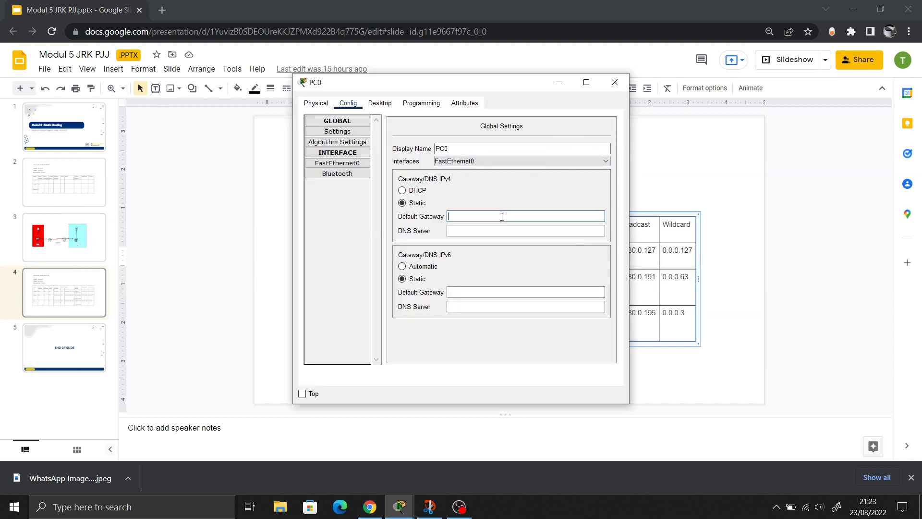
{"action": "type", "text": "10.30.0.126"}
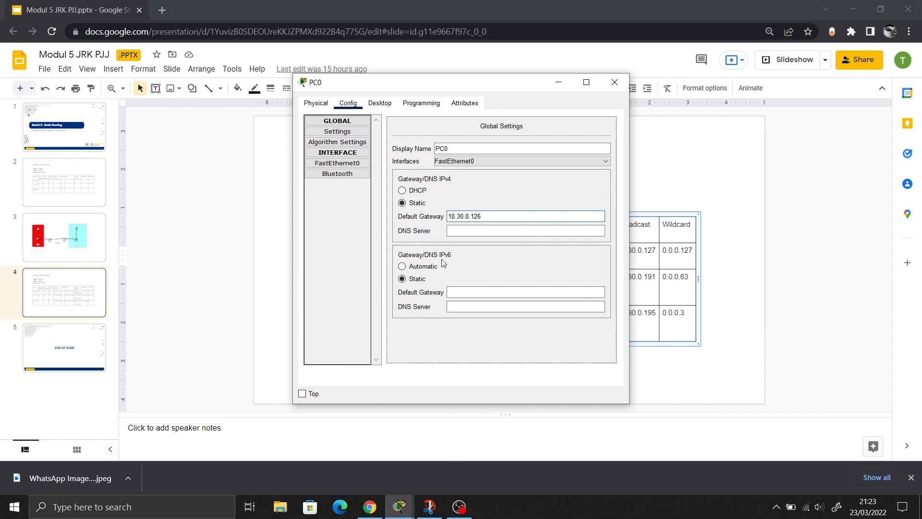
Step: Copy the first LABIK usable address from Google Slides and set PC0's FastEthernet0 IPv4 address to 10.30.0.1 in Packet Tracer
{"action": "left_click", "coordinate": [349, 164]}
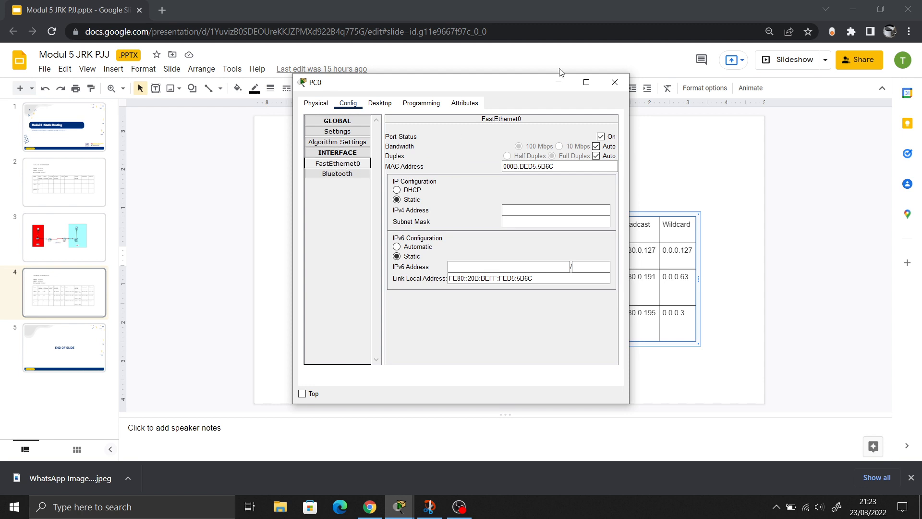
{"action": "left_click_drag", "start_coordinate": [518, 82], "coordinate": [410, 79]}
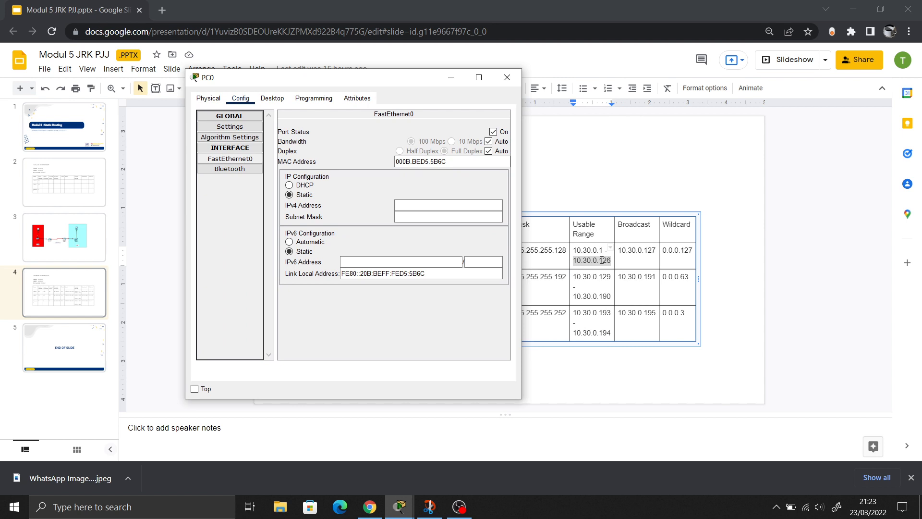
{"action": "left_click", "coordinate": [255, 126]}
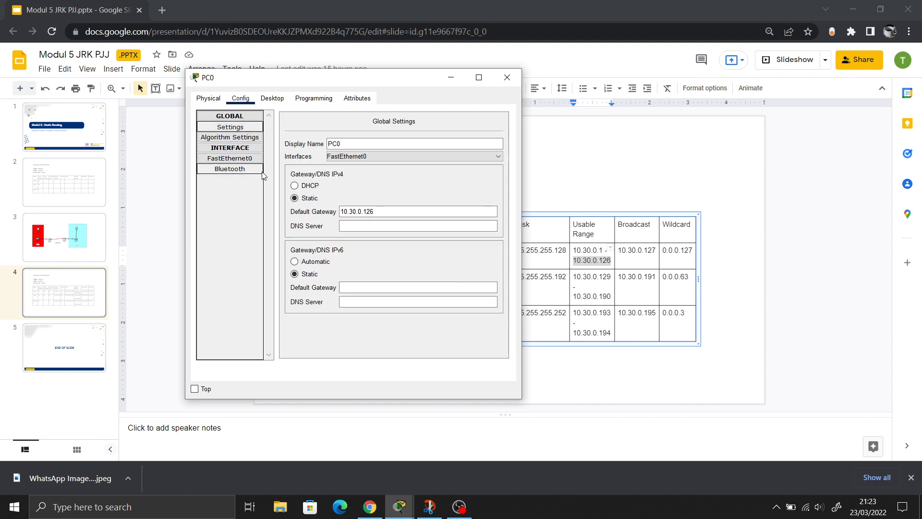
{"action": "left_click", "coordinate": [235, 159]}
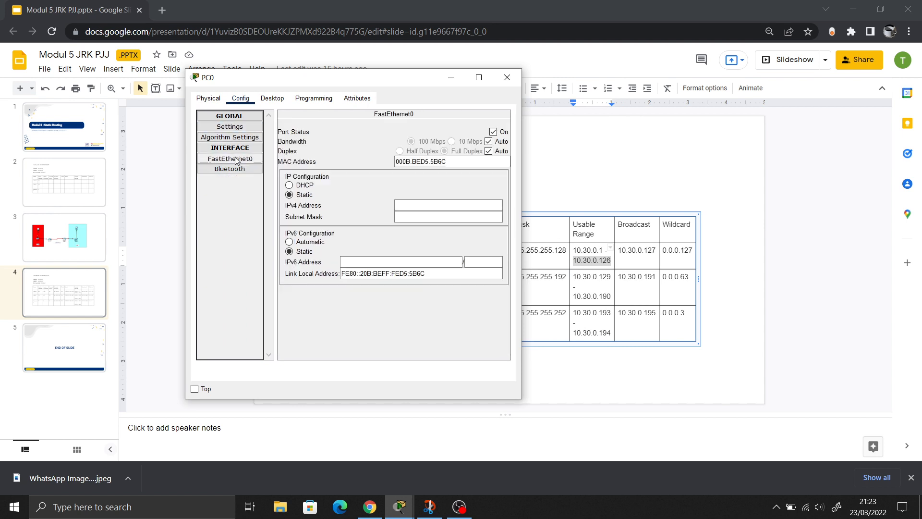
{"action": "left_click", "coordinate": [587, 249]}
{"action": "double_click", "coordinate": [587, 249]}
{"action": "key", "text": "ctrl+c"}
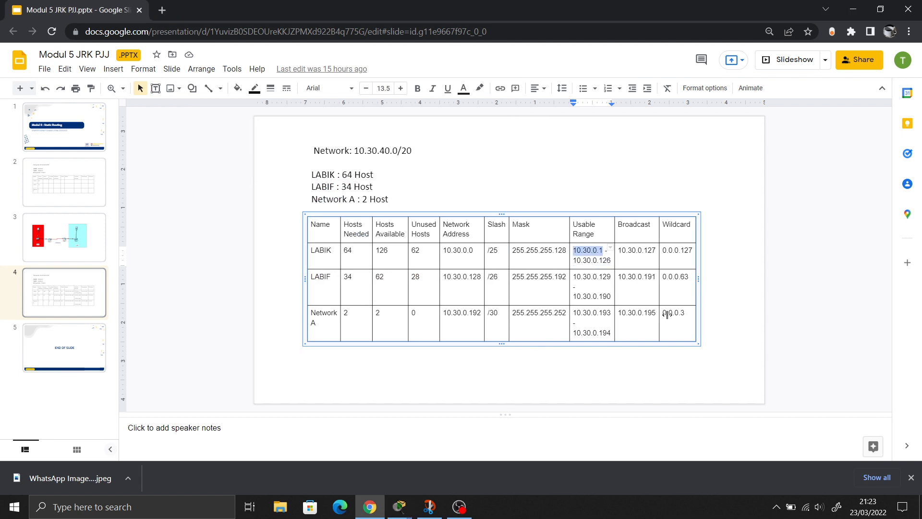
{"action": "left_click", "coordinate": [392, 509]}
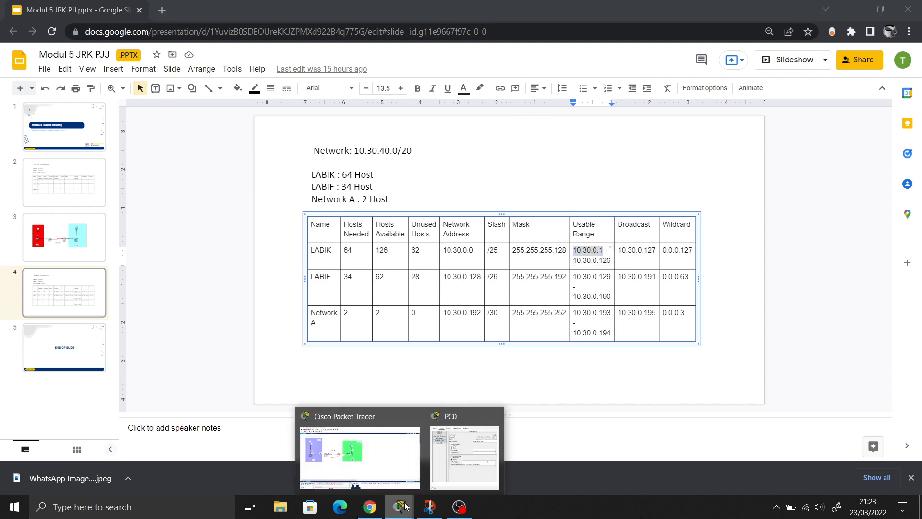
{"action": "left_click", "coordinate": [463, 451]}
{"action": "left_click", "coordinate": [423, 204]}
{"action": "key", "text": "ctrl+v"}
Step: Copy the LABIK mask from Google Slides, set PC0's FastEthernet0 subnet mask to 255.255.255.128 and close PC0's configuration
{"action": "left_click", "coordinate": [422, 216]}
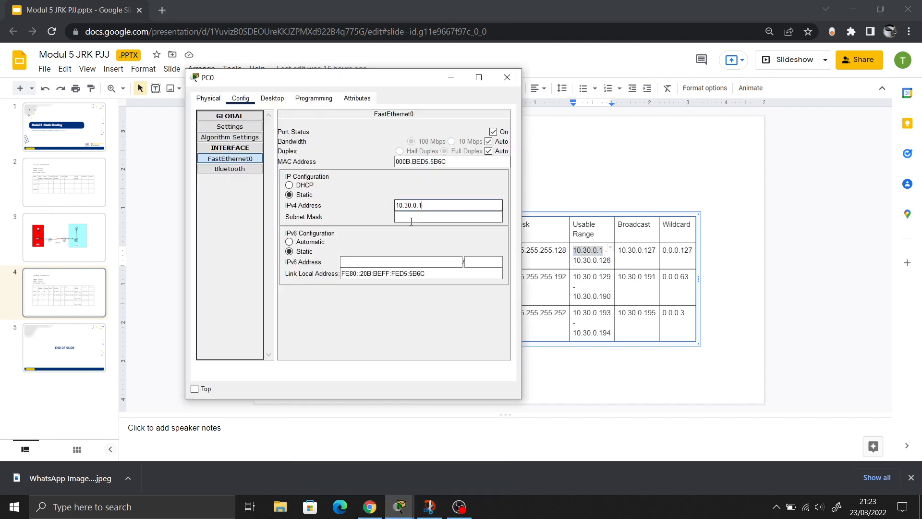
{"action": "left_click_drag", "start_coordinate": [387, 82], "coordinate": [281, 84]}
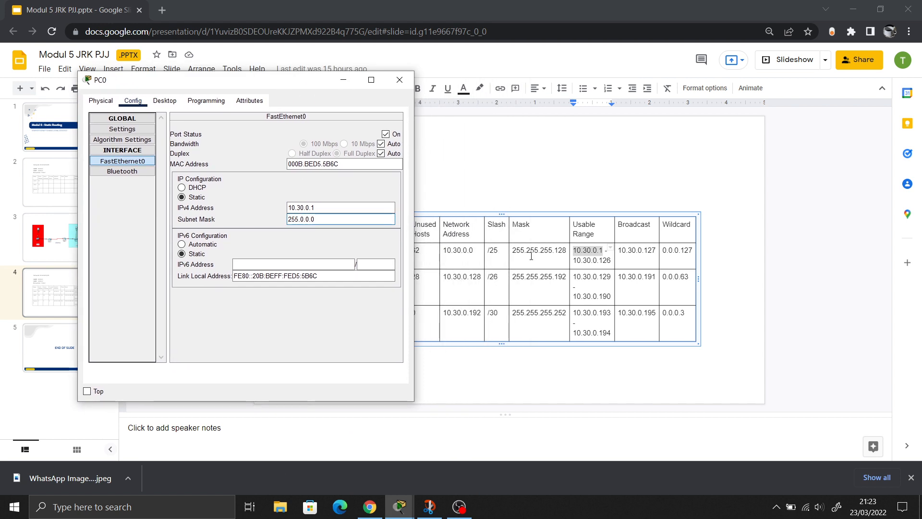
{"action": "left_click", "coordinate": [530, 250]}
{"action": "left_click_drag", "start_coordinate": [513, 250], "coordinate": [563, 253]}
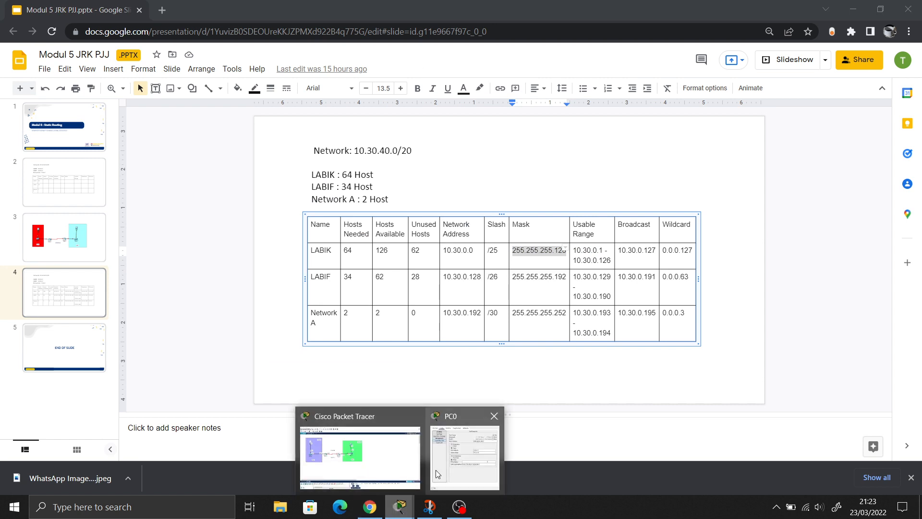
{"action": "left_click", "coordinate": [438, 473]}
{"action": "key", "text": "ctrl+a"}
{"action": "type", "text": "255.255.255.128"}
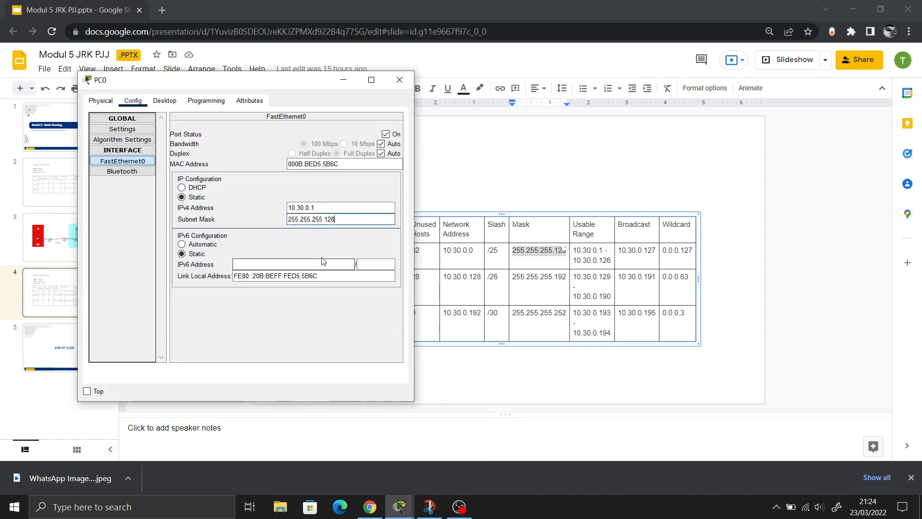
{"action": "left_click", "coordinate": [398, 80]}
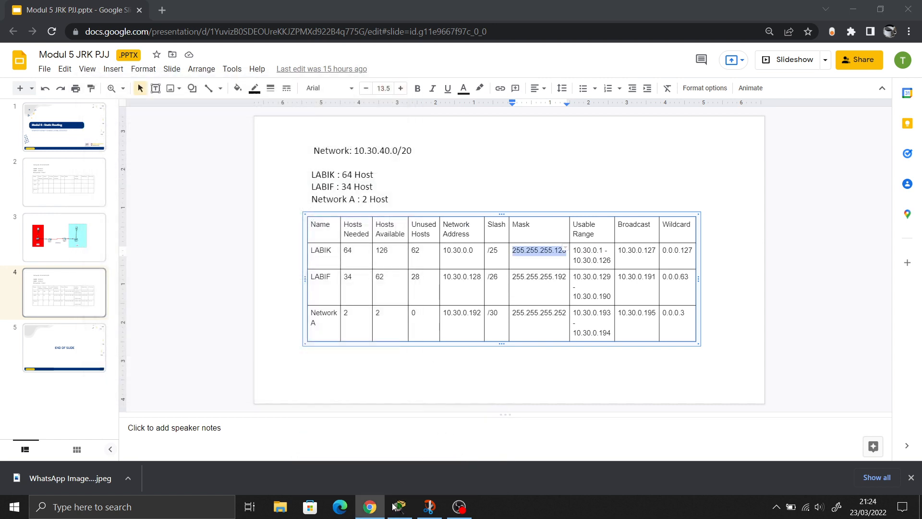
Step: Switch to the Packet Tracer workspace and place the note ".1" just above PC0 in the LABIK area
{"action": "left_click", "coordinate": [398, 507]}
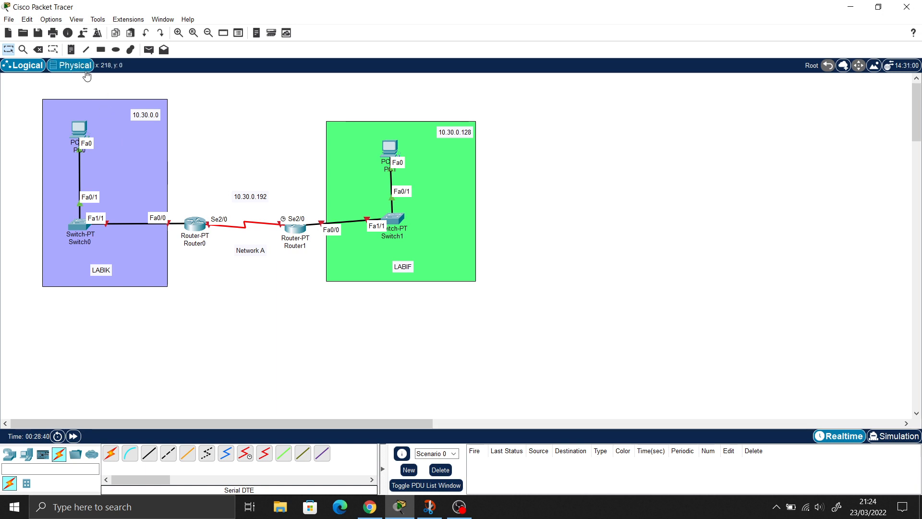
{"action": "left_click", "coordinate": [73, 48]}
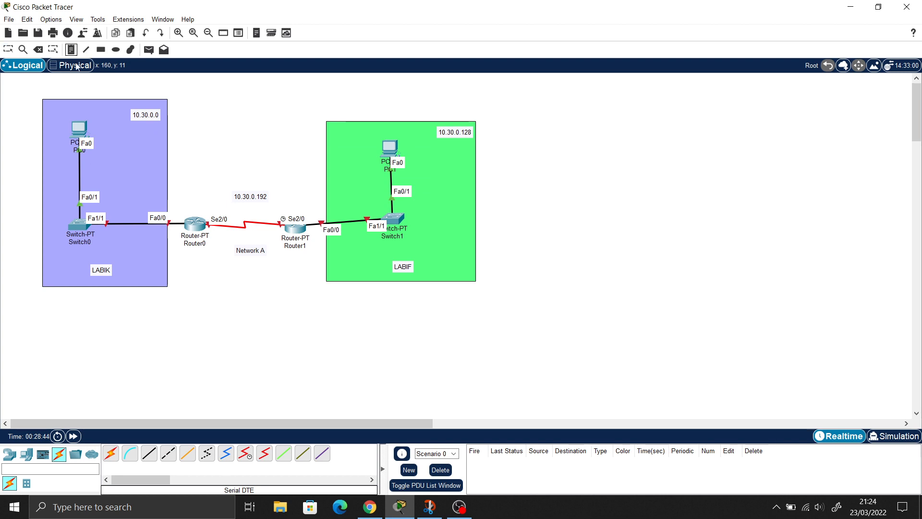
{"action": "left_click", "coordinate": [76, 114]}
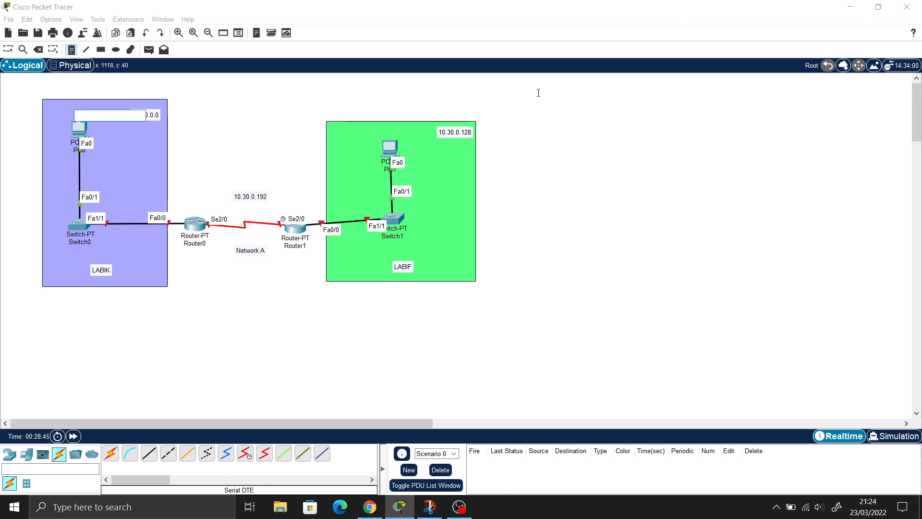
{"action": "type", "text": ".1"}
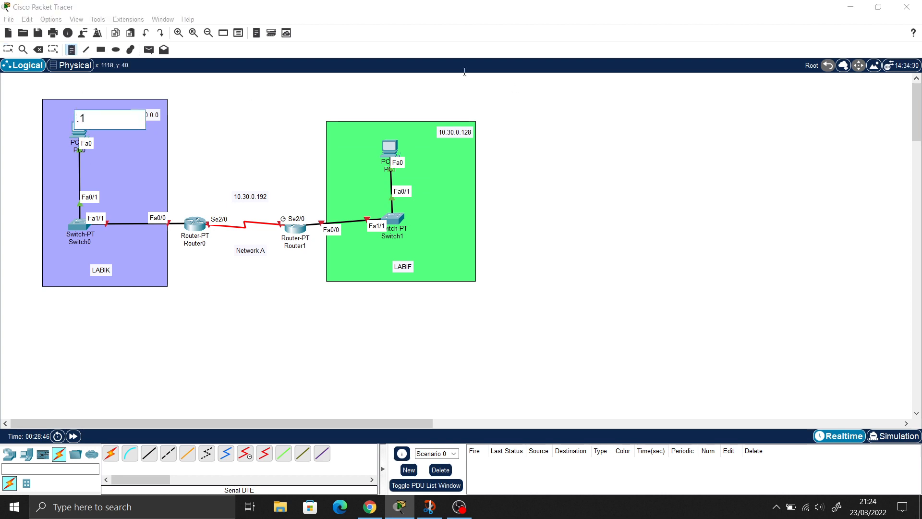
{"action": "left_click", "coordinate": [9, 49]}
{"action": "left_click_drag", "start_coordinate": [84, 117], "coordinate": [77, 113]}
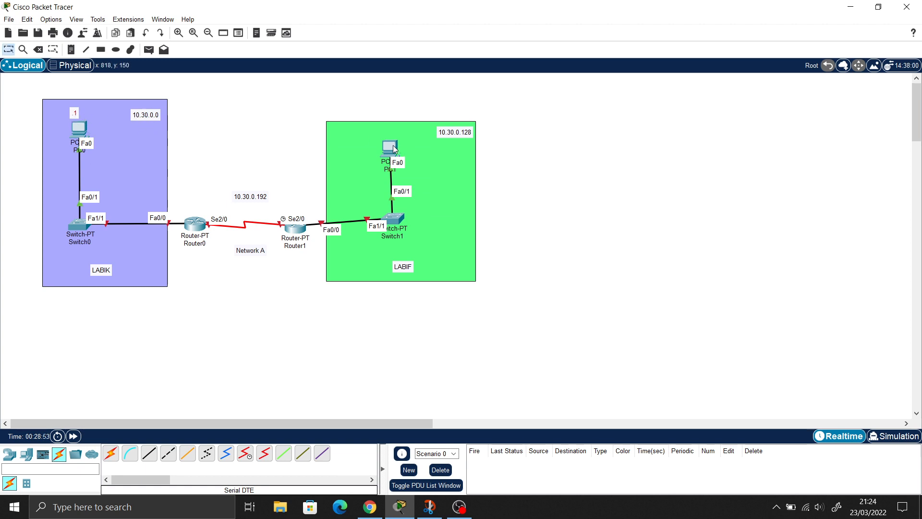
Step: Move PC1 slightly up and set its IPv4 default gateway to the last LABIF usable address from Google Slides, 10.30.0.190
{"action": "left_click_drag", "start_coordinate": [392, 145], "coordinate": [395, 141]}
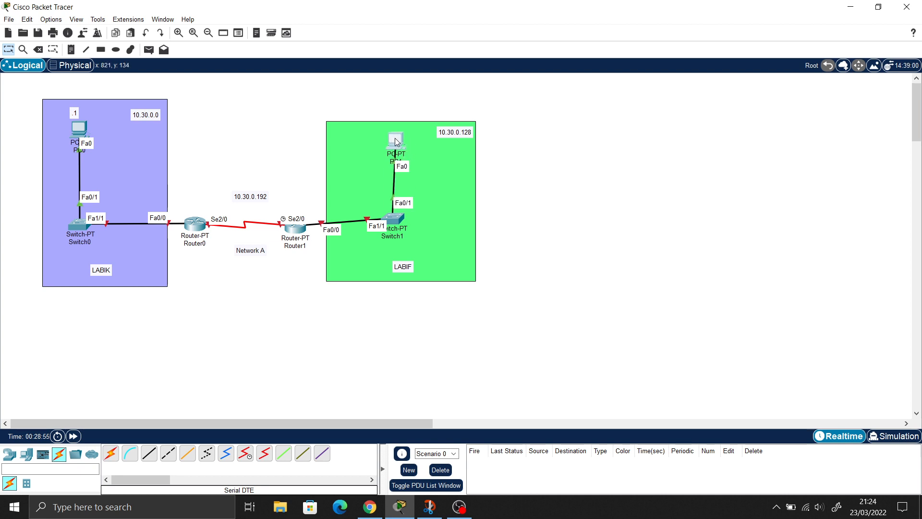
{"action": "left_click", "coordinate": [392, 144]}
{"action": "left_click_drag", "start_coordinate": [351, 80], "coordinate": [505, 80]}
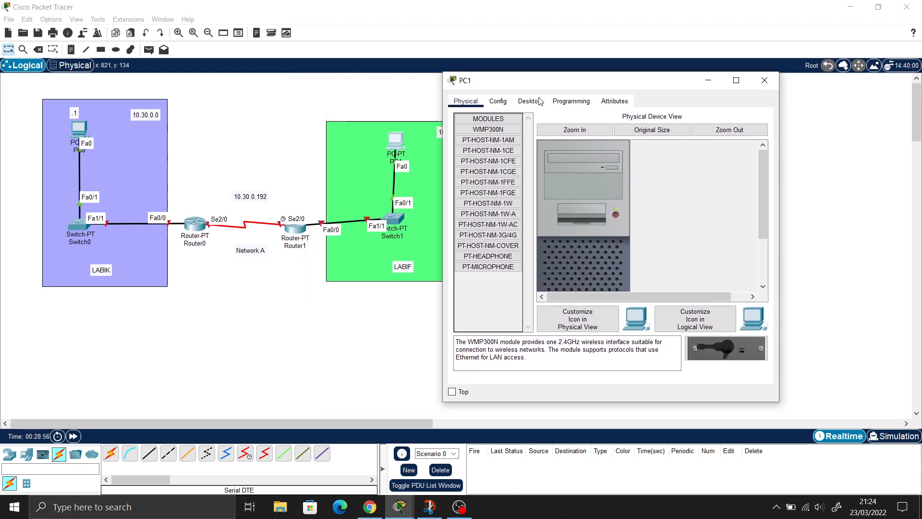
{"action": "left_click", "coordinate": [505, 103]}
{"action": "left_click", "coordinate": [501, 139]}
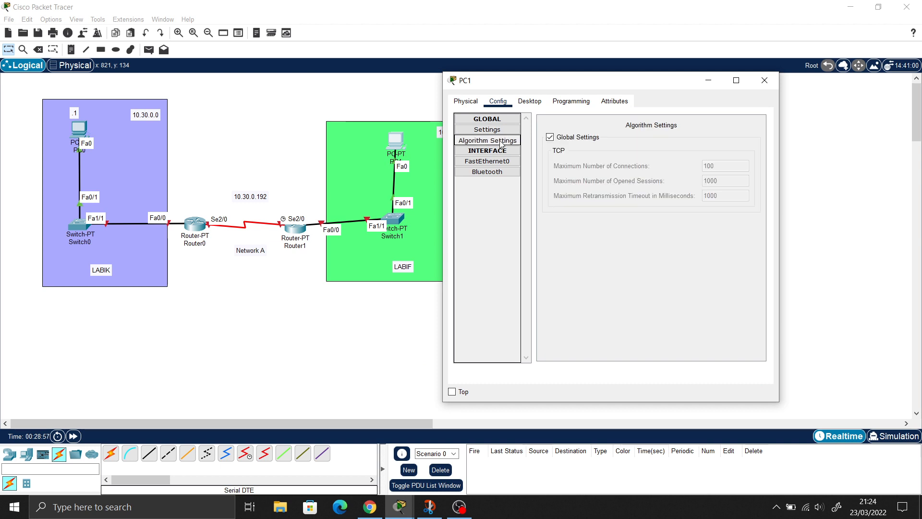
{"action": "left_click", "coordinate": [496, 131]}
{"action": "left_click", "coordinate": [609, 215]}
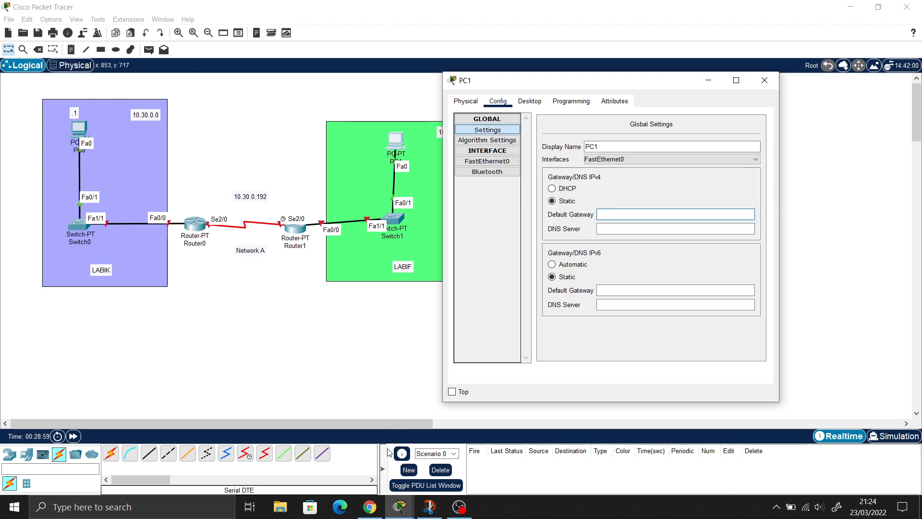
{"action": "left_click", "coordinate": [369, 506]}
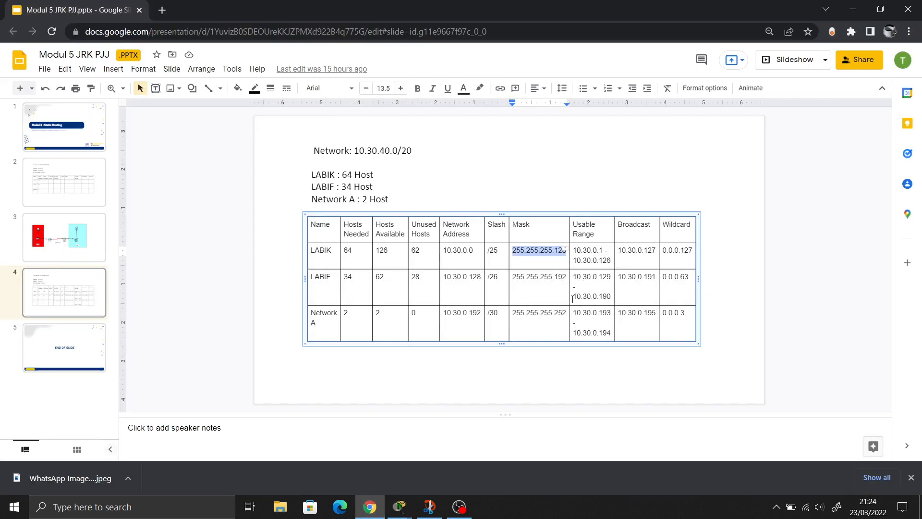
{"action": "double_click", "coordinate": [609, 297]}
{"action": "key", "text": "ctrl+c"}
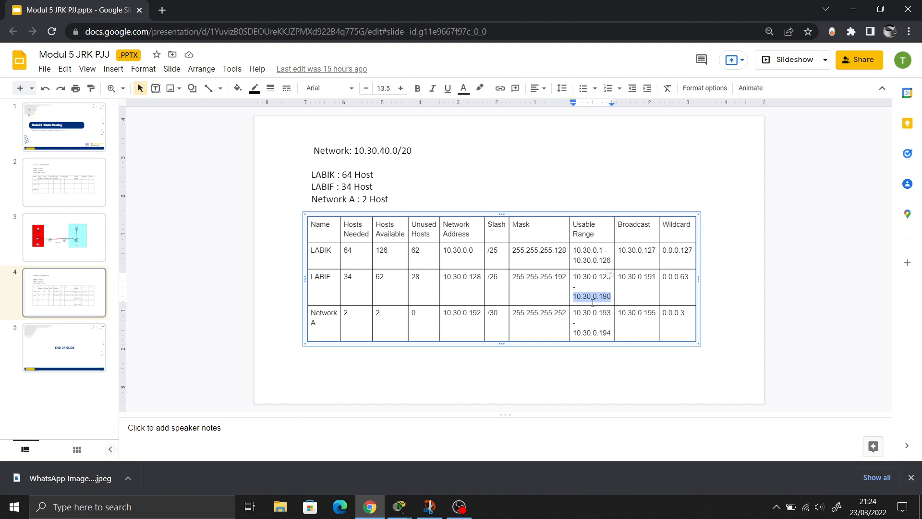
{"action": "mouse_move", "coordinate": [399, 507]}
{"action": "left_click", "coordinate": [456, 438]}
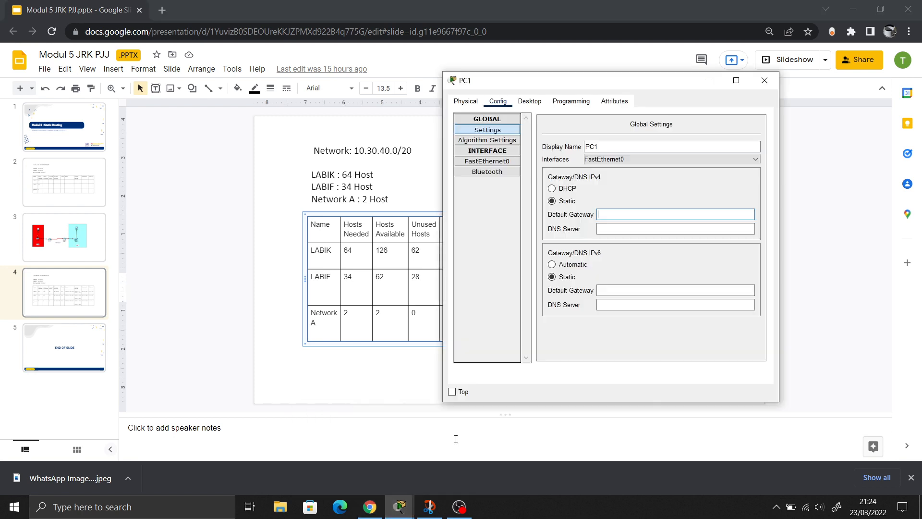
{"action": "left_click", "coordinate": [611, 214]}
{"action": "key", "text": "ctrl+v"}
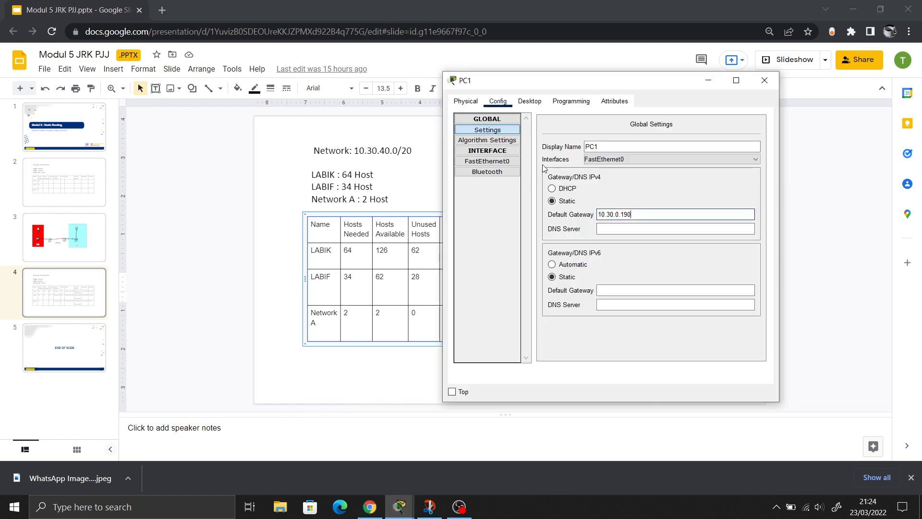
Step: Copy the first LABIF usable address from Google Slides and set PC1's FastEthernet0 IPv4 address to 10.30.0.129
{"action": "left_click", "coordinate": [494, 162]}
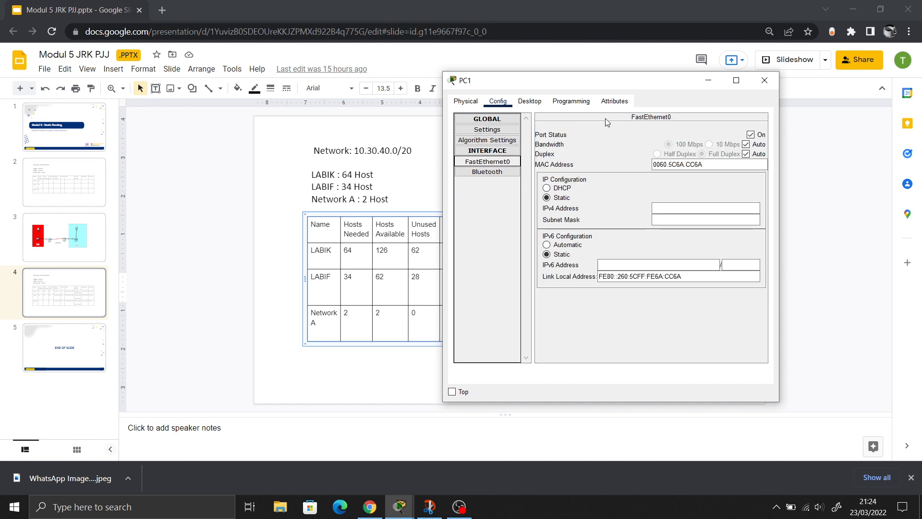
{"action": "left_click", "coordinate": [412, 250]}
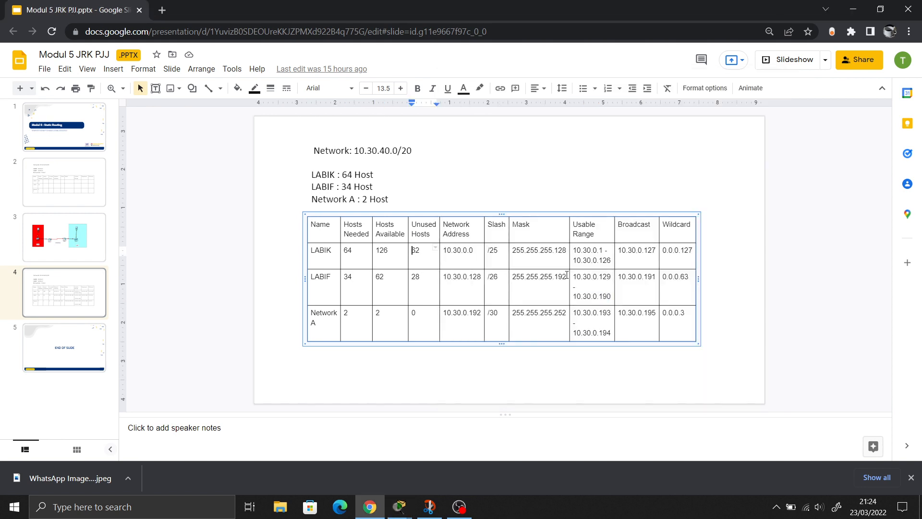
{"action": "left_click_drag", "start_coordinate": [573, 277], "coordinate": [610, 281]}
{"action": "key", "text": "ctrl+c"}
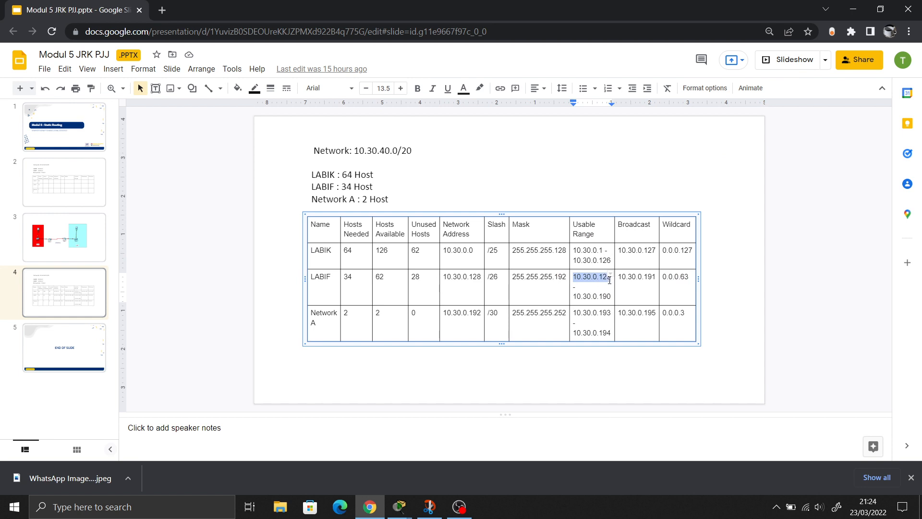
{"action": "left_click", "coordinate": [399, 507]}
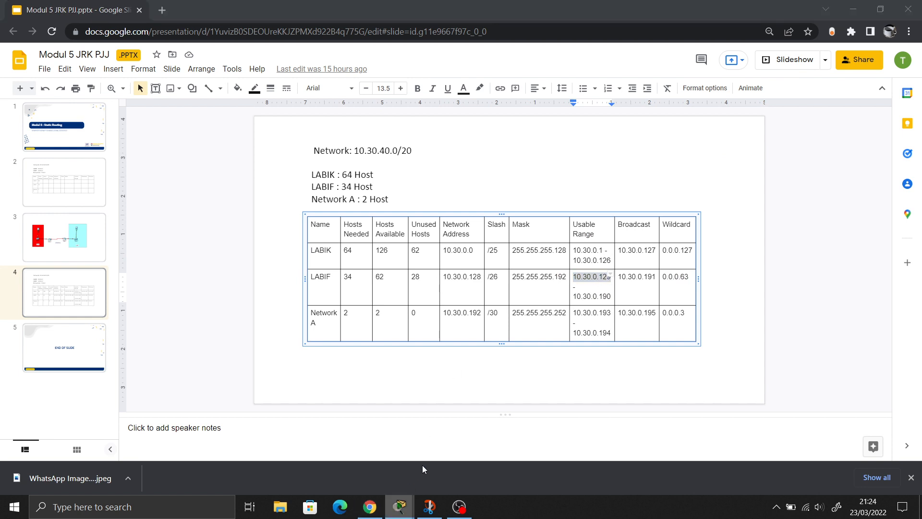
{"action": "left_click", "coordinate": [660, 209]}
{"action": "key", "text": "ctrl+v"}
Step: Set PC1's FastEthernet0 subnet mask to the LABIF mask from Google Slides, 255.255.255.192, and return to the Packet Tracer workspace
{"action": "left_click", "coordinate": [663, 221]}
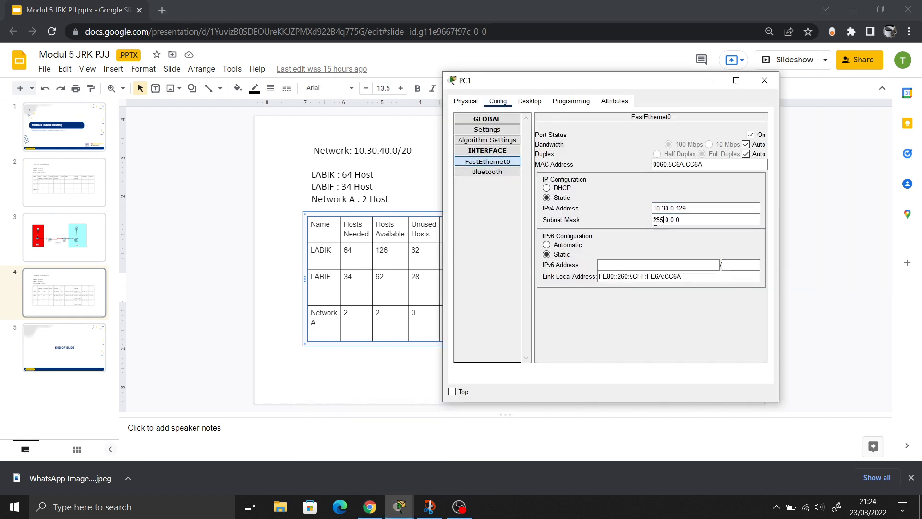
{"action": "left_click", "coordinate": [362, 384]}
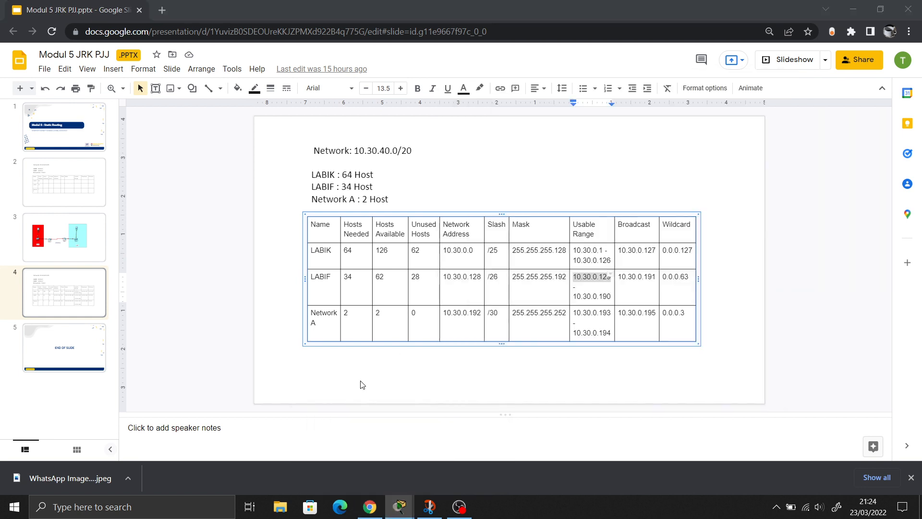
{"action": "left_click", "coordinate": [525, 281]}
{"action": "left_click_drag", "start_coordinate": [513, 278], "coordinate": [565, 282]}
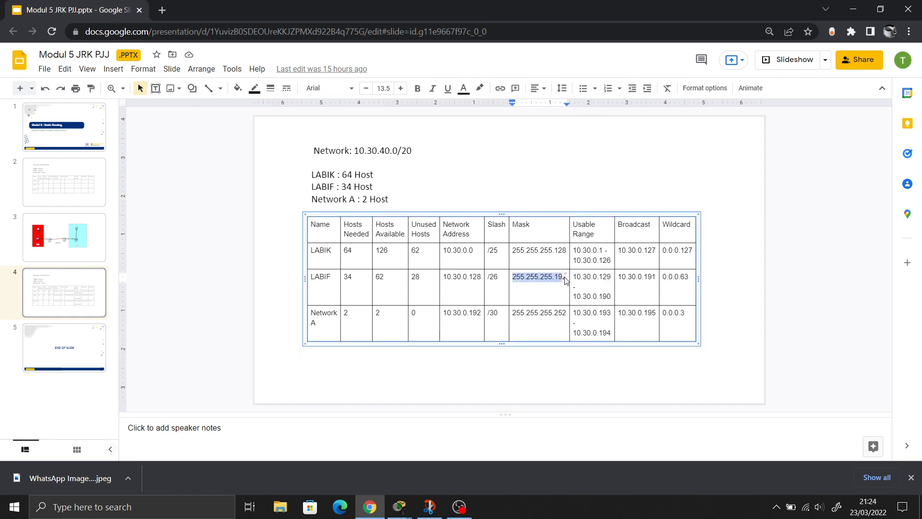
{"action": "left_click", "coordinate": [408, 499]}
{"action": "left_click", "coordinate": [465, 456]}
{"action": "triple_click", "coordinate": [682, 219]}
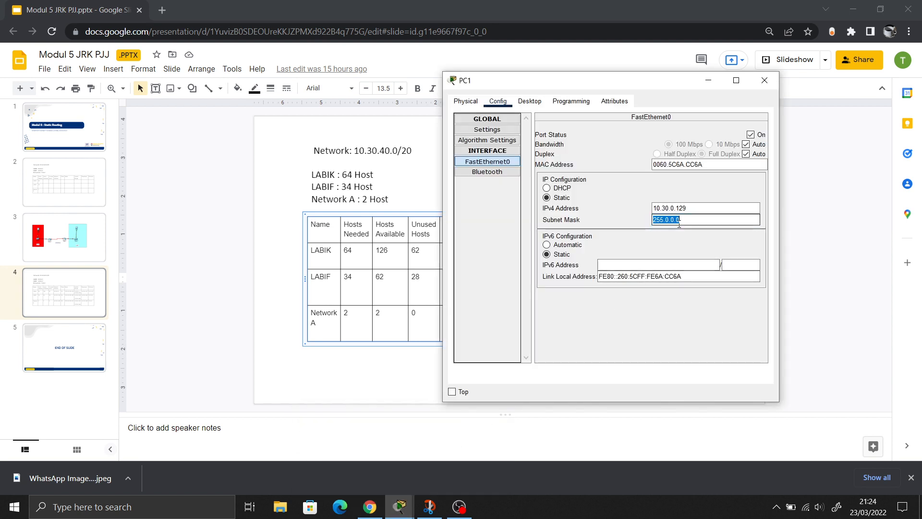
{"action": "type", "text": "255.255.255.192"}
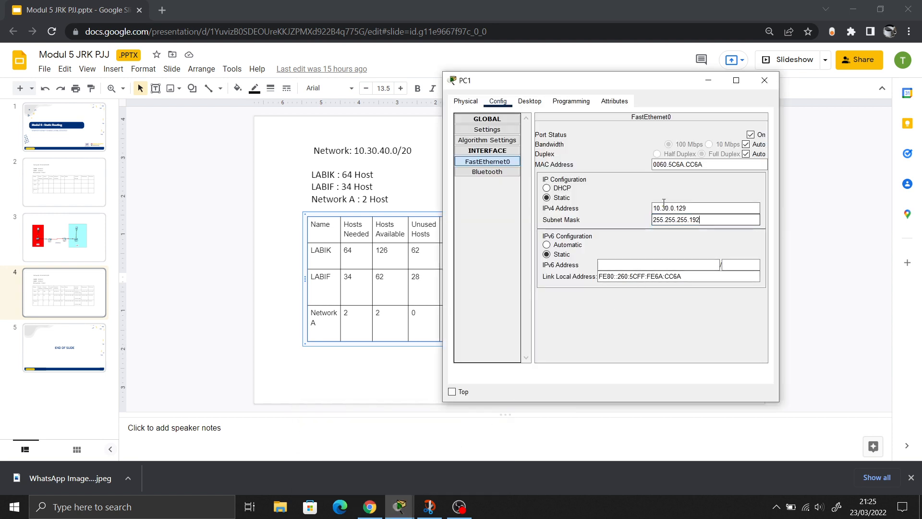
{"action": "left_click", "coordinate": [764, 80]}
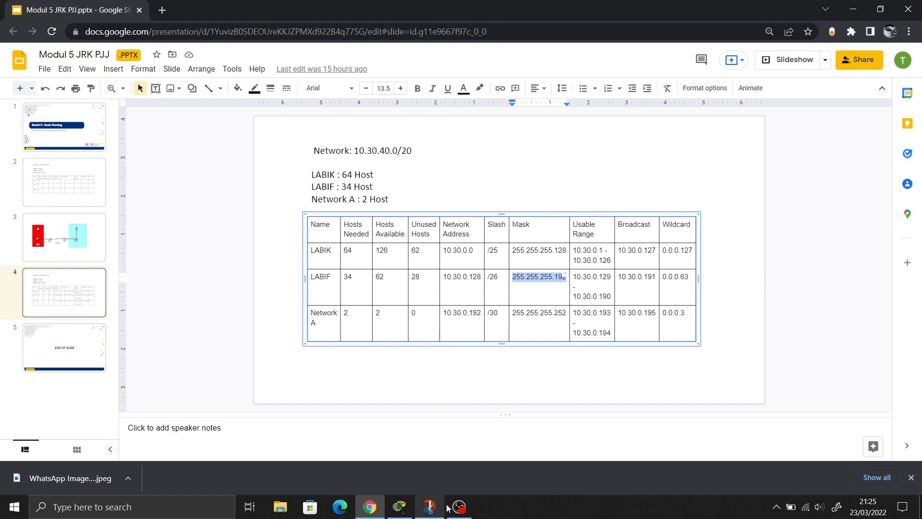
{"action": "left_click", "coordinate": [398, 506]}
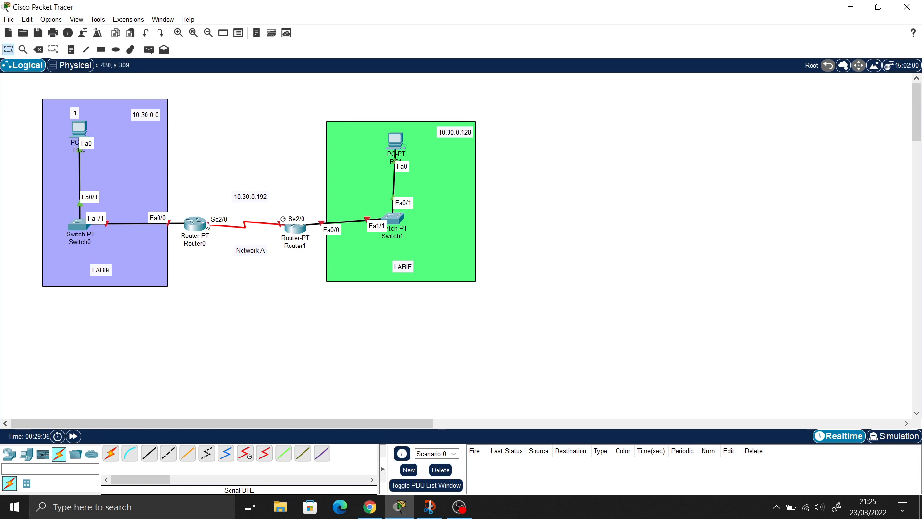
Step: Nudge Router0 slightly left toward the LABIK area and open its command line interface
{"action": "left_click_drag", "start_coordinate": [193, 228], "coordinate": [194, 227]}
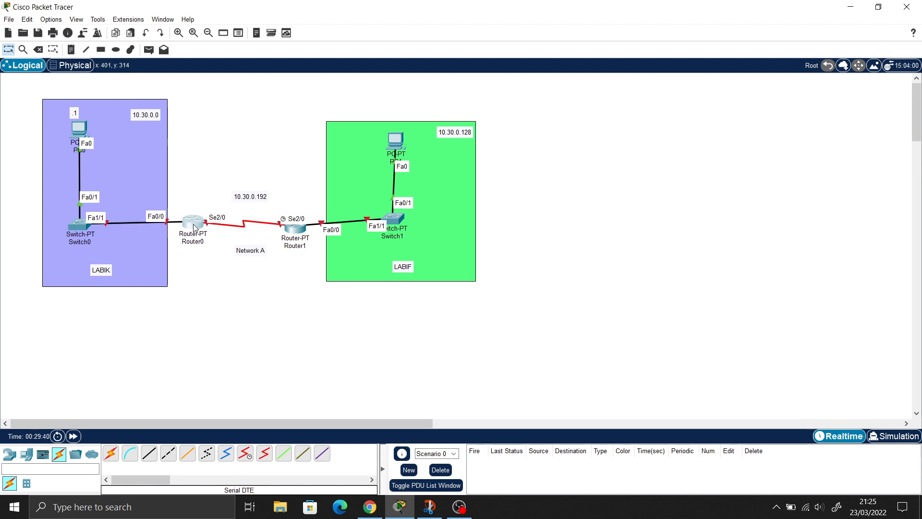
{"action": "left_click", "coordinate": [194, 228]}
{"action": "mouse_move", "coordinate": [396, 88]}
{"action": "left_mouse_down"}
{"action": "mouse_move", "coordinate": [370, 121]}
{"action": "mouse_move", "coordinate": [396, 90]}
{"action": "left_mouse_up"}
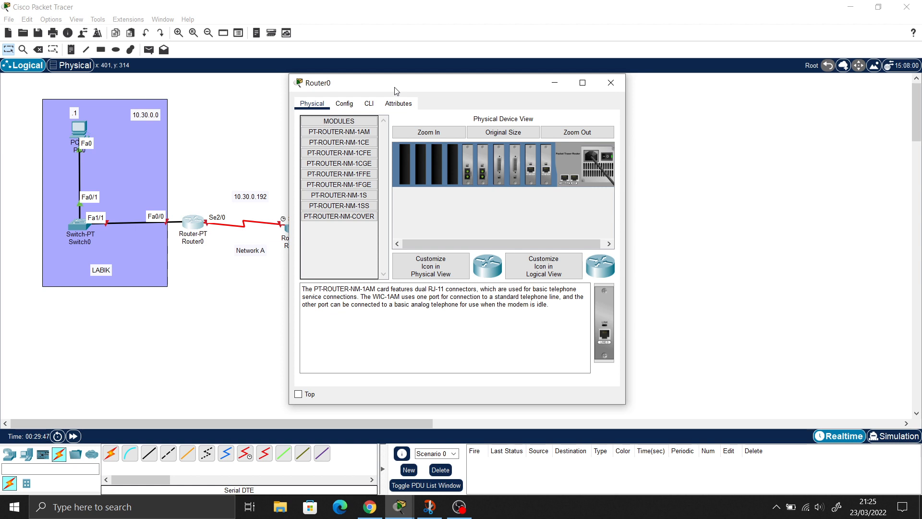
{"action": "left_click", "coordinate": [352, 104]}
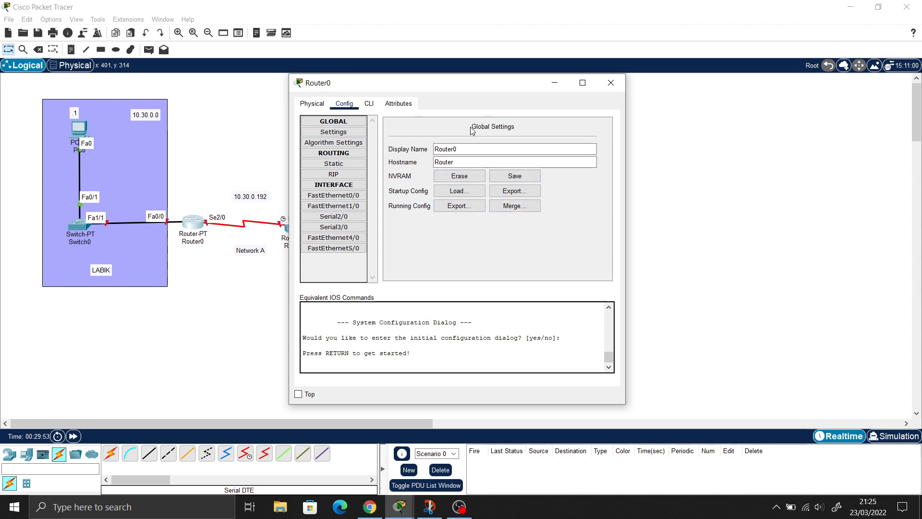
{"action": "left_click", "coordinate": [365, 105]}
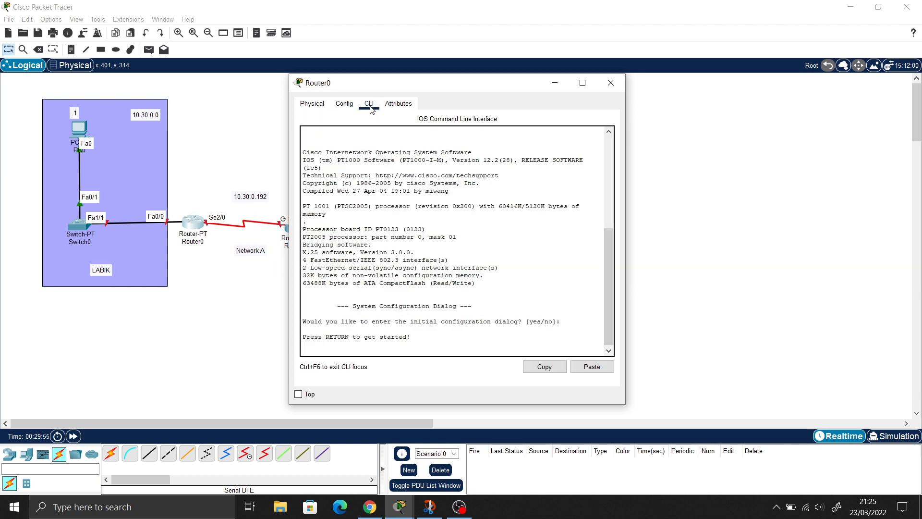
{"action": "left_click", "coordinate": [345, 103]}
{"action": "left_click", "coordinate": [368, 104]}
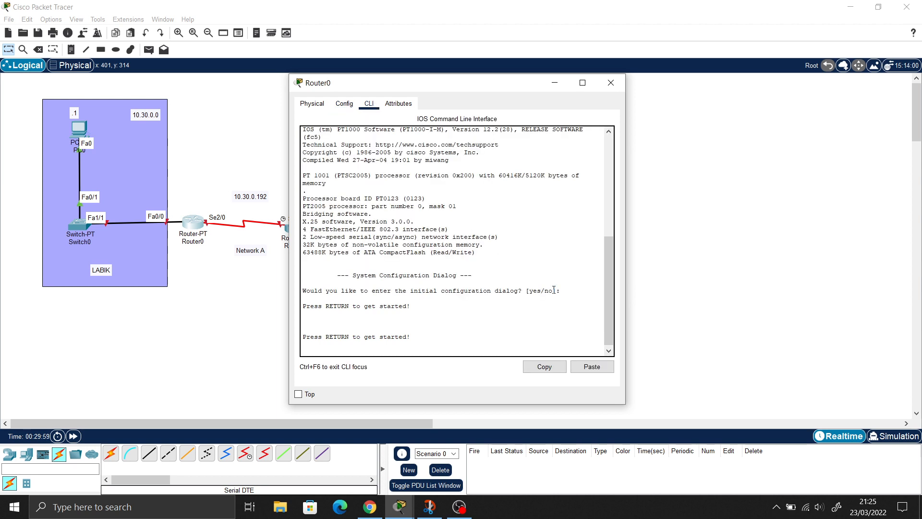
Step: Start Router0's console session and enter privileged mode followed by global configuration mode with enable and conf t
{"action": "key", "text": "Return"}
{"action": "key", "text": "Return"}
{"action": "key", "text": "Return"}
{"action": "key", "text": "Return"}
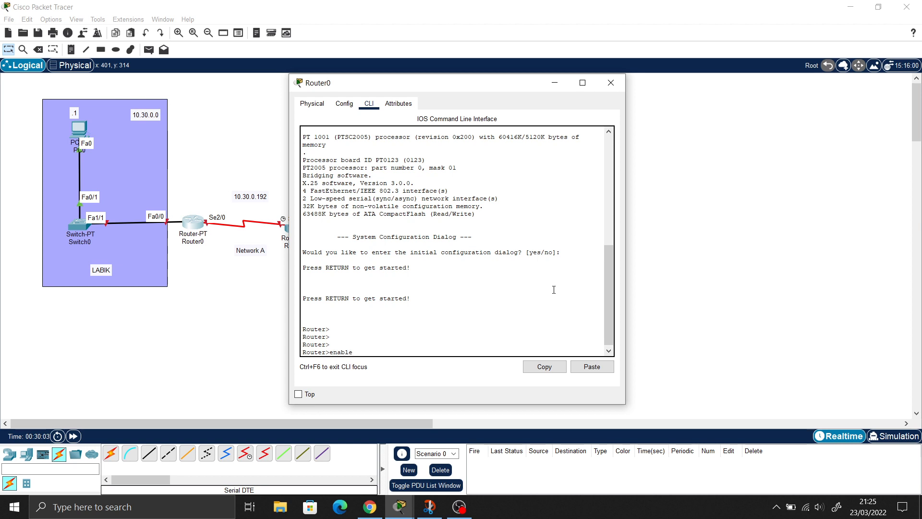
{"action": "type", "text": "enable"}
{"action": "key", "text": "Return"}
{"action": "key", "text": "Return"}
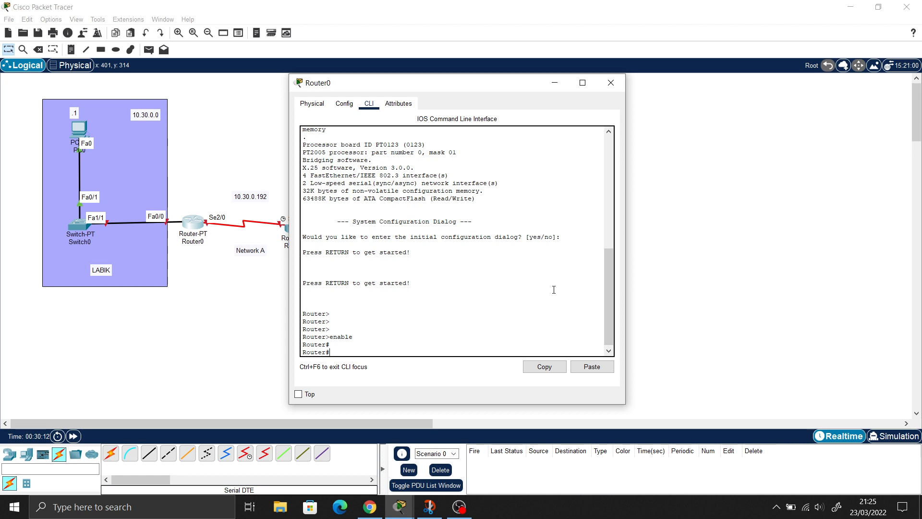
{"action": "type", "text": "conf t"}
{"action": "key", "text": "Return"}
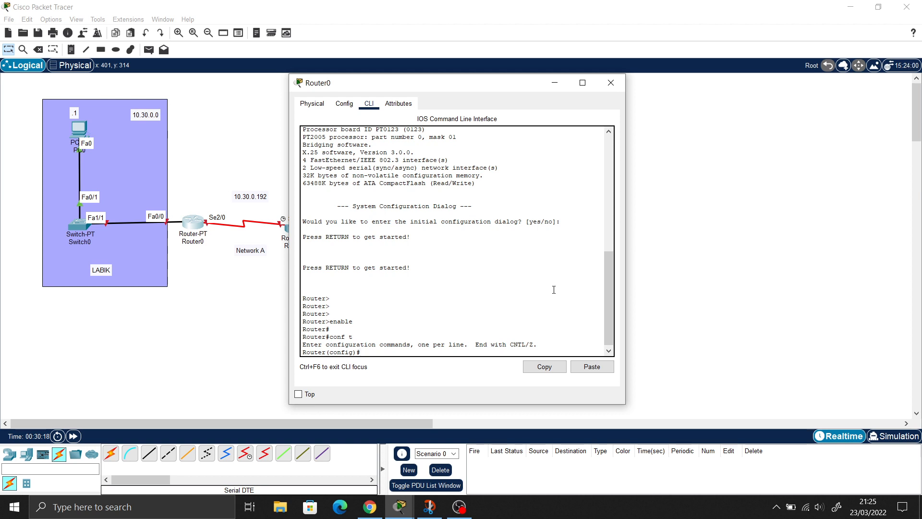
Step: Shift the Router0 window clear of the topology and enter configuration of interface FastEthernet 0/0
{"action": "left_click_drag", "start_coordinate": [431, 92], "coordinate": [579, 84]}
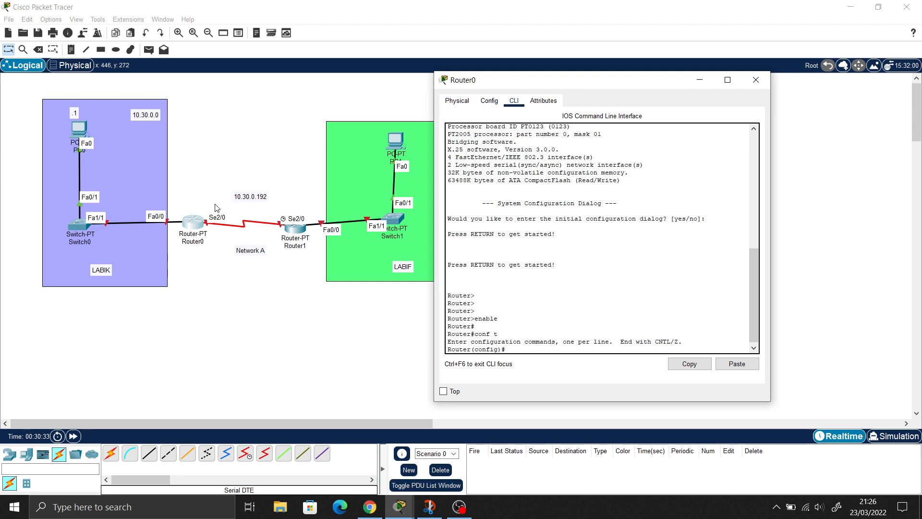
{"action": "type", "text": "int"}
{"action": "key", "text": "Tab"}
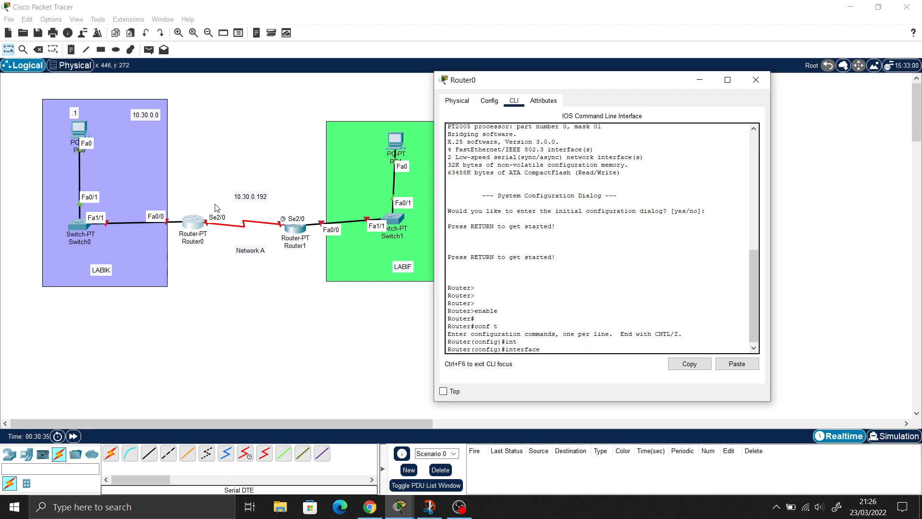
{"action": "type", "text": "Fa"}
{"action": "key", "text": "Tab"}
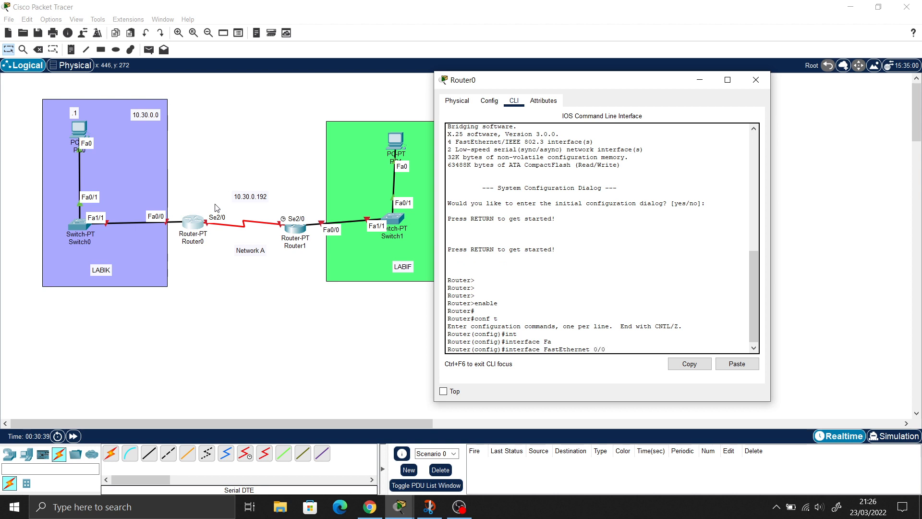
{"action": "key", "text": "Return"}
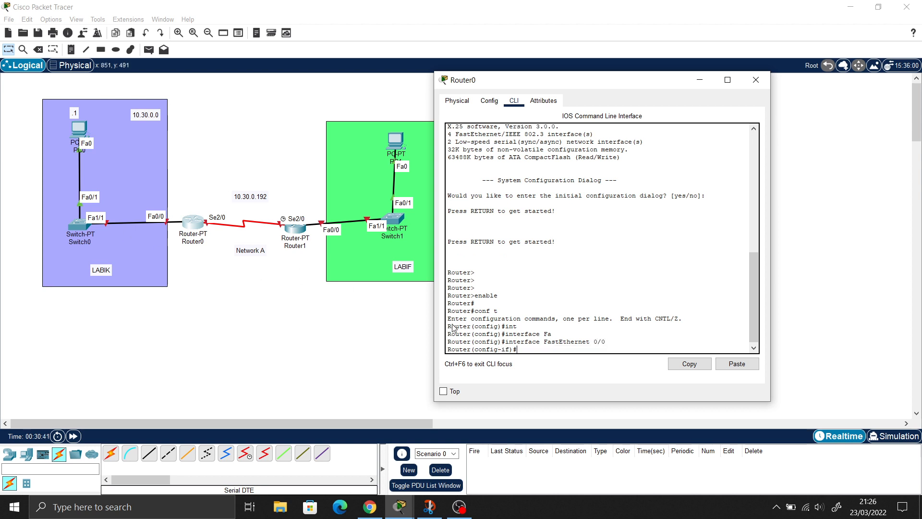
{"action": "left_click_drag", "start_coordinate": [474, 350], "coordinate": [504, 353]}
{"action": "left_click", "coordinate": [530, 351]}
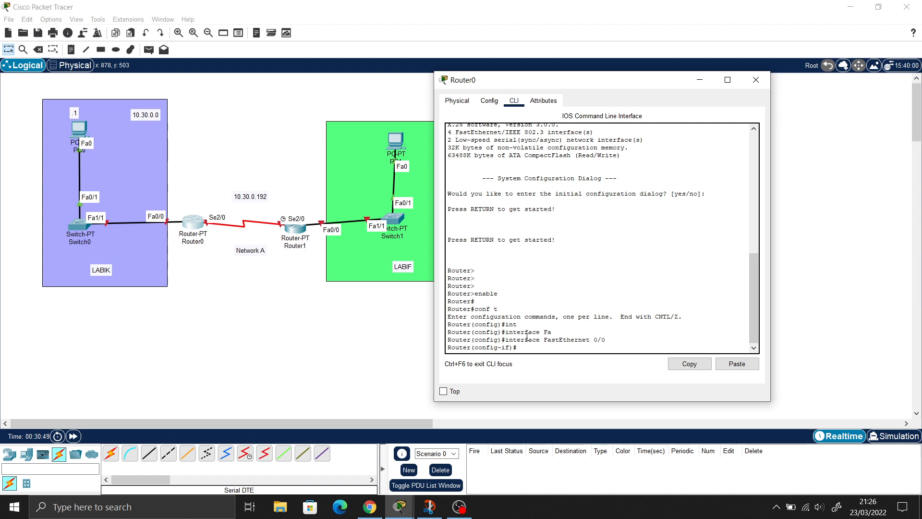
Step: Begin the ip address command for Router0's FastEthernet 0/0 and check PC0's IPv4 default gateway for the address needed
{"action": "type", "text": "ip ad"}
{"action": "key", "text": "Tab"}
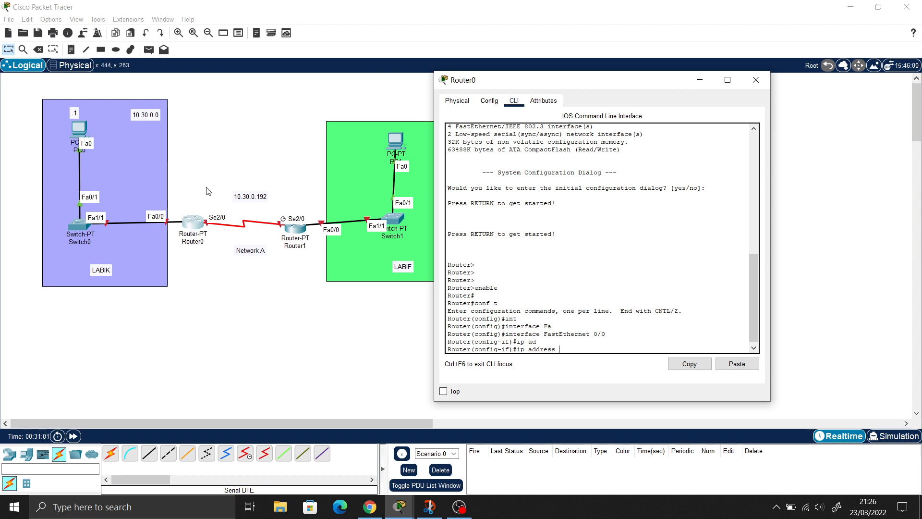
{"action": "left_click", "coordinate": [80, 128]}
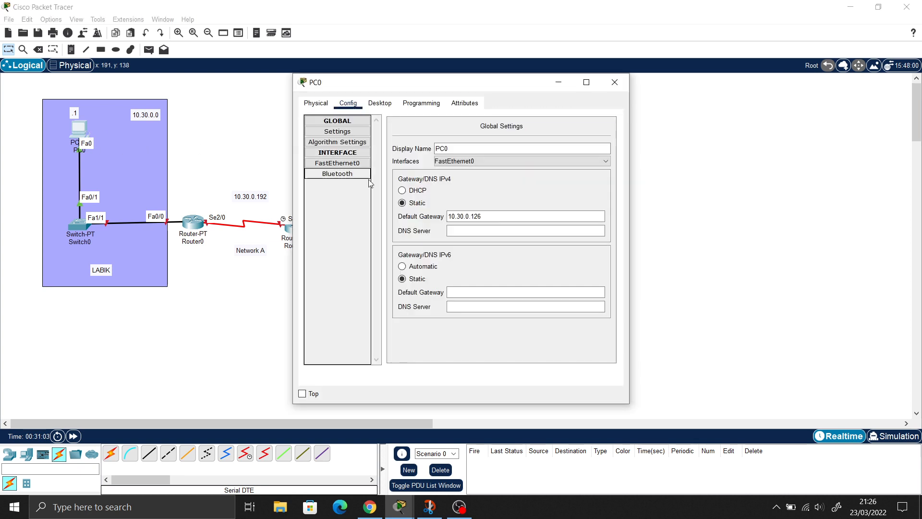
{"action": "left_click", "coordinate": [484, 216]}
{"action": "triple_click", "coordinate": [484, 216]}
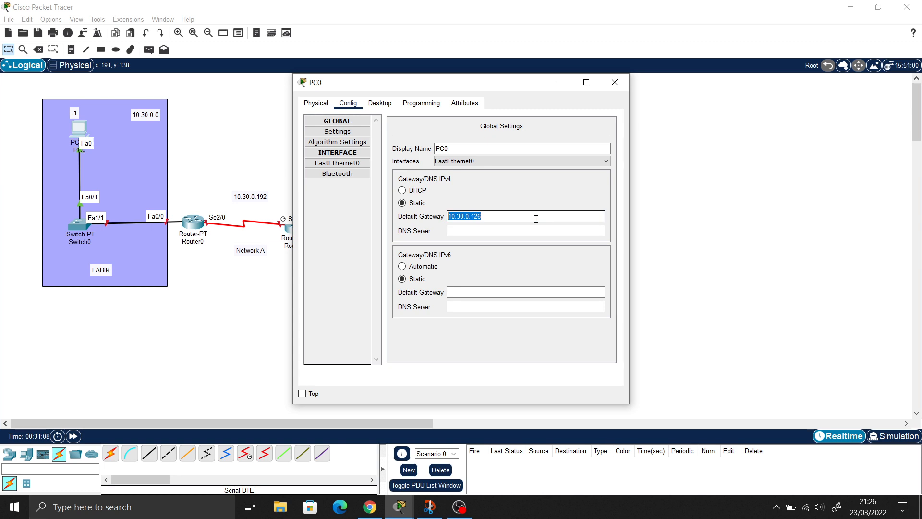
{"action": "left_click", "coordinate": [503, 214]}
{"action": "triple_click", "coordinate": [476, 216]}
{"action": "left_click", "coordinate": [615, 82]}
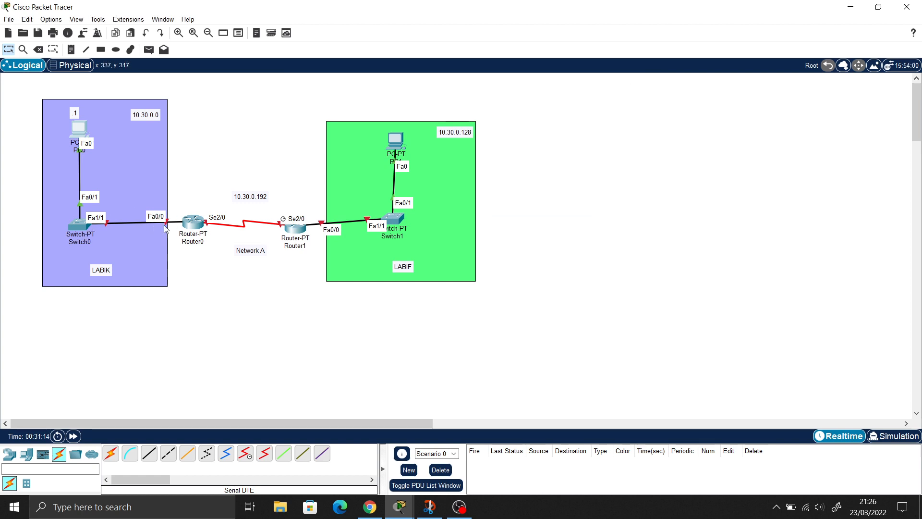
{"action": "left_click", "coordinate": [399, 506]}
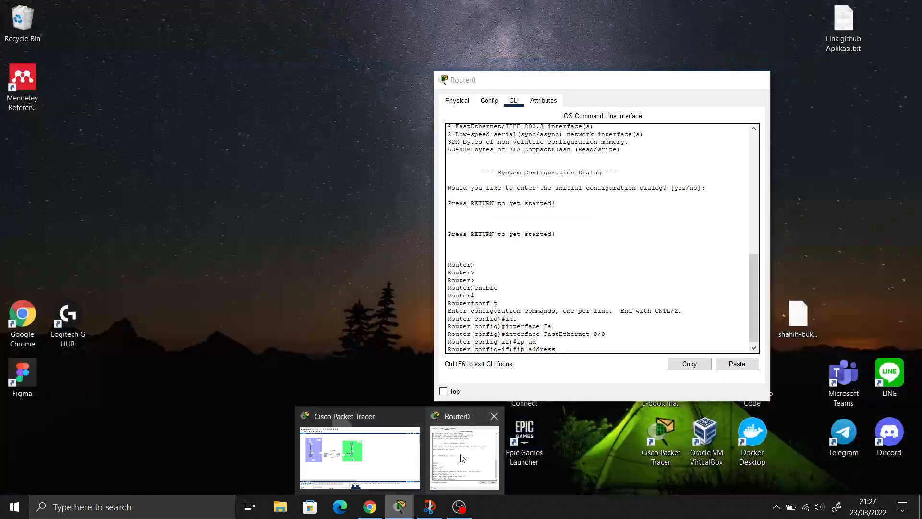
{"action": "left_click", "coordinate": [464, 458]}
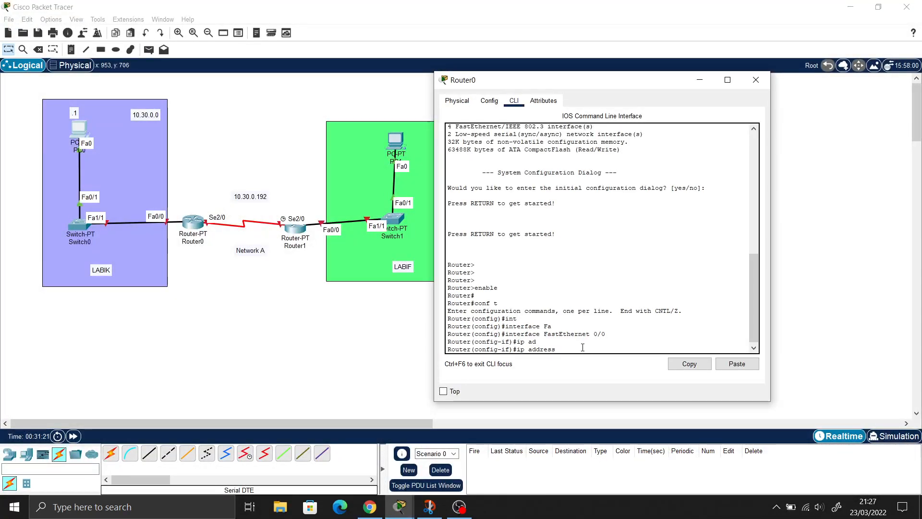
Step: Try to assign 10.30.0.126 to Router0's FastEthernet 0/0 without a mask, checking the address against the Google Slides table
{"action": "type", "text": "10.30.0"}
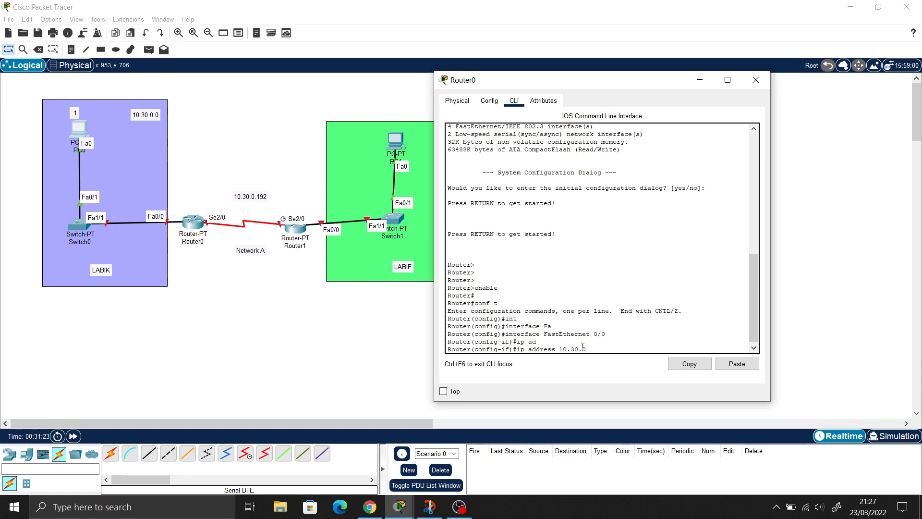
{"action": "left_click", "coordinate": [369, 506]}
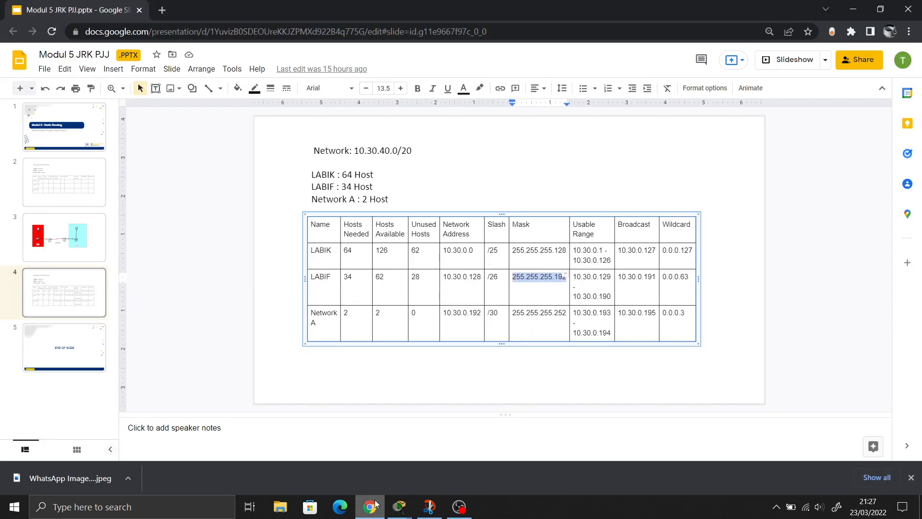
{"action": "left_click", "coordinate": [369, 507]}
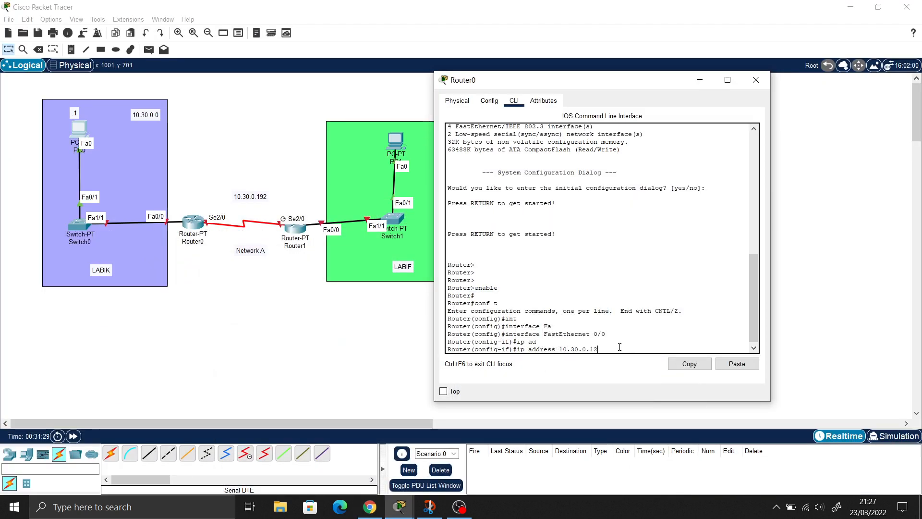
{"action": "key", "text": "Return"}
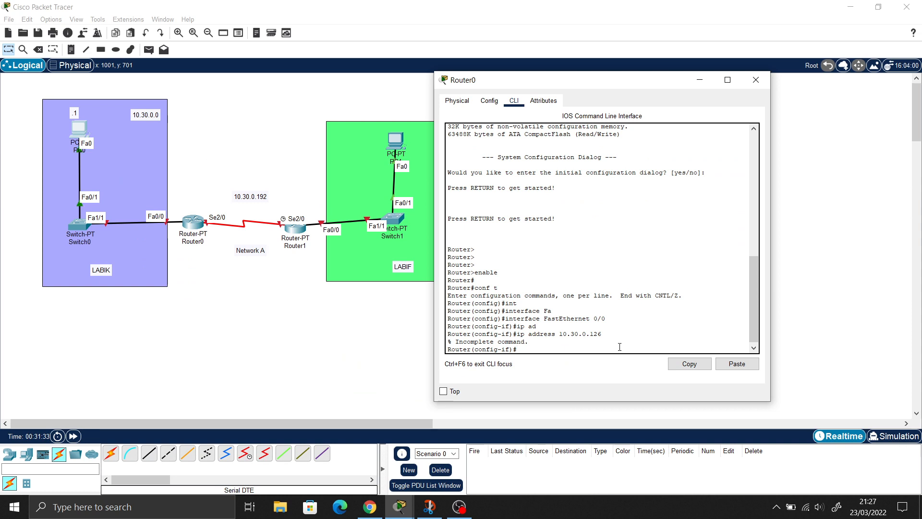
Step: Assign 10.30.0.126 to Router0's FastEthernet 0/0 with the LABIK mask from Google Slides, 255.255.255.128
{"action": "key", "text": "Up"}
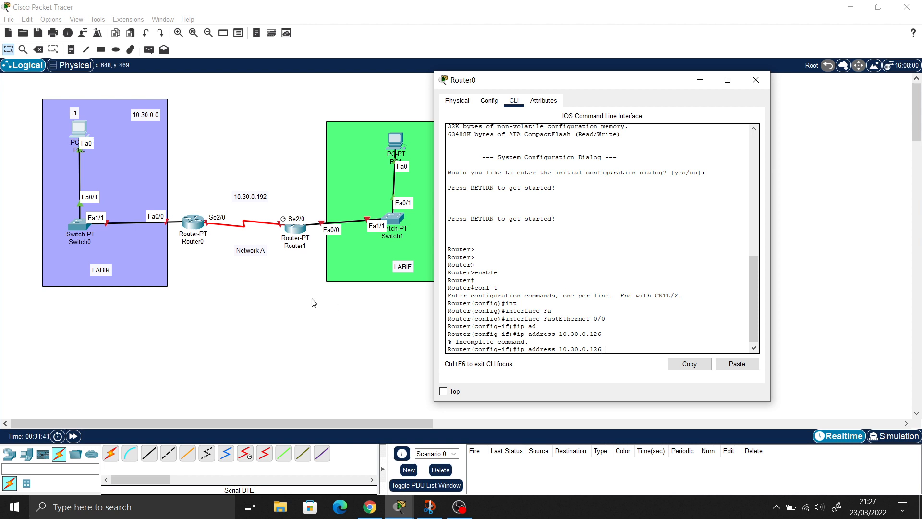
{"action": "left_click", "coordinate": [373, 510]}
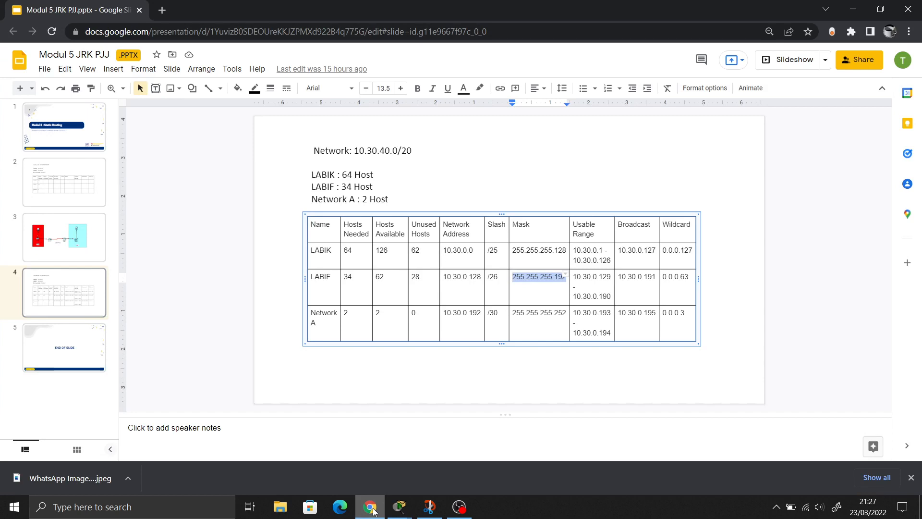
{"action": "left_click", "coordinate": [513, 254]}
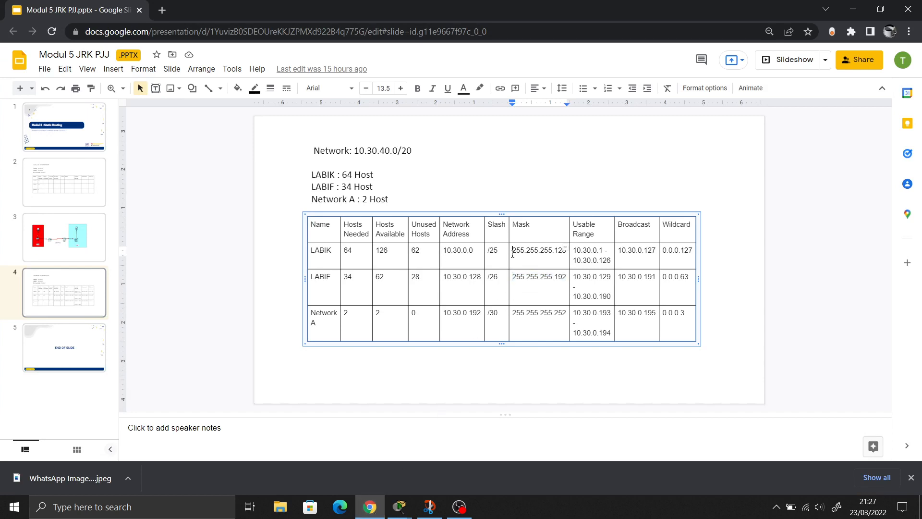
{"action": "left_click", "coordinate": [369, 507]}
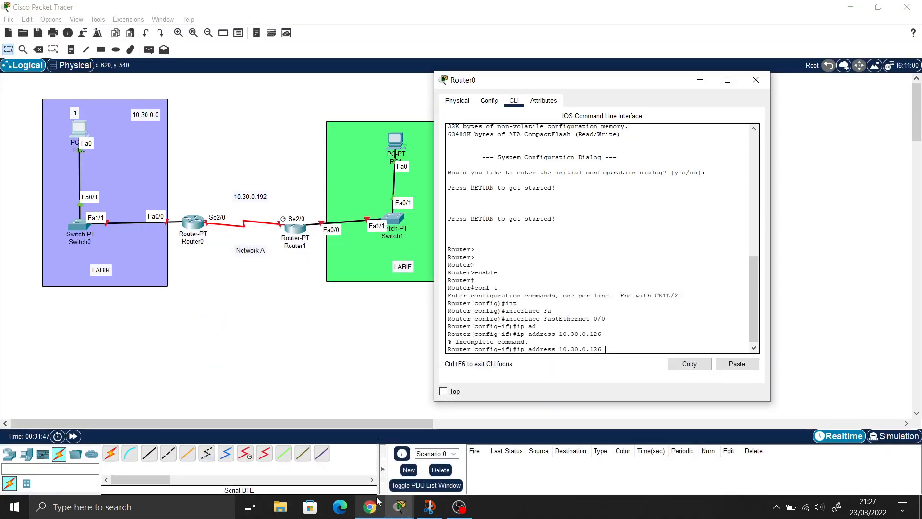
{"action": "type", "text": "255.25"}
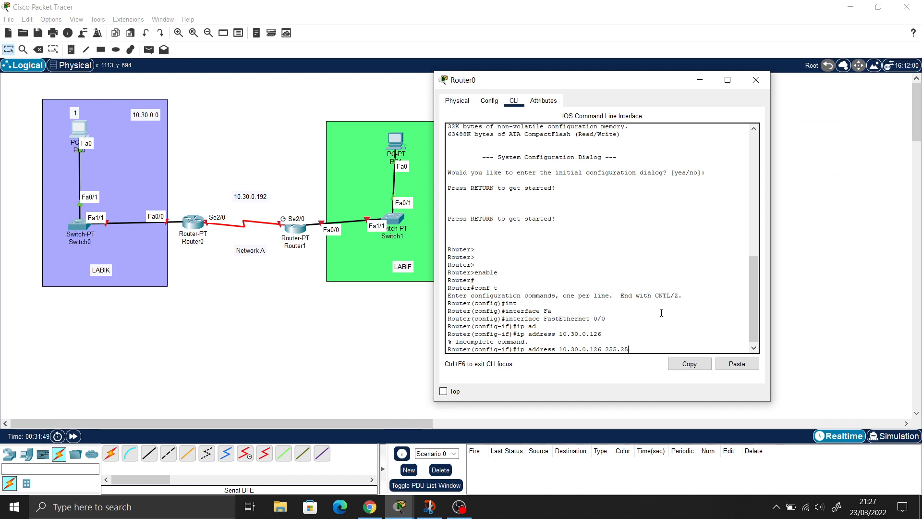
{"action": "type", "text": "5.255.255.128"}
{"action": "key", "text": "Return"}
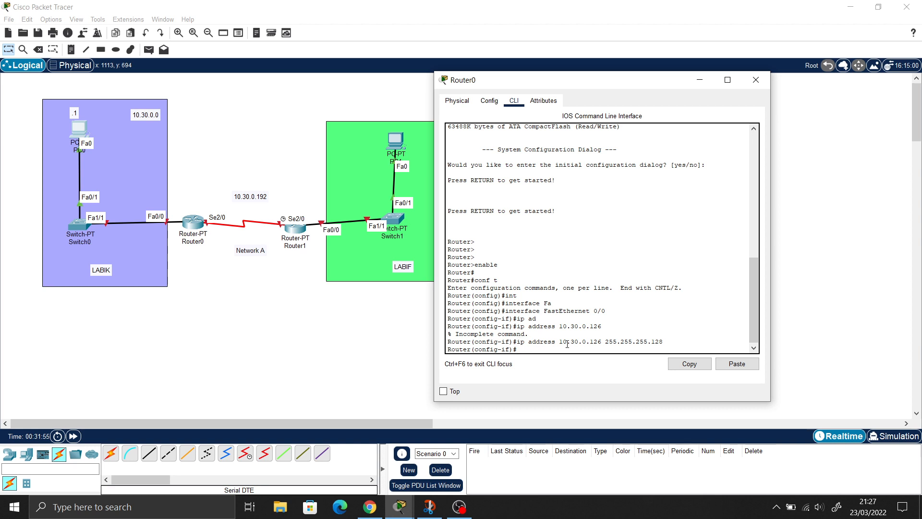
Step: Enable Router0's FastEthernet 0/0 interface with the no shutdown command
{"action": "left_click_drag", "start_coordinate": [559, 341], "coordinate": [593, 346]}
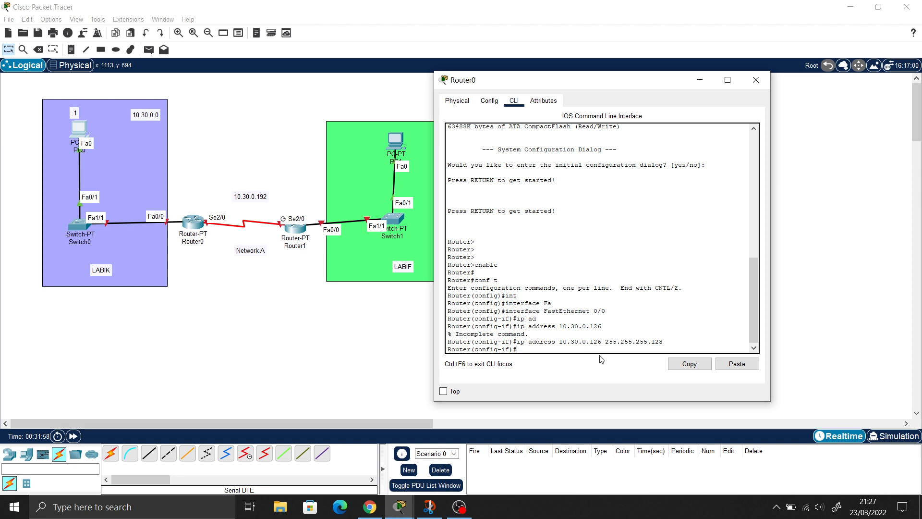
{"action": "type", "text": "no shur"}
{"action": "type", "text": "do"}
{"action": "key", "text": "BackSpace"}
{"action": "key", "text": "BackSpace"}
{"action": "key", "text": "BackSpace"}
{"action": "type", "text": "t"}
{"action": "key", "text": "Tab"}
{"action": "key", "text": "Return"}
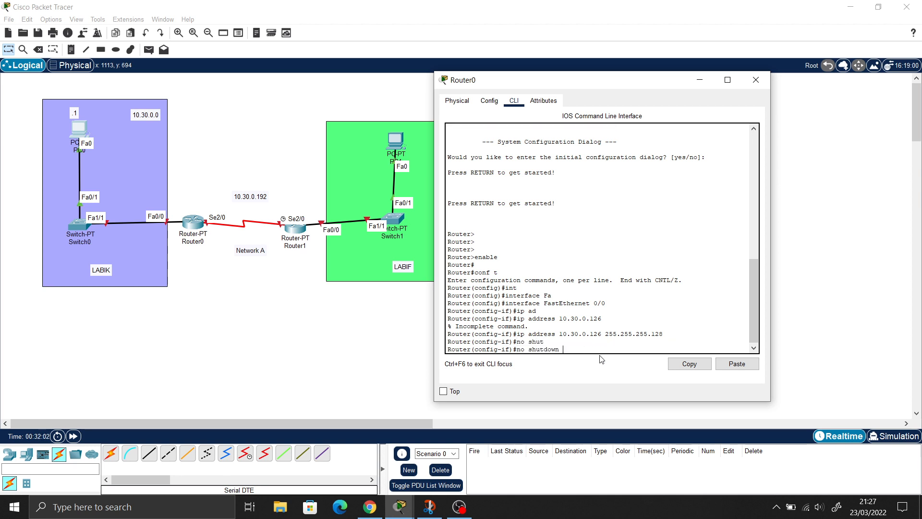
{"action": "key", "text": "Return"}
{"action": "key", "text": "Return"}
{"action": "key", "text": "Return"}
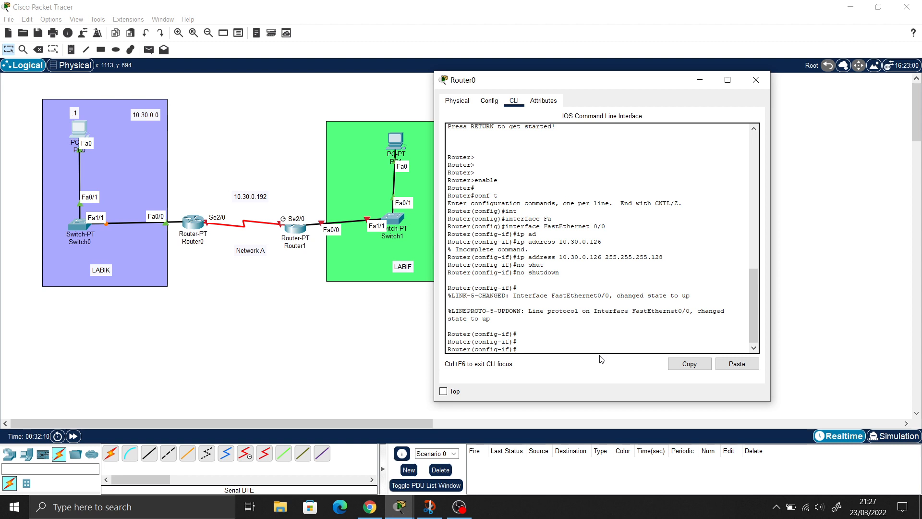
Step: Exit FastEthernet 0/0 configuration on Router0 and enter interface configuration mode for Serial 2/0
{"action": "type", "text": "it"}
{"action": "key", "text": "Return"}
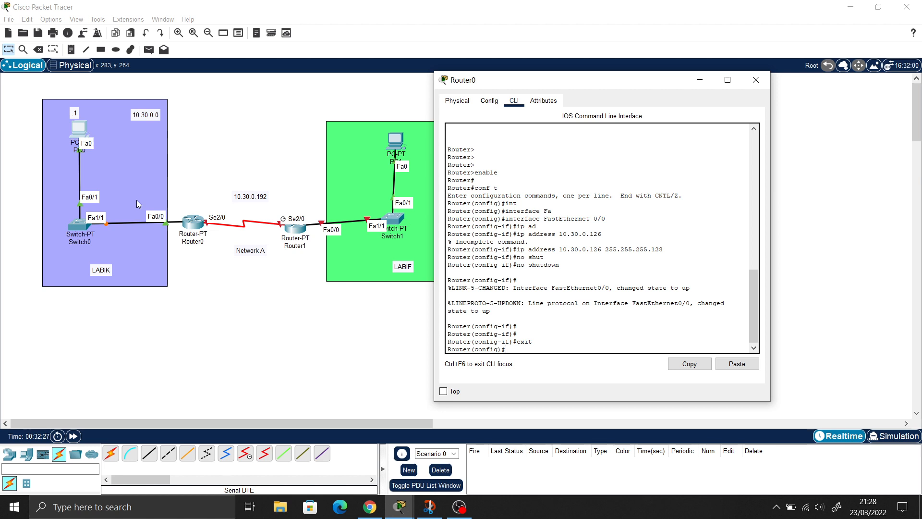
{"action": "type", "text": "te"}
{"action": "key", "text": "Tab"}
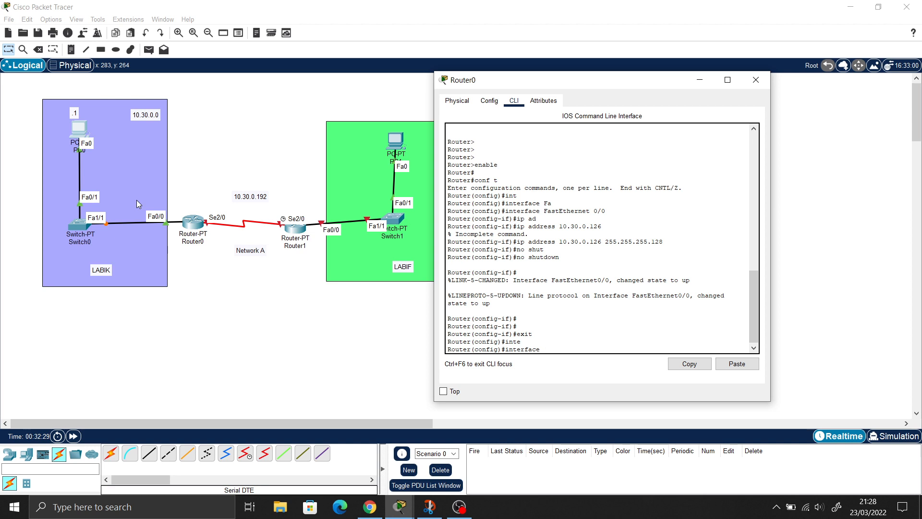
{"action": "type", "text": "S"}
{"action": "key", "text": "Tab"}
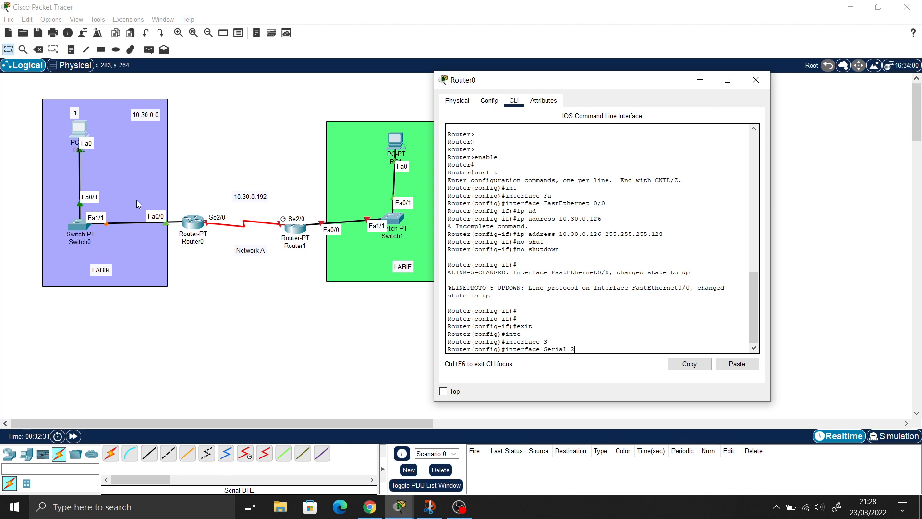
{"action": "type", "text": "2/0"}
{"action": "key", "text": "Return"}
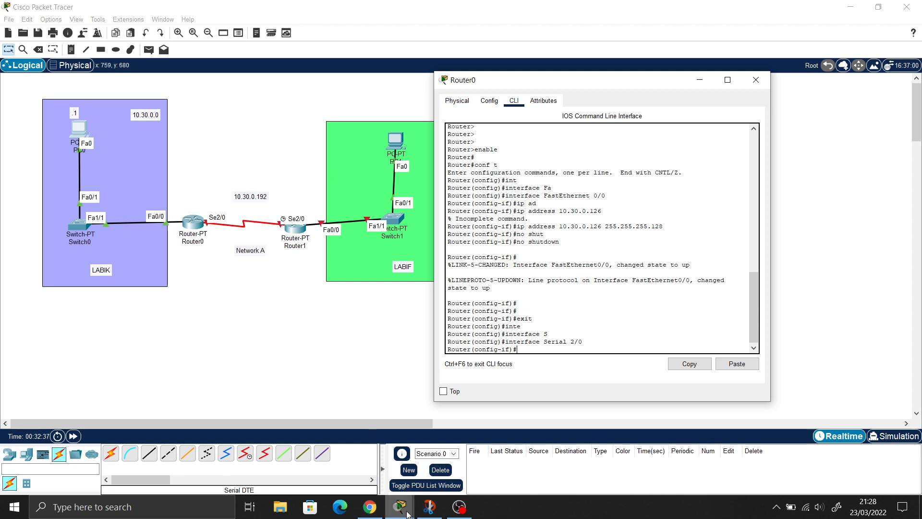
Step: Switch to Google Slides and copy the first usable Network A address, 10.30.0.193, from the subnet table
{"action": "left_click", "coordinate": [369, 506]}
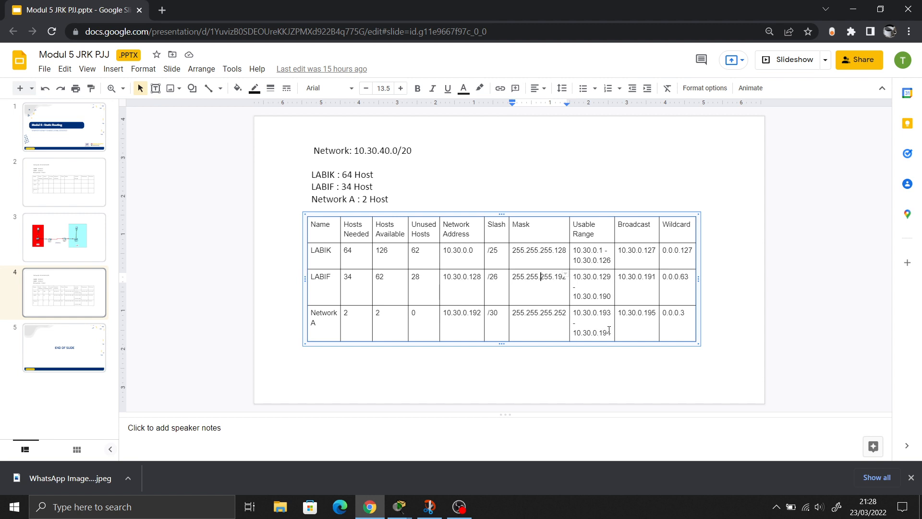
{"action": "left_click_drag", "start_coordinate": [574, 314], "coordinate": [611, 312]}
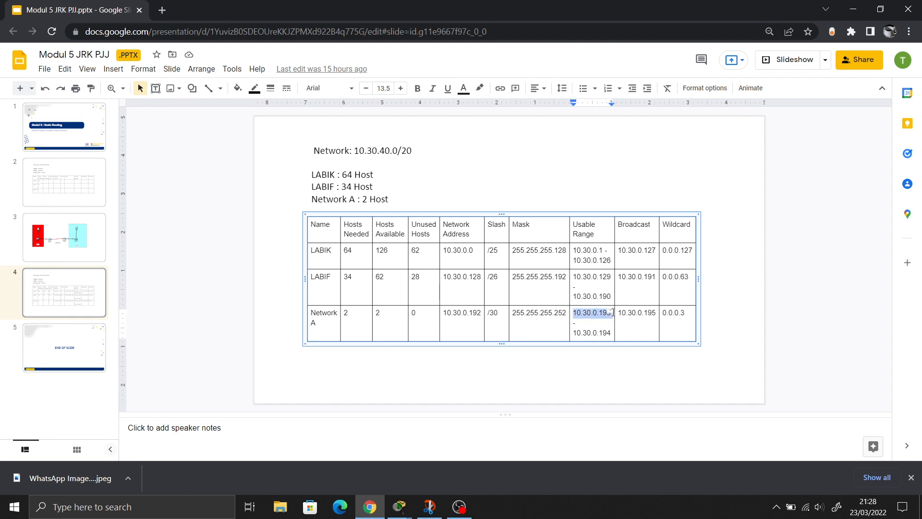
{"action": "left_click", "coordinate": [611, 312]}
{"action": "left_click", "coordinate": [603, 322]}
{"action": "left_click_drag", "start_coordinate": [574, 313], "coordinate": [599, 310]}
{"action": "key", "text": "ctrl+c"}
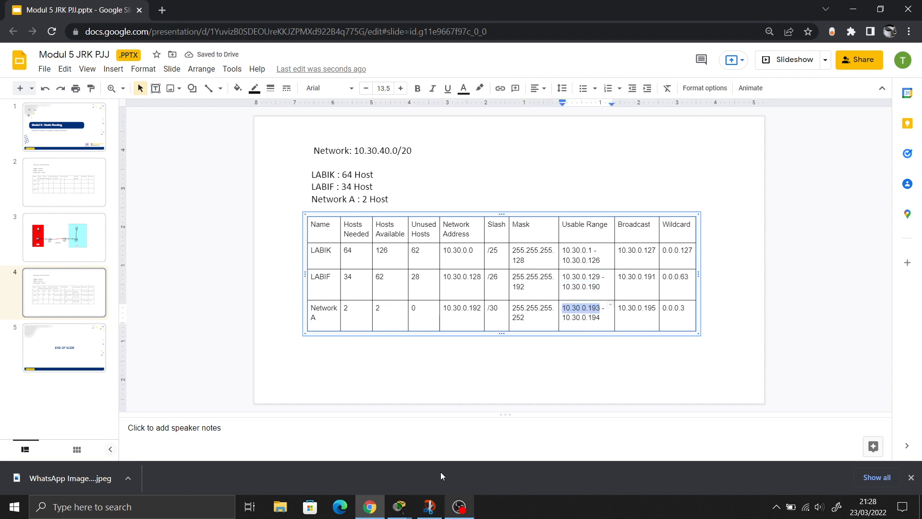
Step: Switch back to Router0's CLI and assign 10.30.0.193 with mask 255.255.255.252 to Serial 2/0
{"action": "mouse_move", "coordinate": [399, 506]}
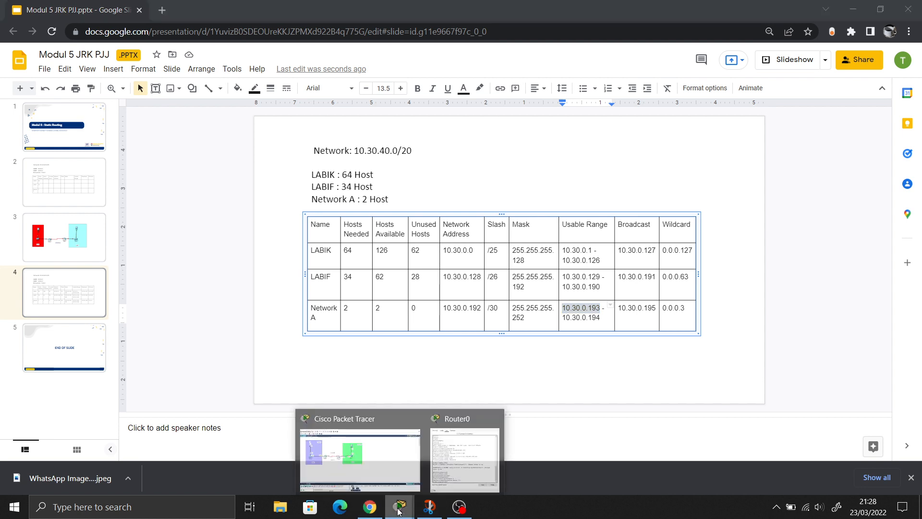
{"action": "left_click", "coordinate": [465, 384]}
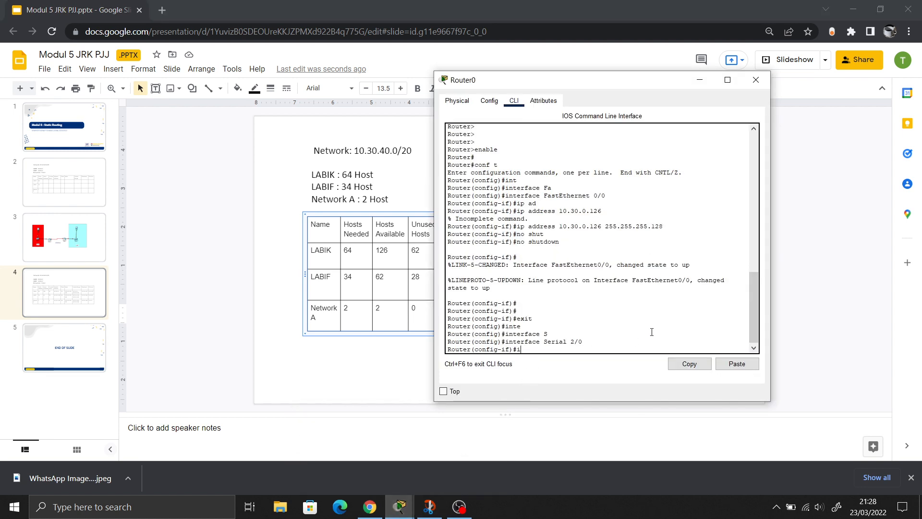
{"action": "type", "text": "ress"}
{"action": "left_click_drag", "start_coordinate": [494, 80], "coordinate": [180, 76]}
{"action": "right_click", "coordinate": [257, 339]}
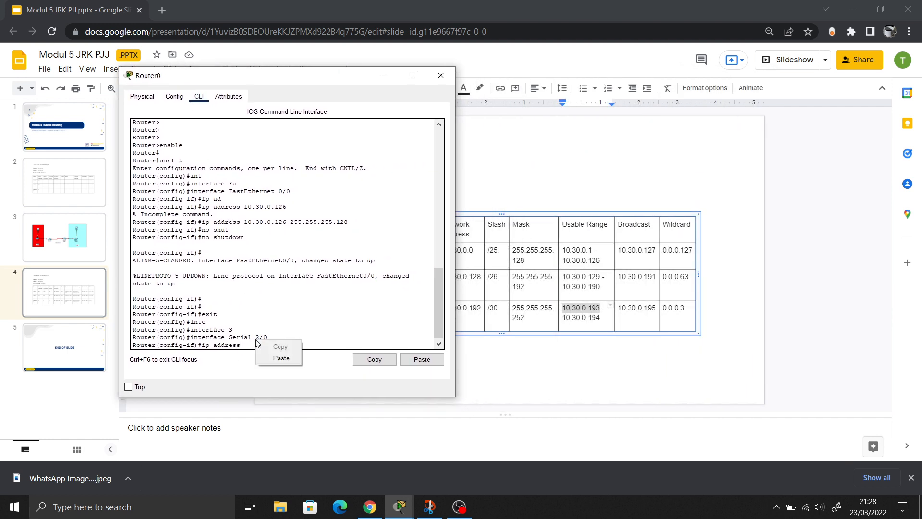
{"action": "left_click", "coordinate": [271, 359]}
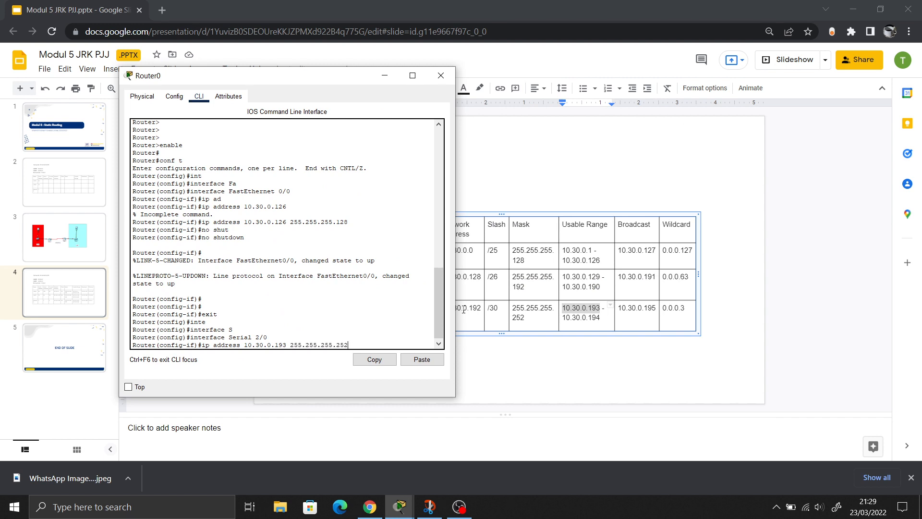
{"action": "key", "text": "Return"}
Step: Enable Router0's Serial 2/0 interface with the no shutdown command
{"action": "type", "text": "no sh"}
{"action": "key", "text": "Tab"}
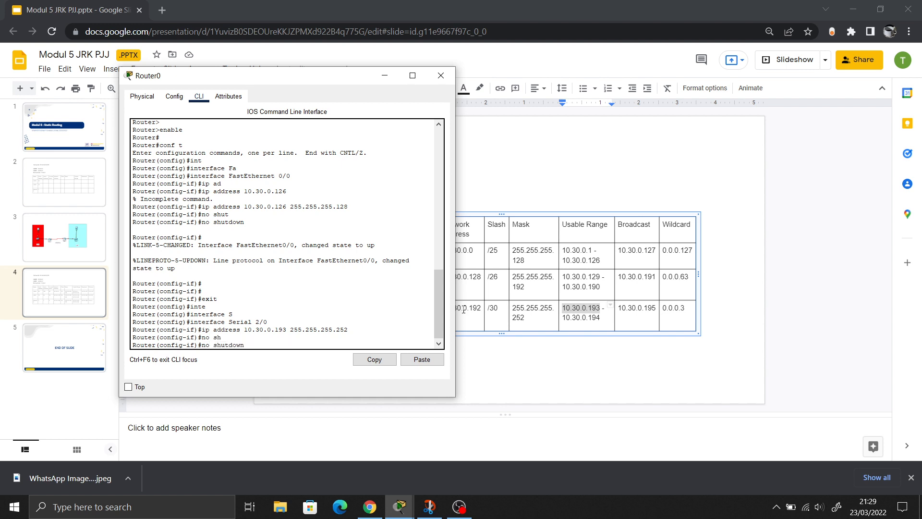
{"action": "key", "text": "Return"}
{"action": "key", "text": "Return"}
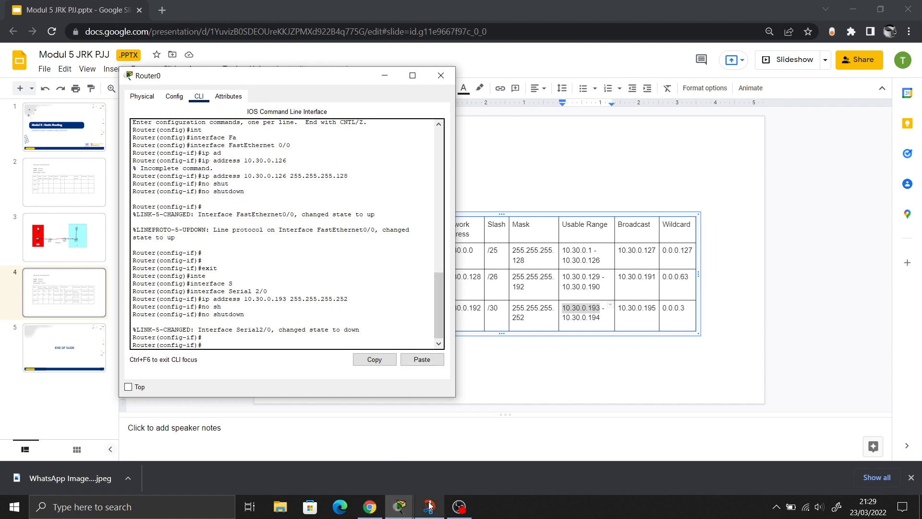
Step: Bring up the Packet Tracer topology behind Router0's CLI and exit Serial 2/0 interface configuration to global configuration mode
{"action": "left_click", "coordinate": [398, 502]}
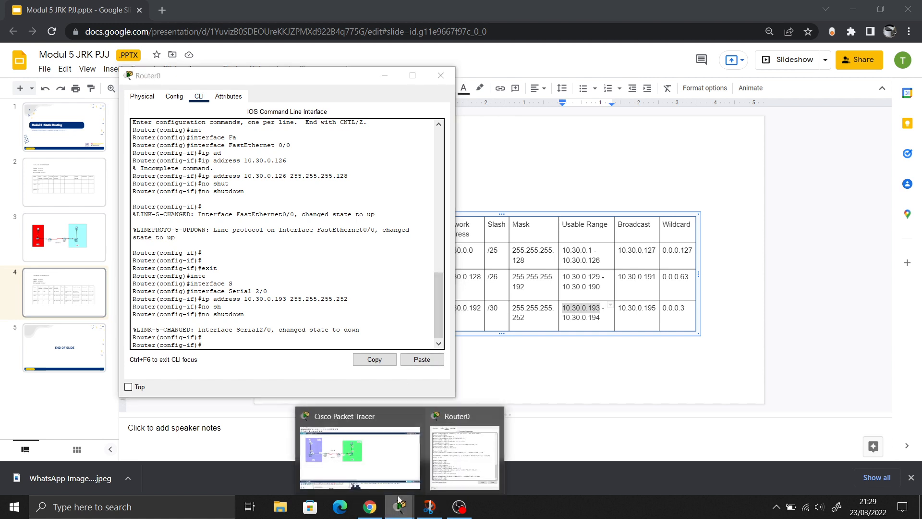
{"action": "left_click", "coordinate": [360, 456]}
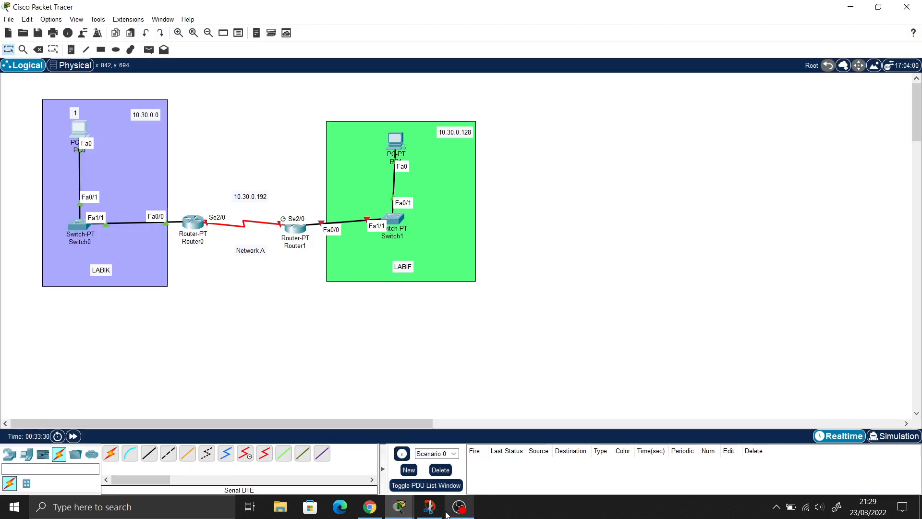
{"action": "mouse_move", "coordinate": [405, 511]}
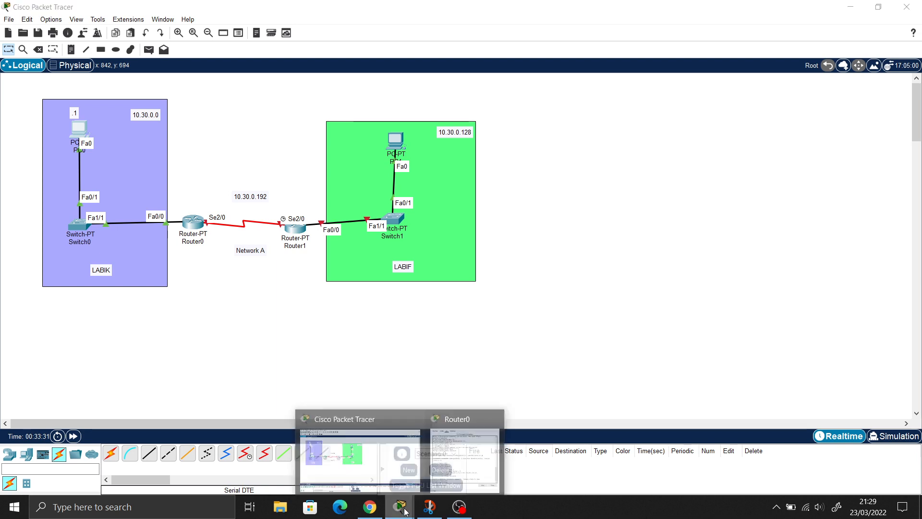
{"action": "left_click", "coordinate": [461, 459]}
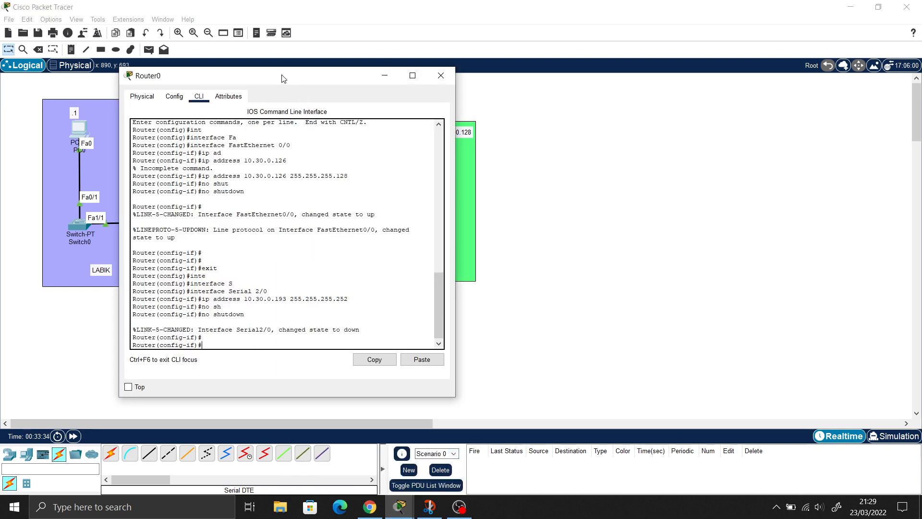
{"action": "left_click_drag", "start_coordinate": [283, 79], "coordinate": [512, 81]}
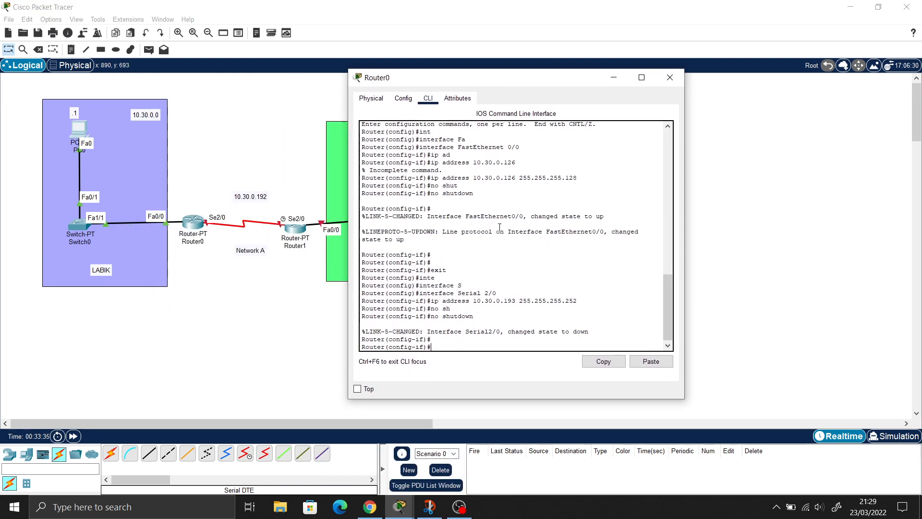
{"action": "left_click", "coordinate": [545, 340]}
{"action": "type", "text": "exit"}
{"action": "key", "text": "Return"}
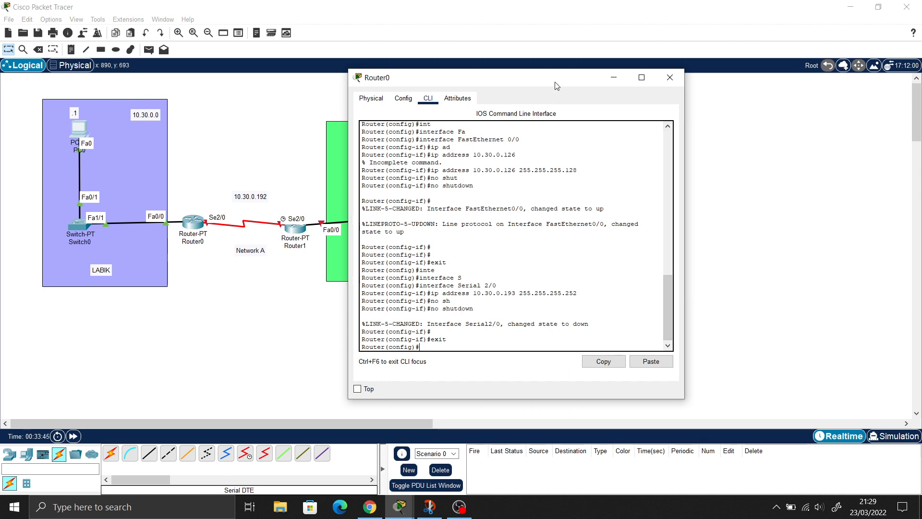
{"action": "left_click_drag", "start_coordinate": [553, 80], "coordinate": [597, 74]}
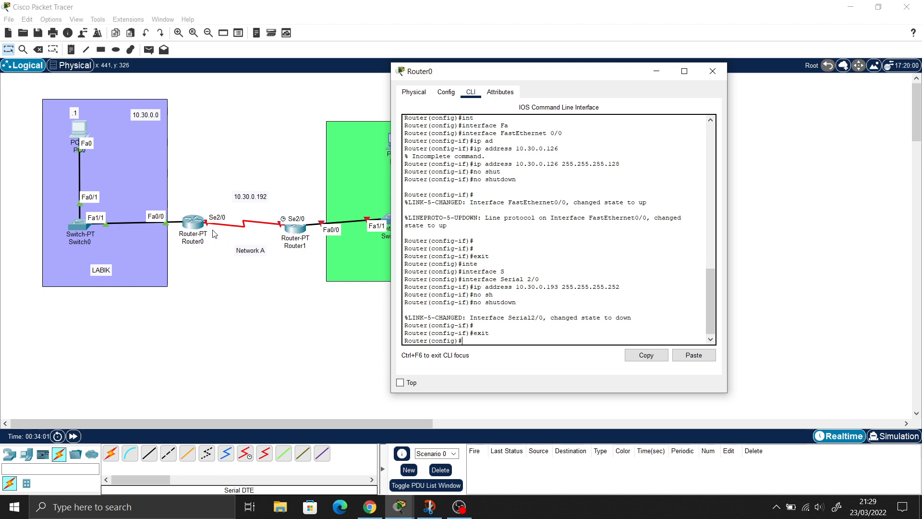
Step: Return to Router0's CLI and re-enter interface configuration mode for Serial 2/0
{"action": "left_click_drag", "start_coordinate": [201, 234], "coordinate": [203, 230]}
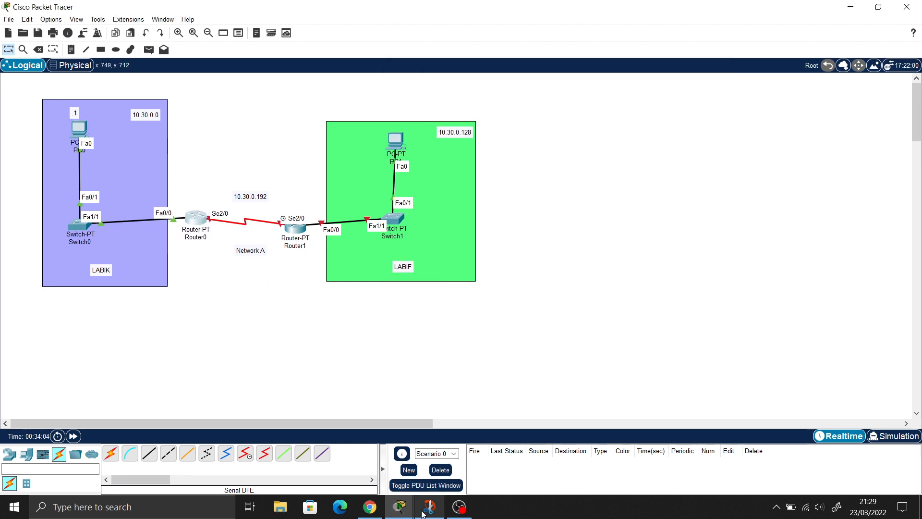
{"action": "mouse_move", "coordinate": [403, 508]}
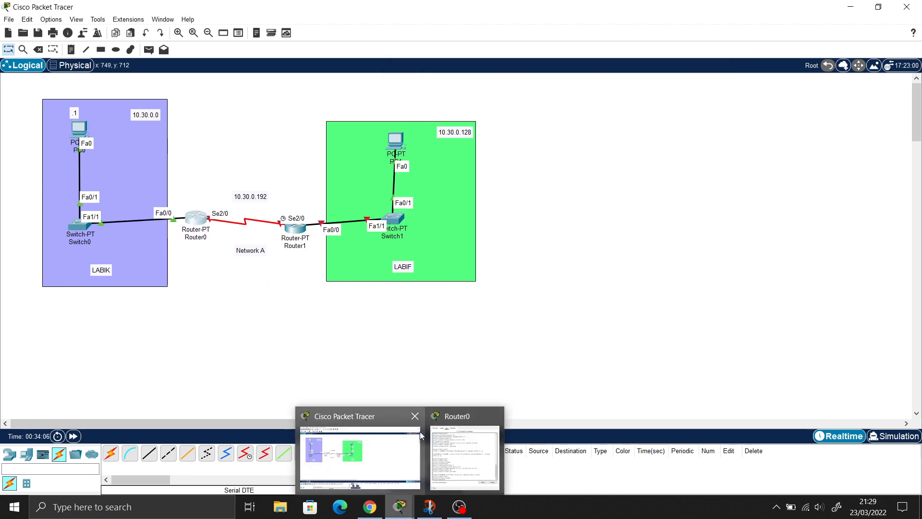
{"action": "left_click", "coordinate": [459, 432]}
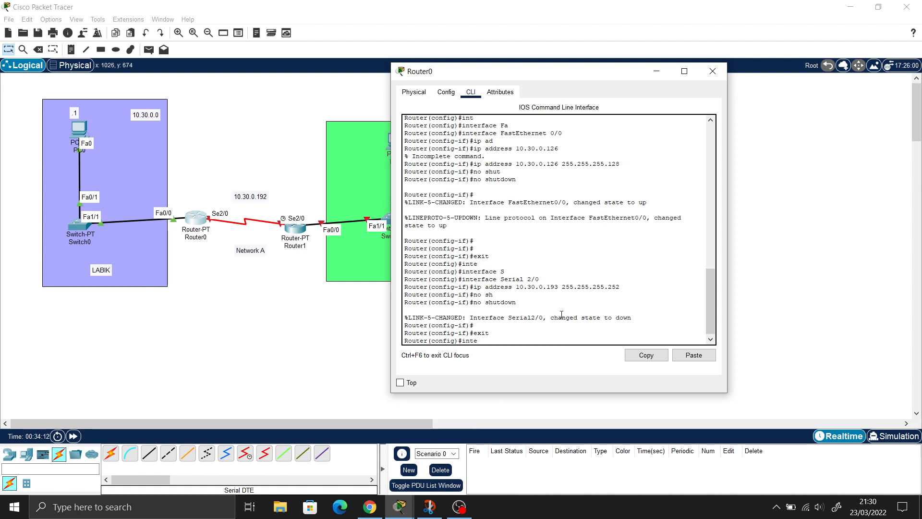
{"action": "key", "text": "Tab"}
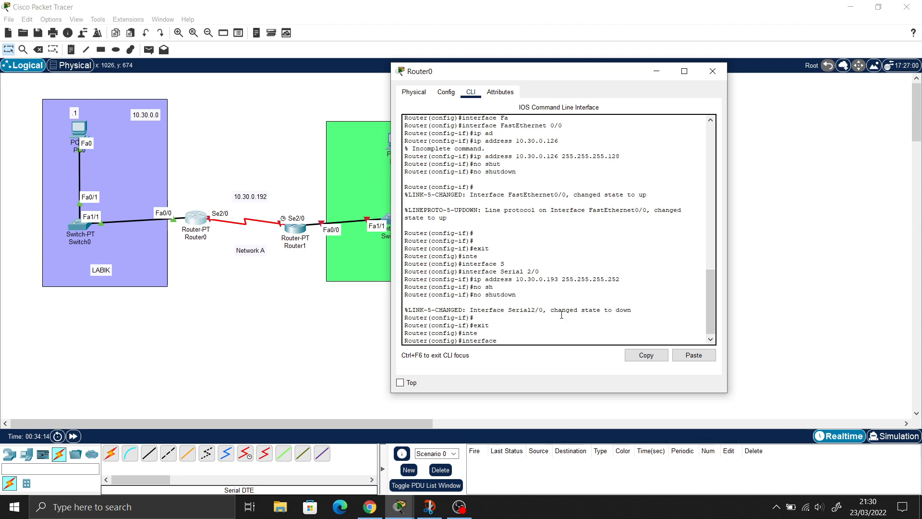
{"action": "type", "text": "S"}
{"action": "key", "text": "Tab"}
{"action": "type", "text": "2/0"}
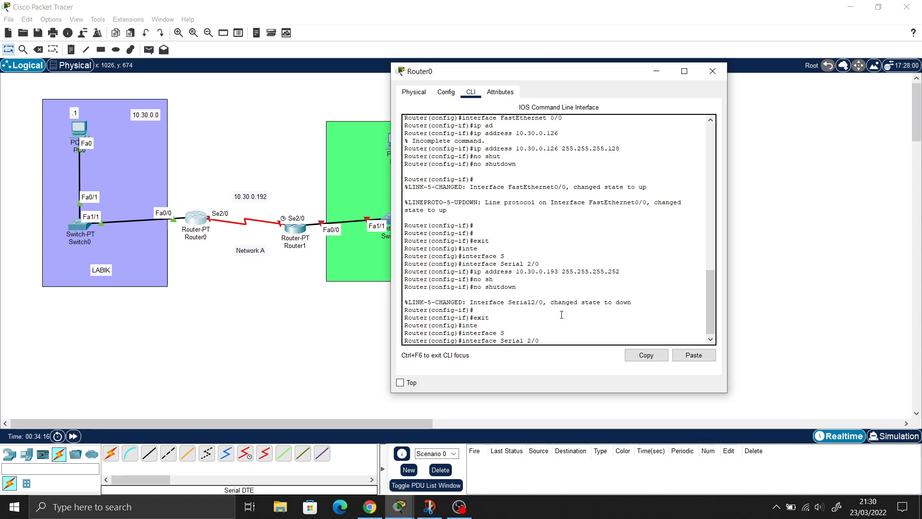
{"action": "key", "text": "Return"}
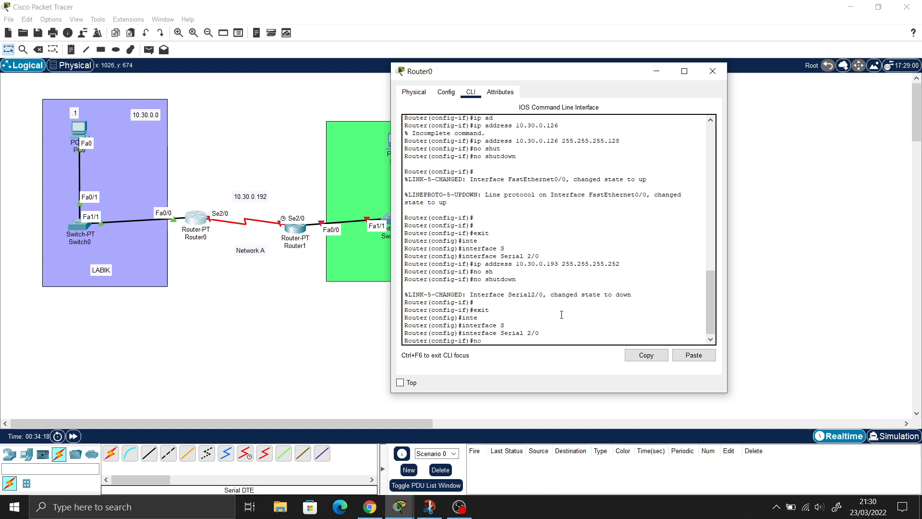
Step: Run the no shutdown command twice more on Router0's Serial 2/0 interface
{"action": "type", "text": "no shutdown"}
{"action": "key", "text": "Return"}
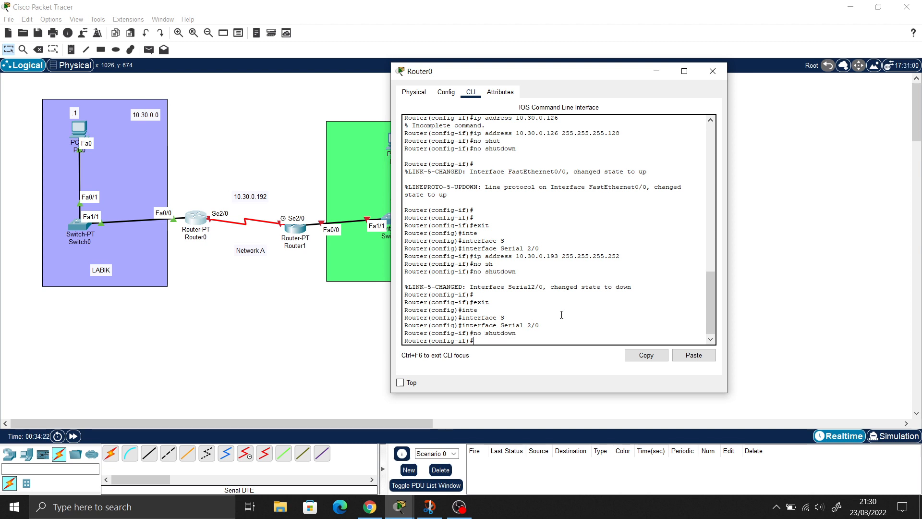
{"action": "type", "text": "no shu"}
{"action": "key", "text": "Tab"}
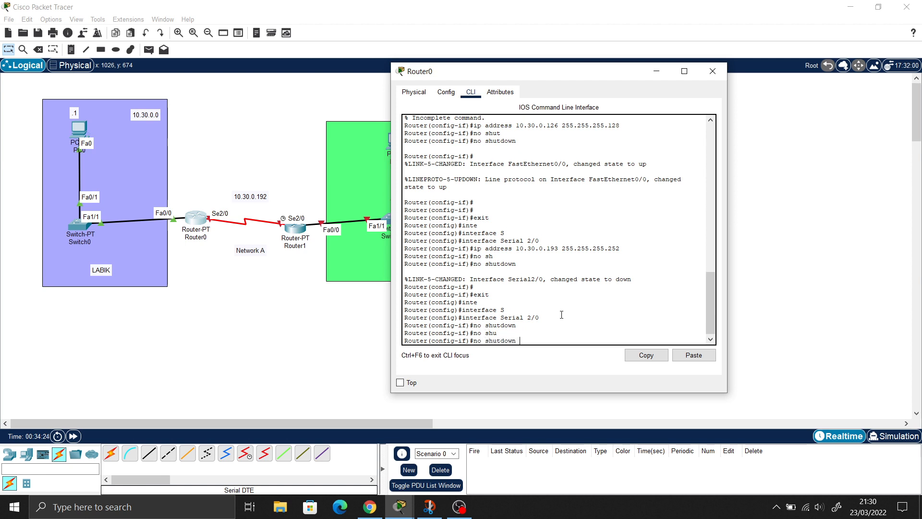
{"action": "key", "text": "Return"}
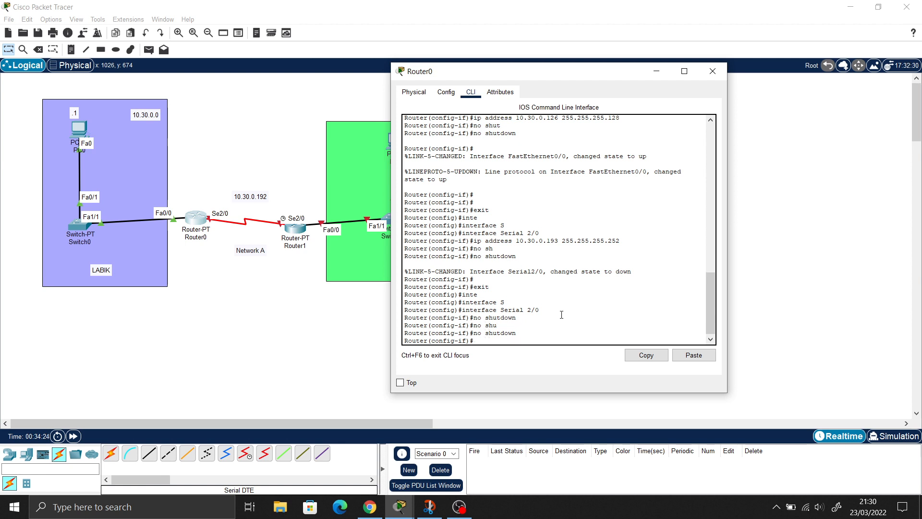
Step: Check the port status, IPv4 address and subnet mask in Router0's Serial2/0 settings and close the router's window
{"action": "left_click", "coordinate": [446, 92]}
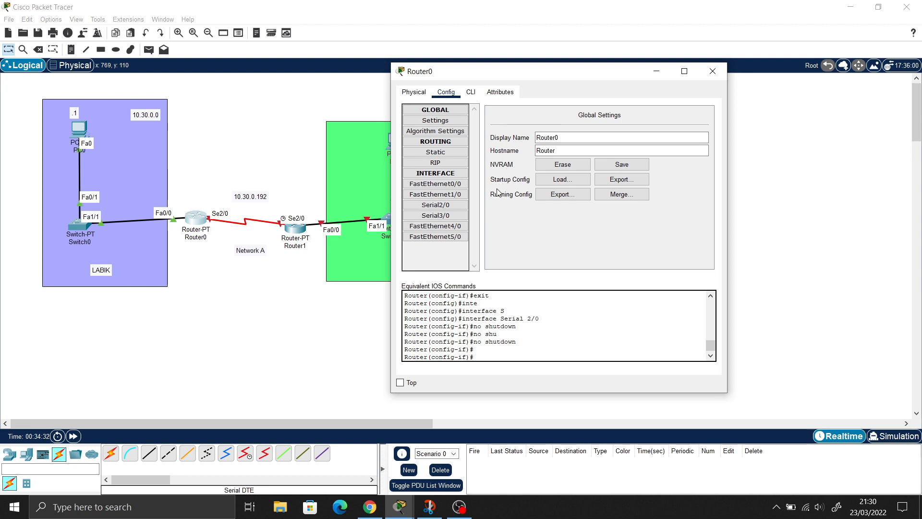
{"action": "left_click", "coordinate": [456, 210]}
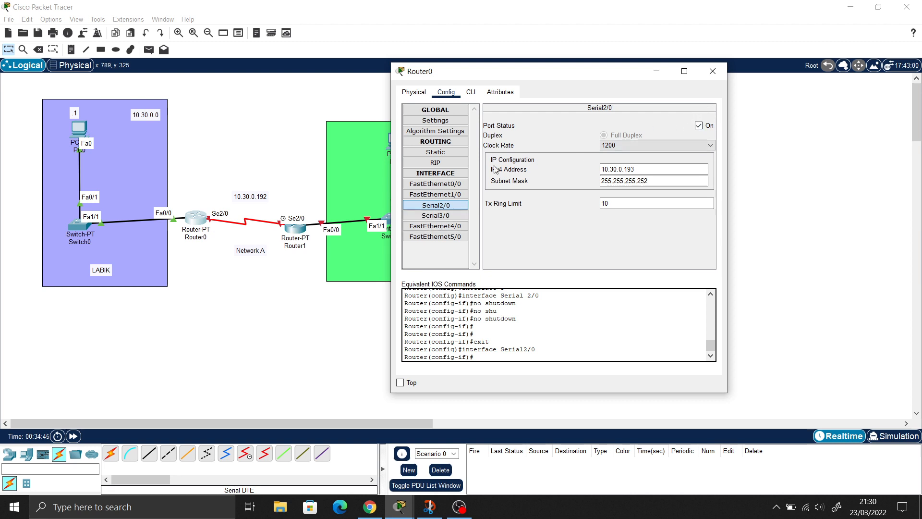
{"action": "left_click", "coordinate": [459, 216]}
{"action": "left_click", "coordinate": [435, 205]}
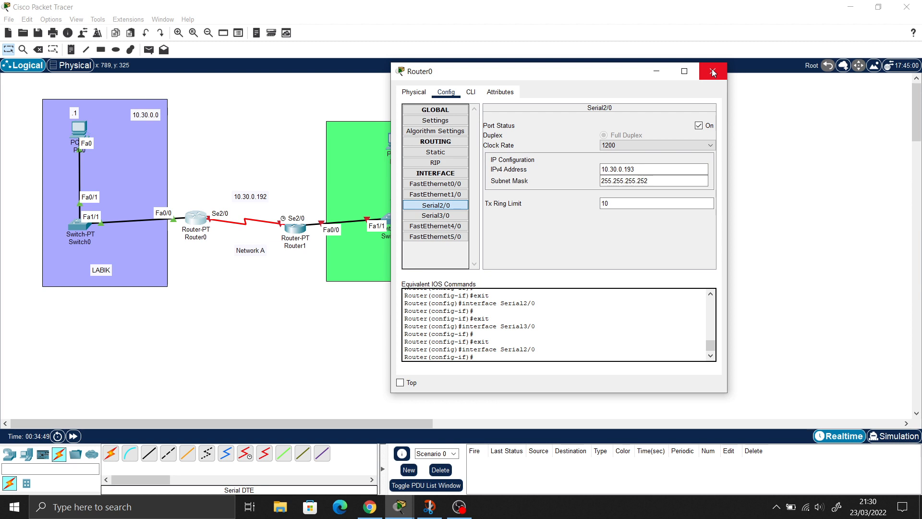
{"action": "left_click_drag", "start_coordinate": [642, 169], "coordinate": [583, 168]}
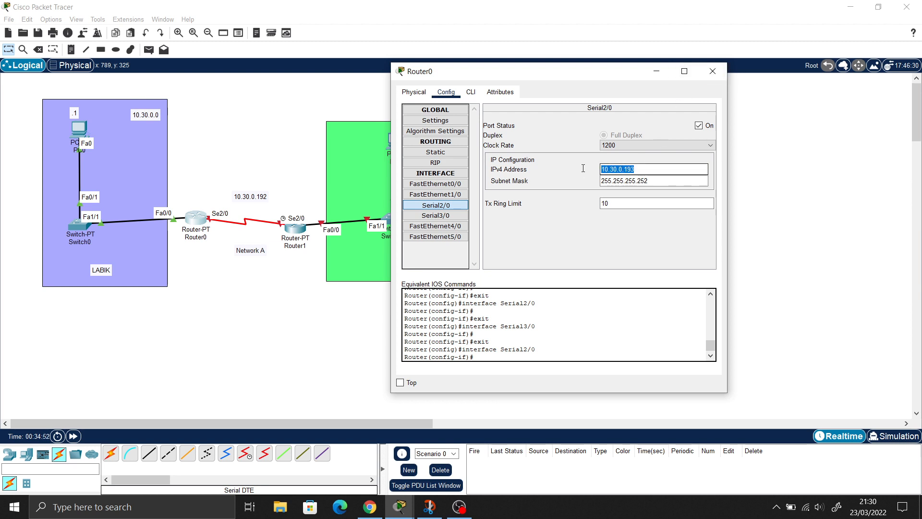
{"action": "left_click", "coordinate": [713, 72]}
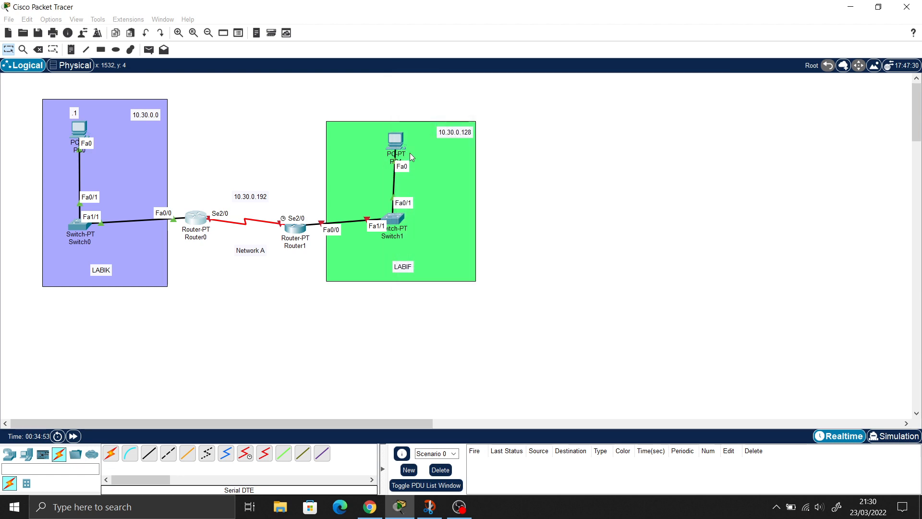
Step: Open Router1's CLI, answer no to the initial configuration dialog and reach the user EXEC prompt
{"action": "left_click", "coordinate": [297, 237]}
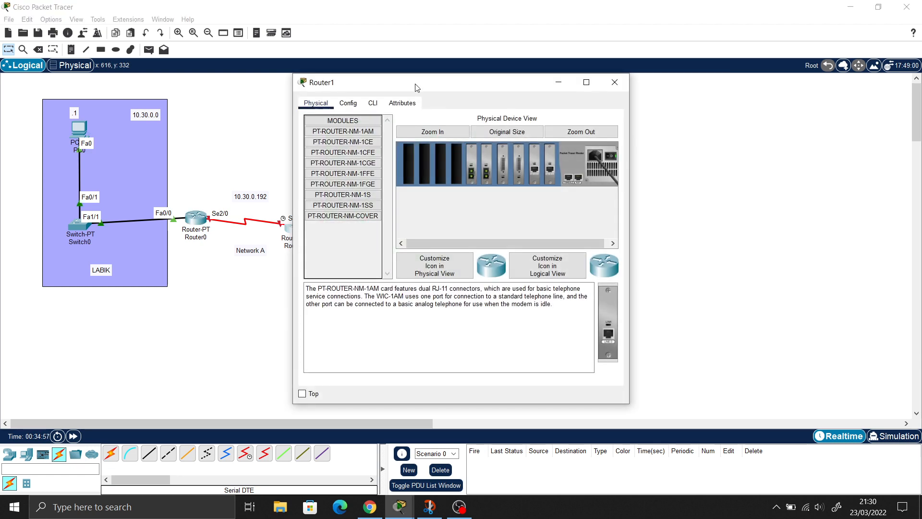
{"action": "left_click_drag", "start_coordinate": [419, 89], "coordinate": [626, 75]}
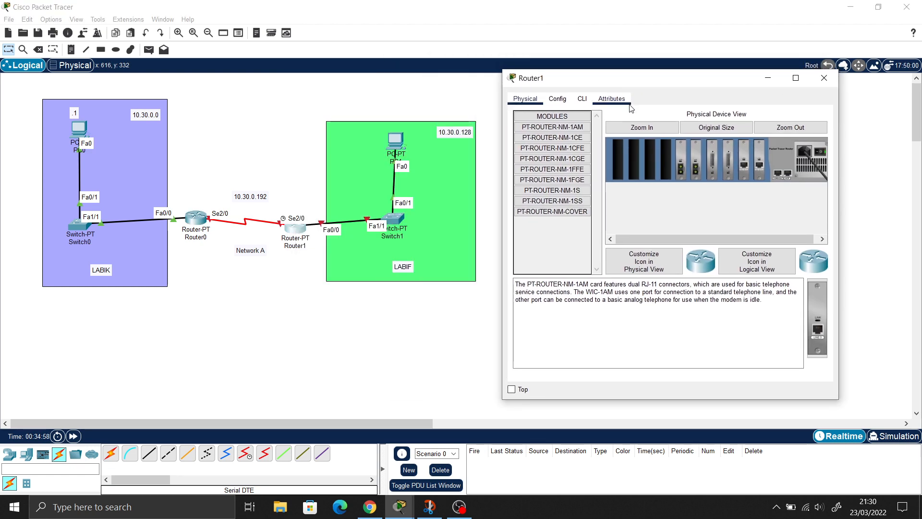
{"action": "left_click", "coordinate": [581, 97]}
{"action": "key", "text": "Return"}
{"action": "key", "text": "Return"}
{"action": "key", "text": "Return"}
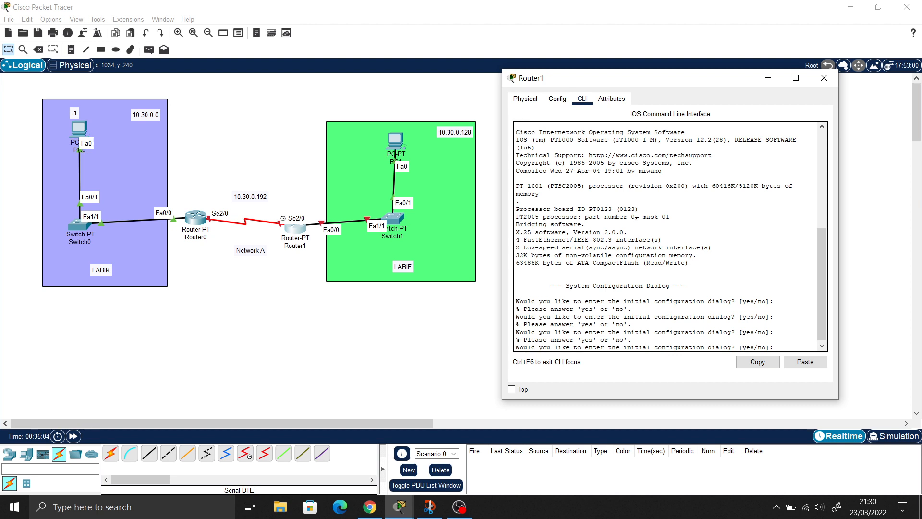
{"action": "type", "text": "no"}
{"action": "key", "text": "Return"}
{"action": "key", "text": "Return"}
{"action": "key", "text": "Return"}
{"action": "key", "text": "Return"}
{"action": "key", "text": "Return"}
{"action": "key", "text": "Return"}
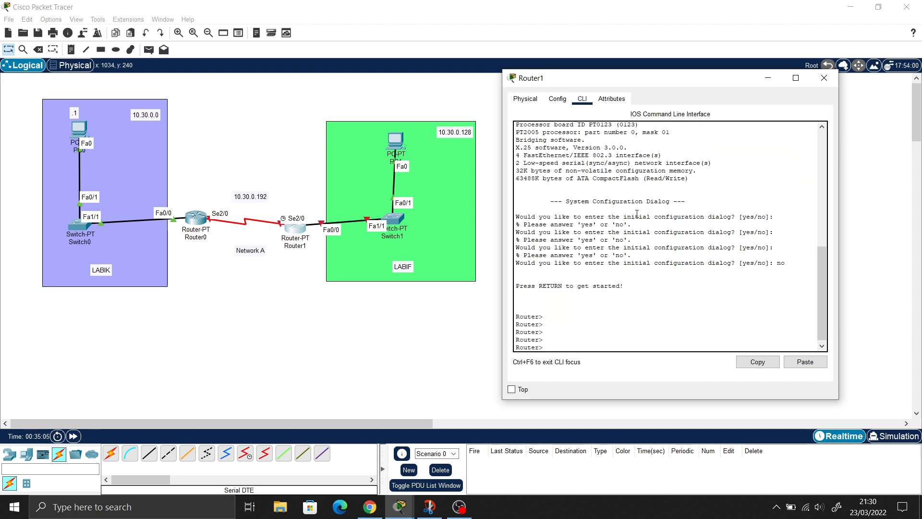
Step: Enable privileged mode on Router1 and enter global configuration mode with conf t
{"action": "key", "text": "Return"}
{"action": "type", "text": "co"}
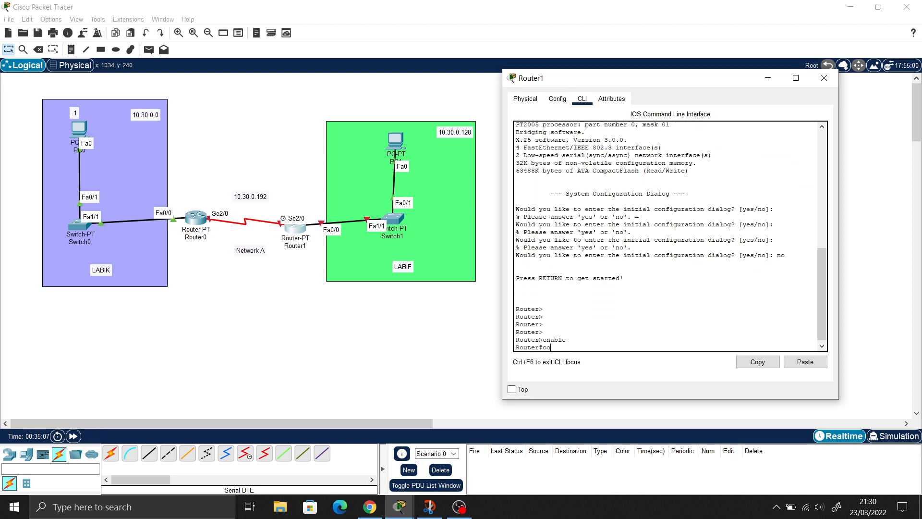
{"action": "type", "text": "nf t"}
{"action": "key", "text": "Return"}
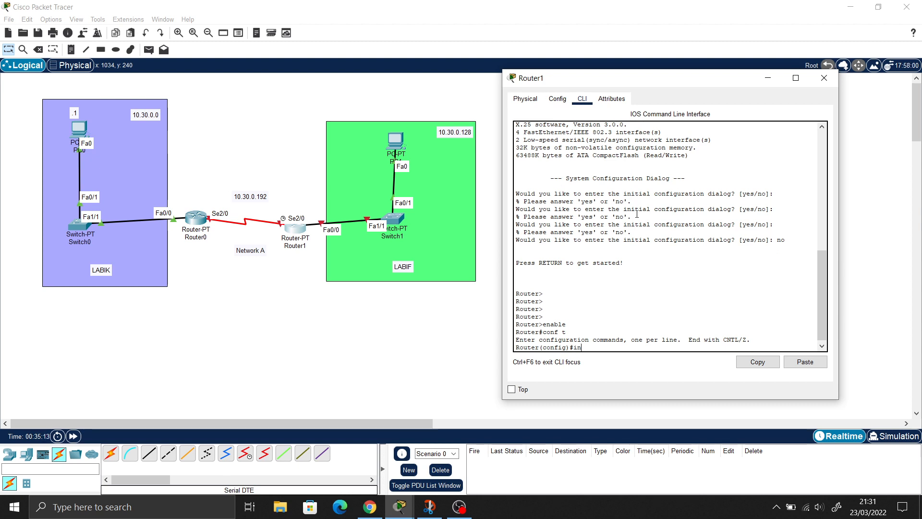
Step: Enter interface configuration mode for FastEthernet 0/0 on Router1
{"action": "key", "text": "Tab"}
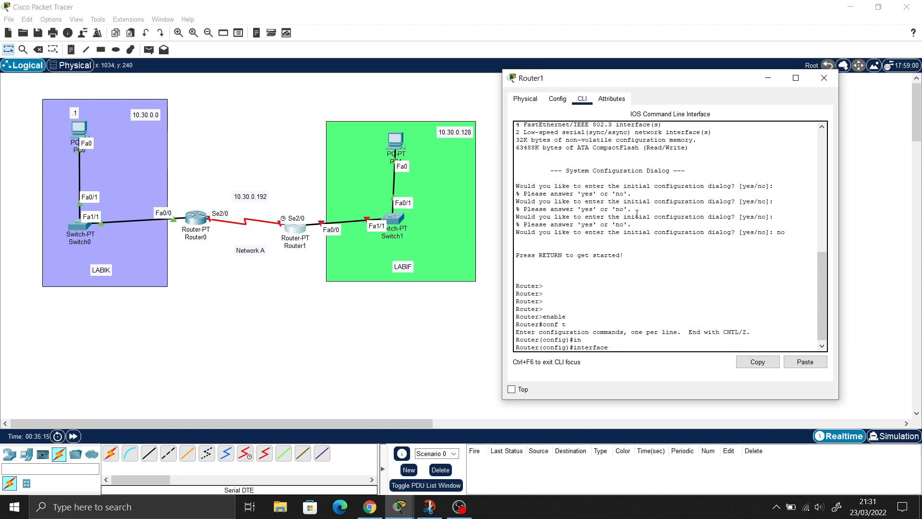
{"action": "type", "text": "F"}
{"action": "key", "text": "Tab"}
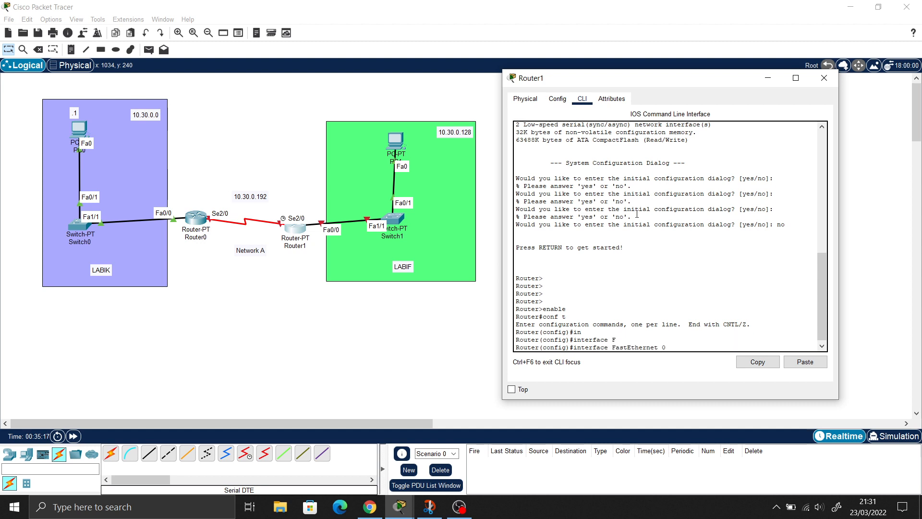
{"action": "key", "text": "Return"}
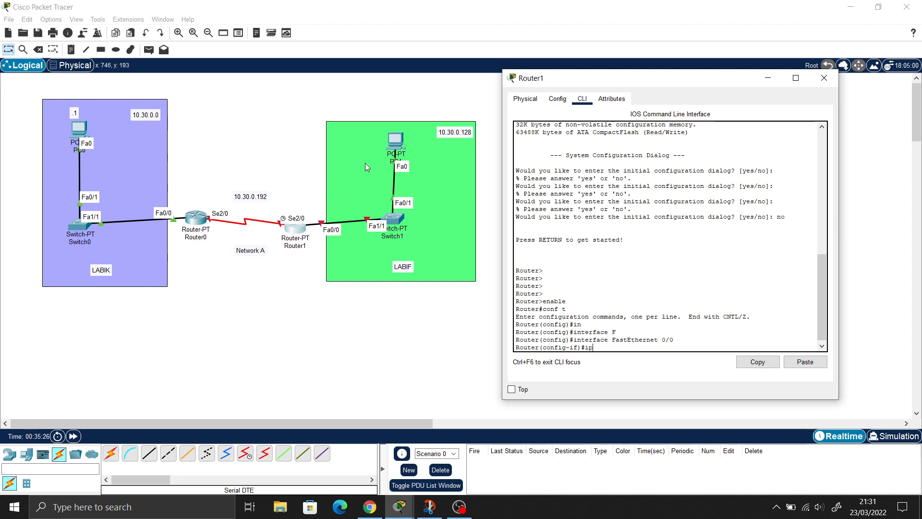
Step: Check the IPv4 default gateway in PC1's global settings and close its window
{"action": "left_click", "coordinate": [403, 154]}
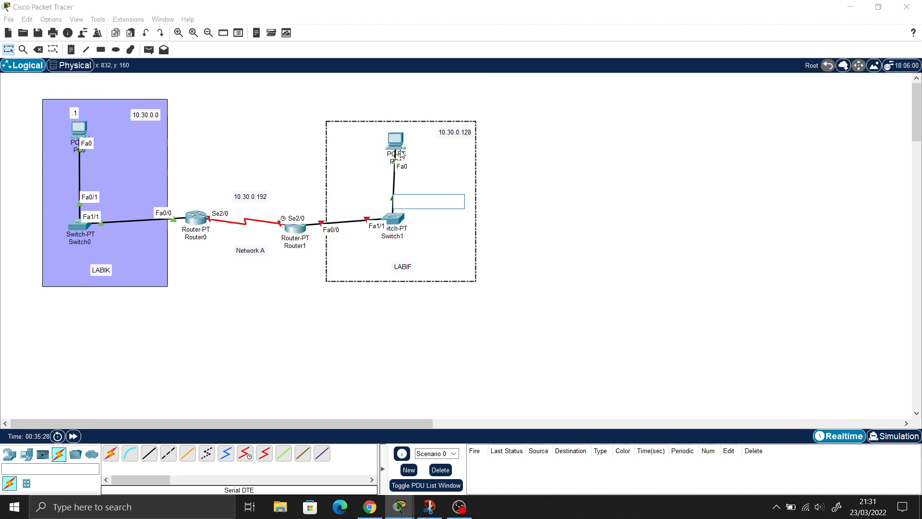
{"action": "left_click", "coordinate": [396, 140]}
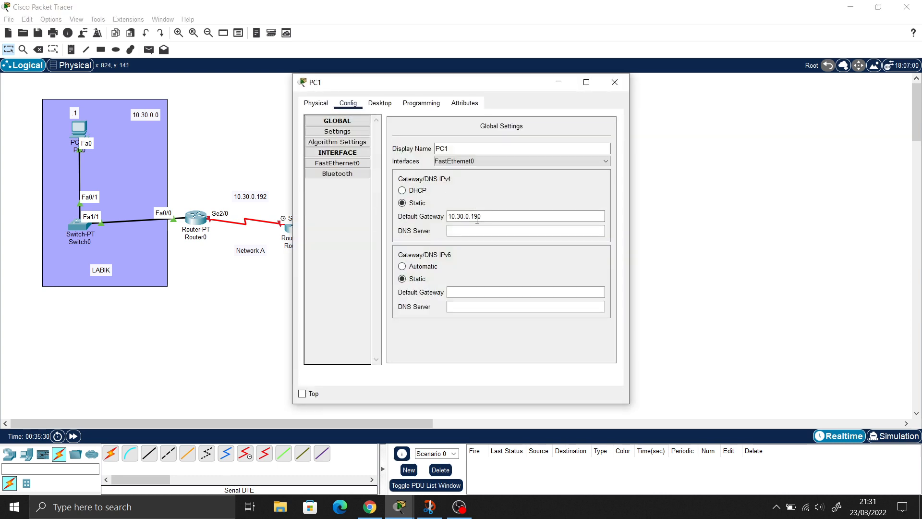
{"action": "left_click_drag", "start_coordinate": [481, 216], "coordinate": [426, 204]}
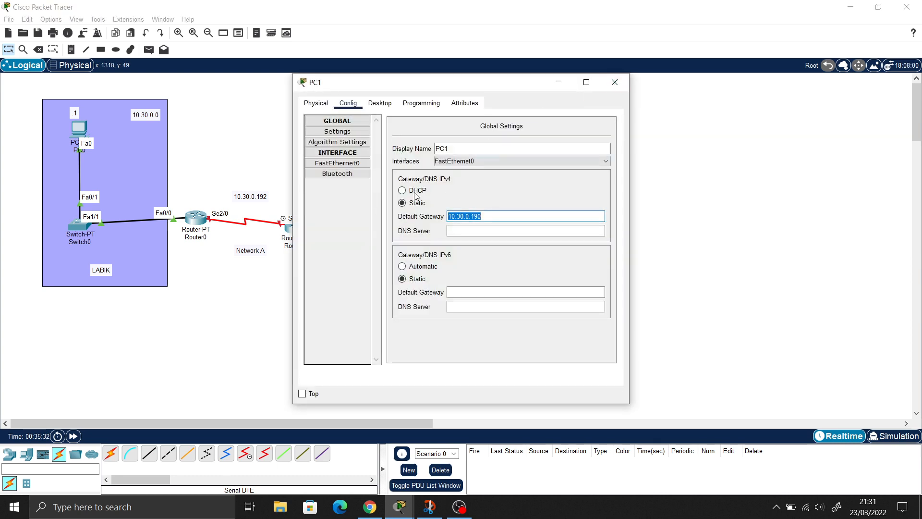
{"action": "left_click", "coordinate": [614, 82]}
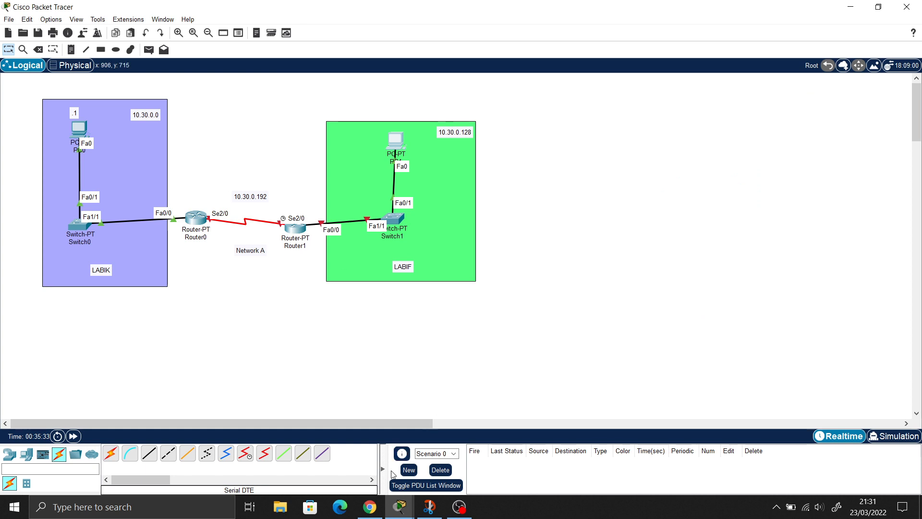
Step: Consult the subnet table in Google Slides and assign IP address 10.30.0.190 with mask 255.255.255.192 to Router1's FastEthernet 0/0
{"action": "mouse_move", "coordinate": [399, 506]}
{"action": "left_click", "coordinate": [437, 482]}
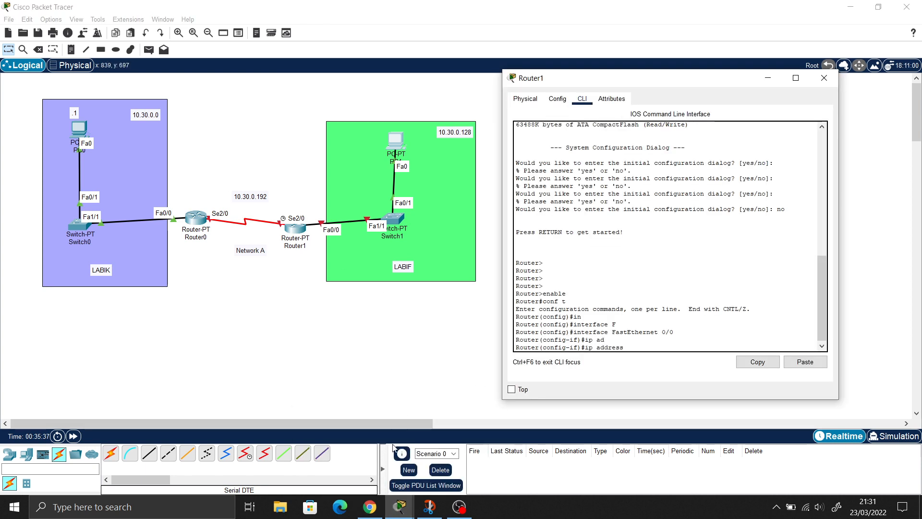
{"action": "left_click", "coordinate": [379, 507]}
{"action": "mouse_move", "coordinate": [400, 506]}
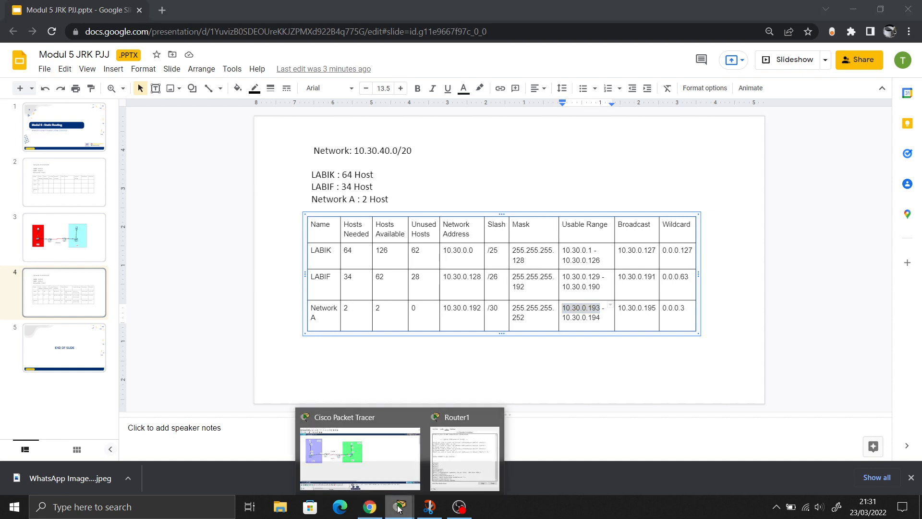
{"action": "left_click", "coordinate": [460, 473]}
{"action": "left_click_drag", "start_coordinate": [590, 83], "coordinate": [180, 95]}
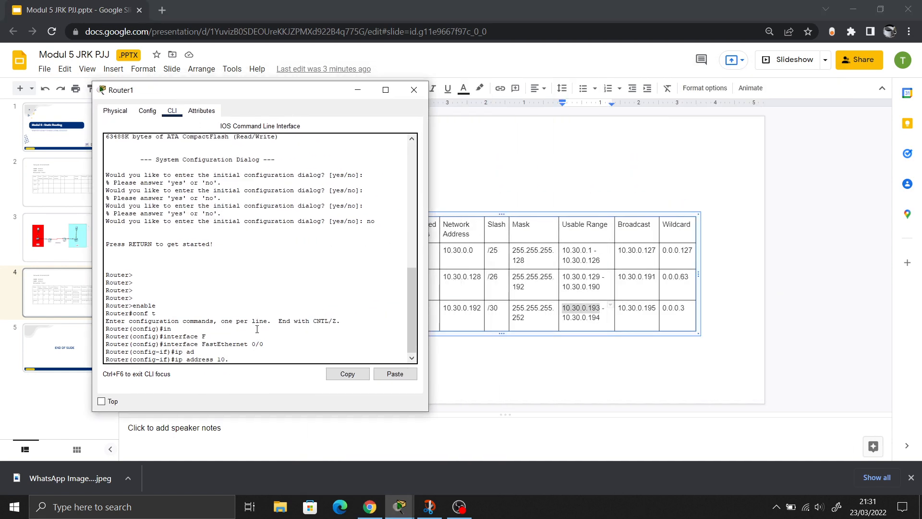
{"action": "type", "text": "30.0.190 255.255.255.192"}
{"action": "key", "text": "Return"}
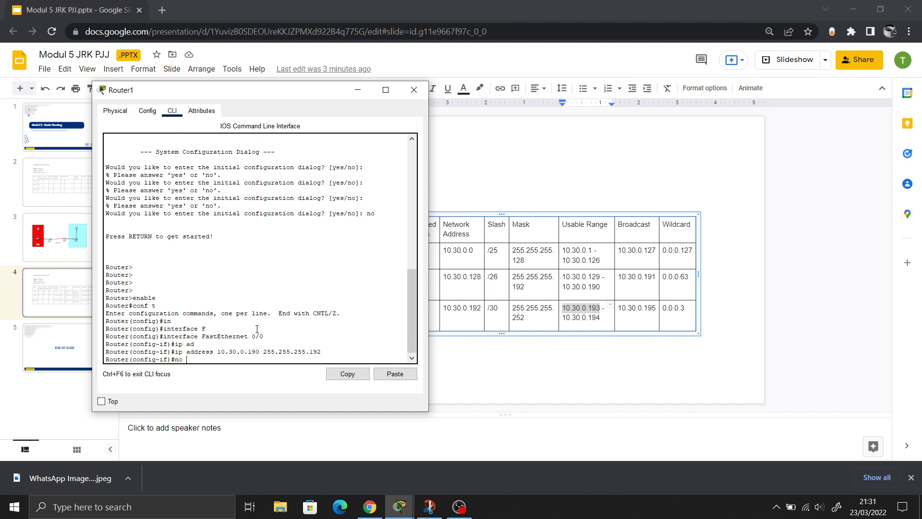
Step: Enable Router1's FastEthernet 0/0 with no shutdown and exit to global configuration mode
{"action": "type", "text": "sh"}
{"action": "key", "text": "Tab"}
{"action": "key", "text": "Return"}
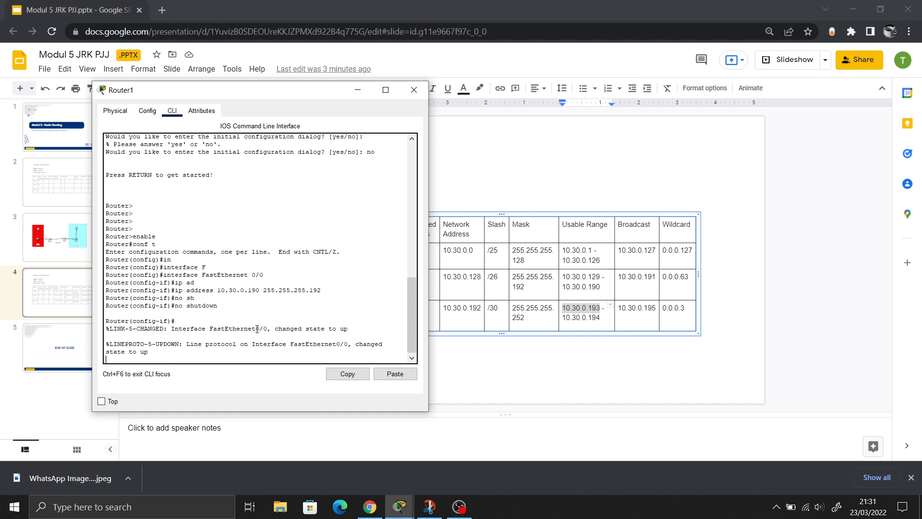
{"action": "key", "text": "Return"}
{"action": "key", "text": "Return"}
{"action": "key", "text": "Return"}
{"action": "key", "text": "Return"}
{"action": "type", "text": "exit"}
{"action": "key", "text": "Return"}
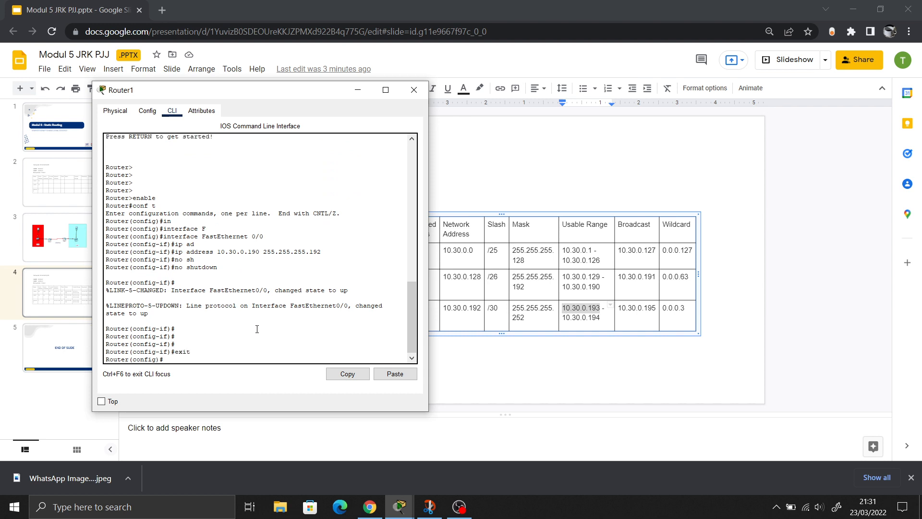
Step: Check Router1's serial port label in the Packet Tracer topology and enter interface configuration mode for Serial 2/0
{"action": "type", "text": "inte"}
{"action": "key", "text": "Tab"}
{"action": "type", "text": "S"}
{"action": "key", "text": "Tab"}
{"action": "left_click", "coordinate": [405, 510]}
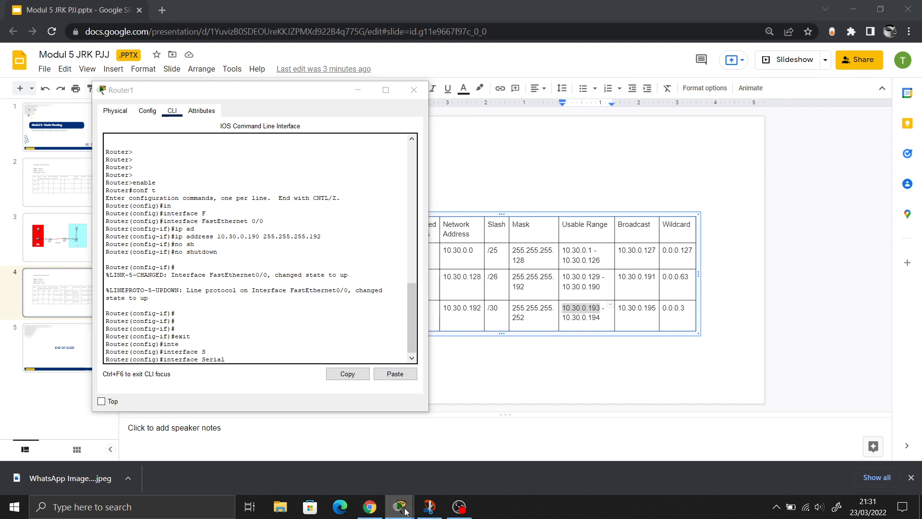
{"action": "left_click", "coordinate": [376, 473]}
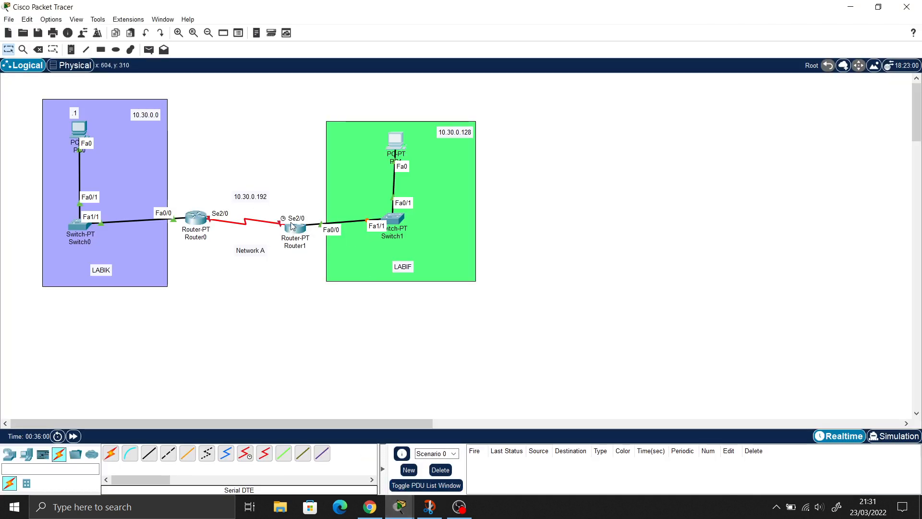
{"action": "left_click_drag", "start_coordinate": [292, 223], "coordinate": [292, 228]}
{"action": "mouse_move", "coordinate": [400, 506]}
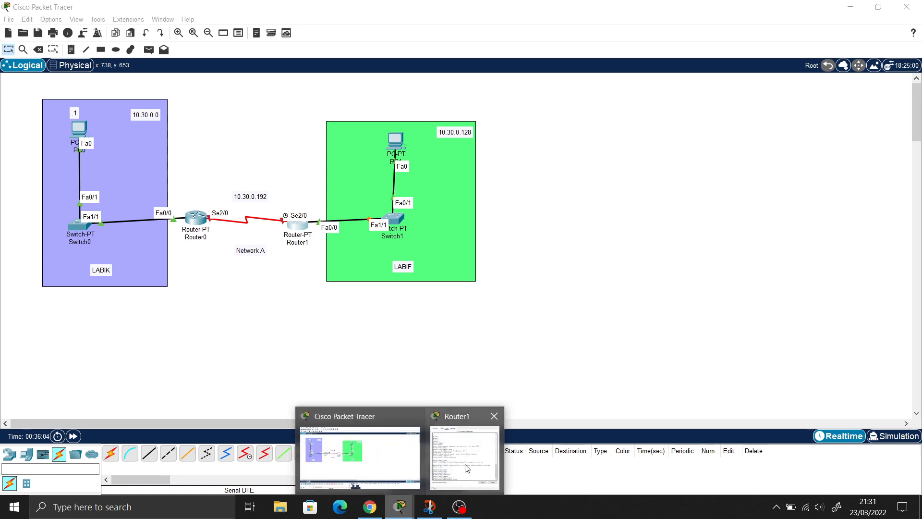
{"action": "left_click", "coordinate": [465, 468]}
{"action": "left_click_drag", "start_coordinate": [274, 94], "coordinate": [647, 69]}
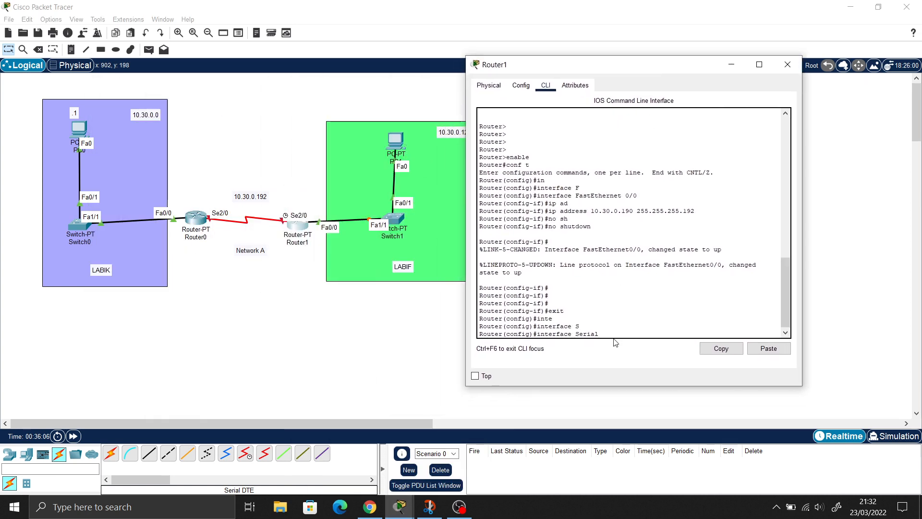
{"action": "type", "text": "/0"}
{"action": "key", "text": "Return"}
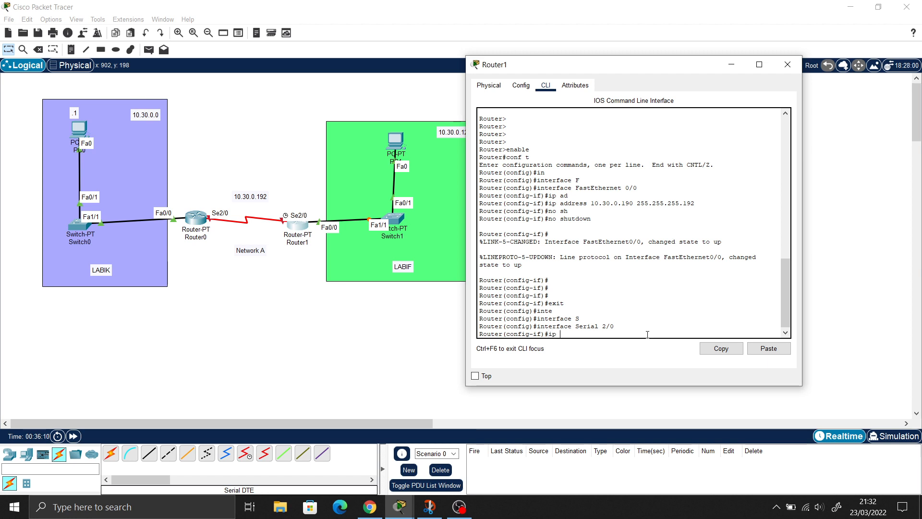
Step: Assign IP address 10.30.0.194 with mask 255.255.255.252 to Router1's Serial 2/0, consulting the Network A row in Google Slides
{"action": "type", "text": "ip address 10.30.0.194"}
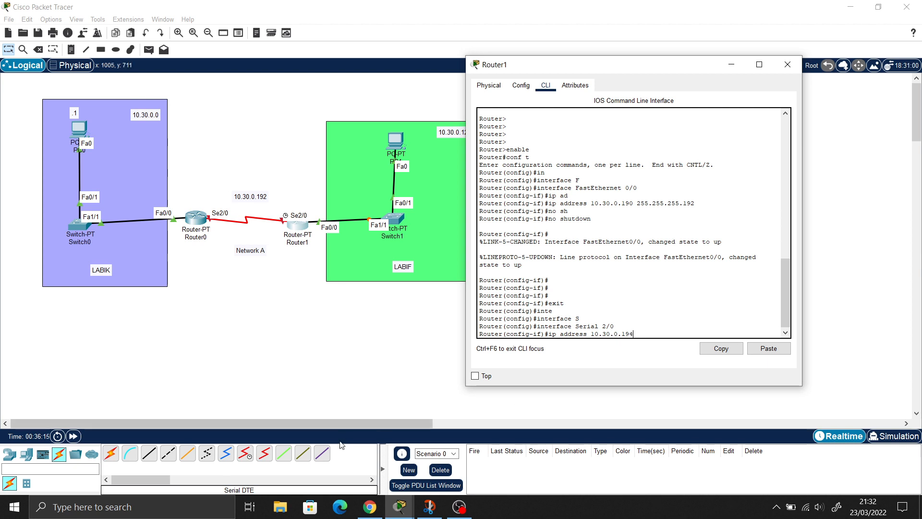
{"action": "left_click", "coordinate": [369, 506]}
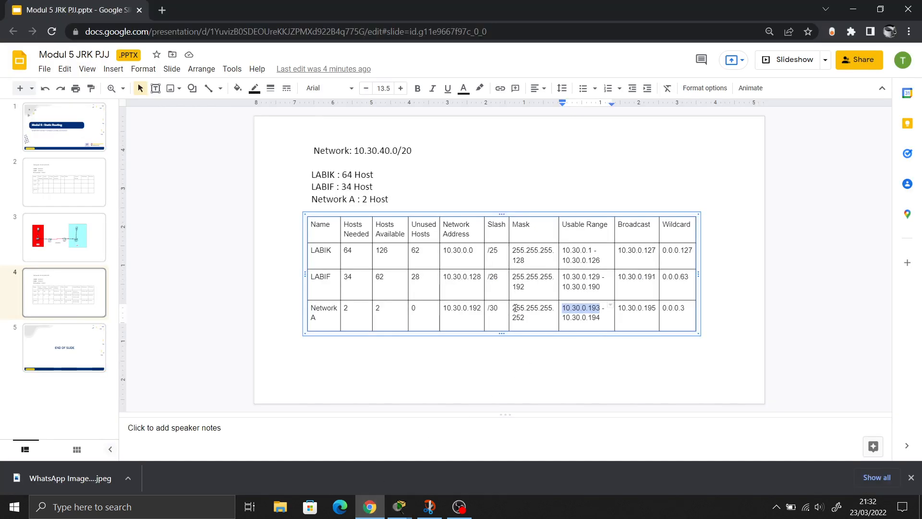
{"action": "mouse_move", "coordinate": [400, 507]}
{"action": "left_click", "coordinate": [456, 446]}
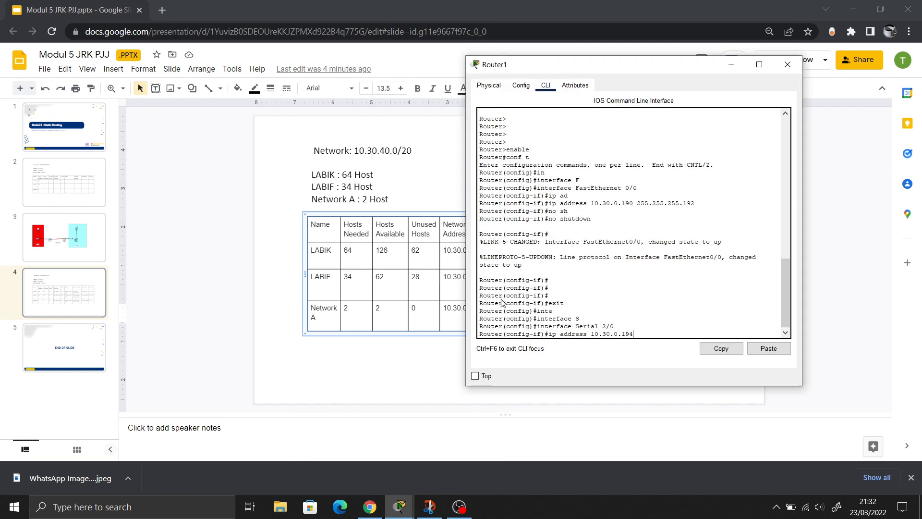
{"action": "left_click_drag", "start_coordinate": [546, 65], "coordinate": [153, 63]}
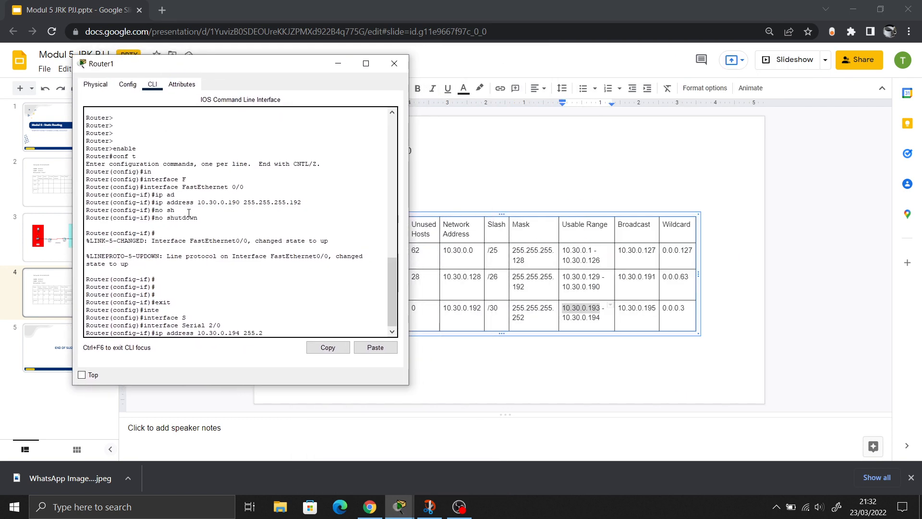
{"action": "type", "text": ".255.252"}
{"action": "key", "text": "Return"}
Step: Enable Router1's Serial 2/0 interface with no shutdown
{"action": "key", "text": "Tab"}
{"action": "type", "text": "h"}
{"action": "key", "text": "Tab"}
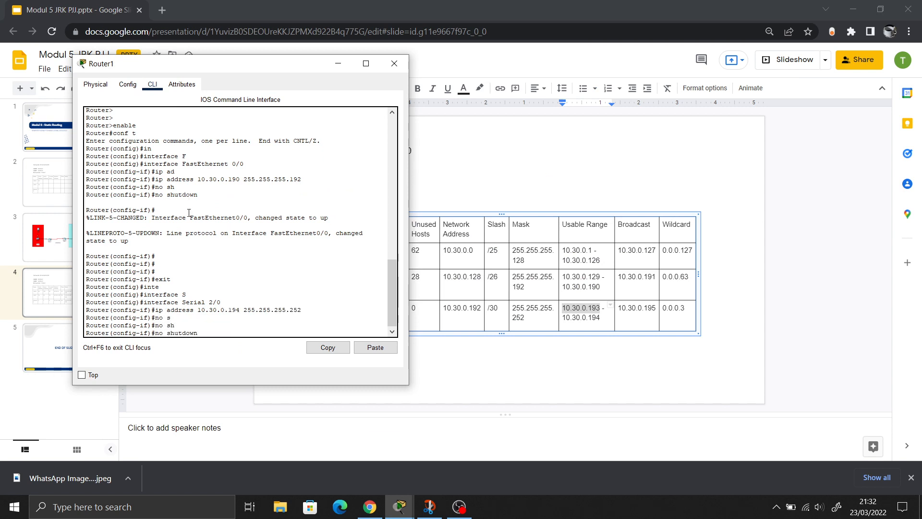
{"action": "key", "text": "Return"}
{"action": "key", "text": "Return"}
{"action": "key", "text": "Return"}
{"action": "key", "text": "Return"}
{"action": "key", "text": "Return"}
{"action": "key", "text": "Return"}
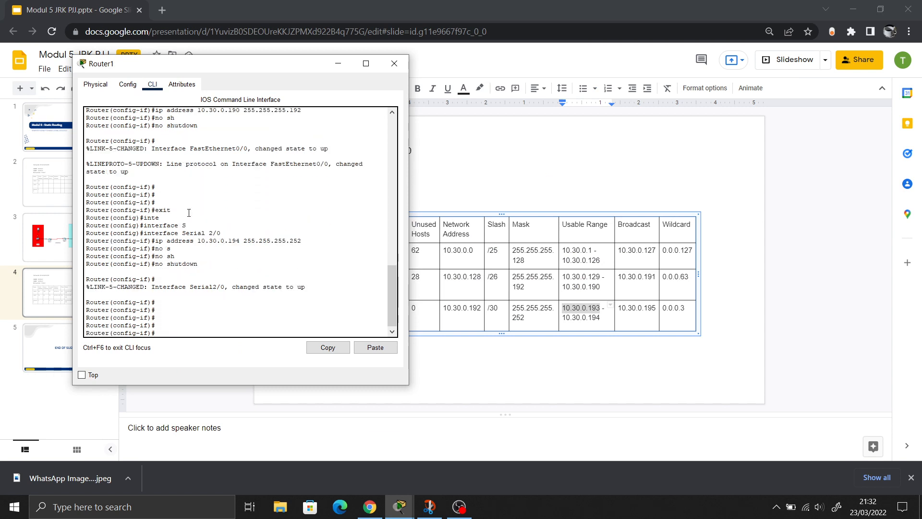
Step: Switch to the Packet Tracer topology, open PC0's Command Prompt and enter the start of a ping command
{"action": "mouse_move", "coordinate": [399, 507]}
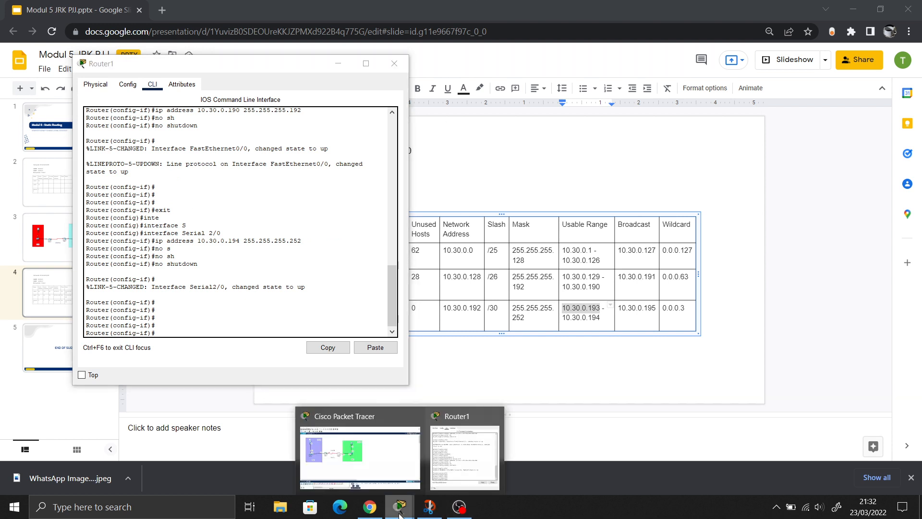
{"action": "left_click", "coordinate": [354, 456]}
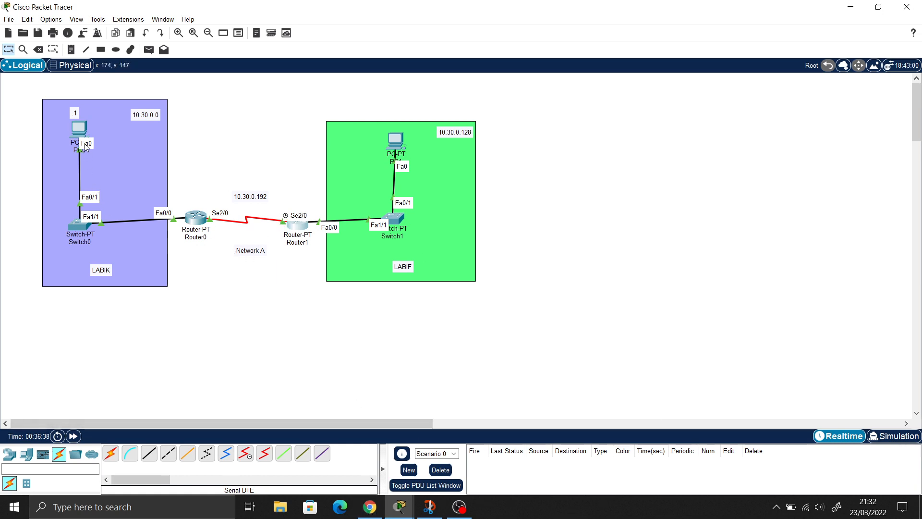
{"action": "left_click", "coordinate": [82, 128]}
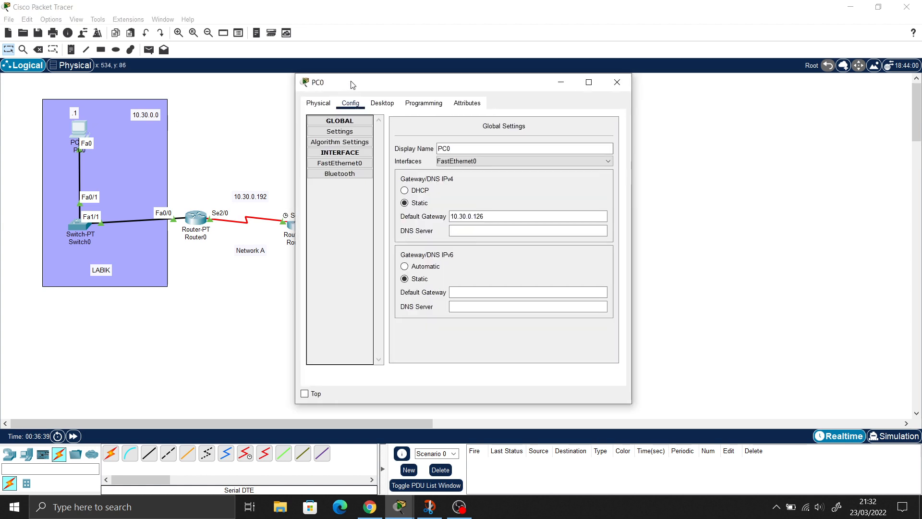
{"action": "mouse_move", "coordinate": [350, 83]}
{"action": "left_mouse_down"}
{"action": "mouse_move", "coordinate": [402, 84]}
{"action": "mouse_move", "coordinate": [368, 80]}
{"action": "left_mouse_up"}
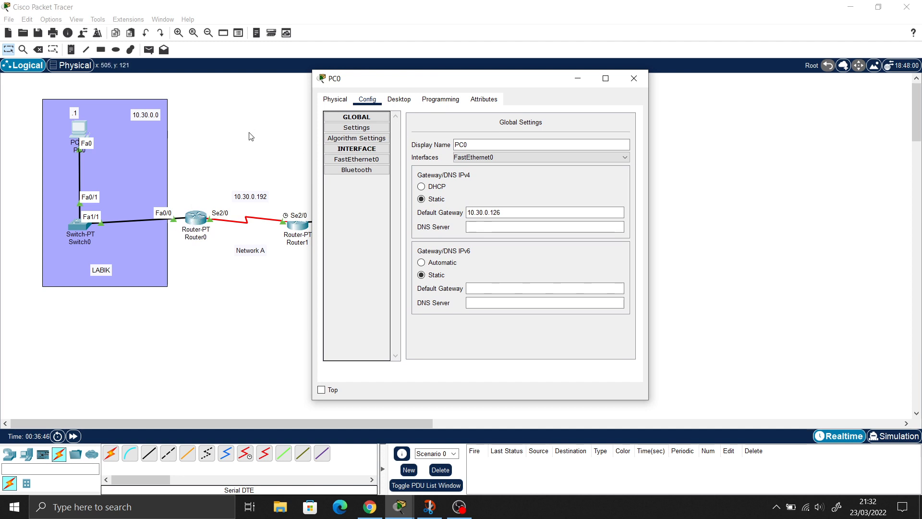
{"action": "left_click", "coordinate": [401, 101]}
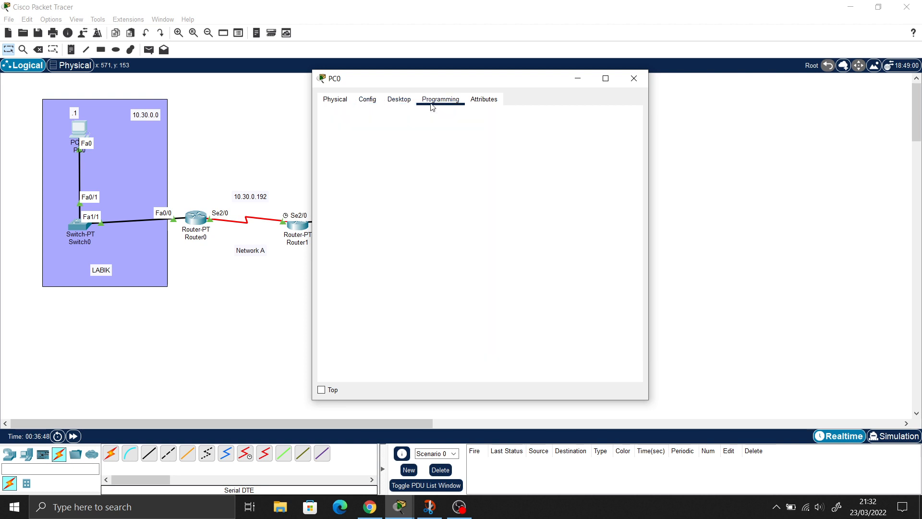
{"action": "left_click", "coordinate": [523, 152]}
{"action": "left_click_drag", "start_coordinate": [512, 78], "coordinate": [571, 86]}
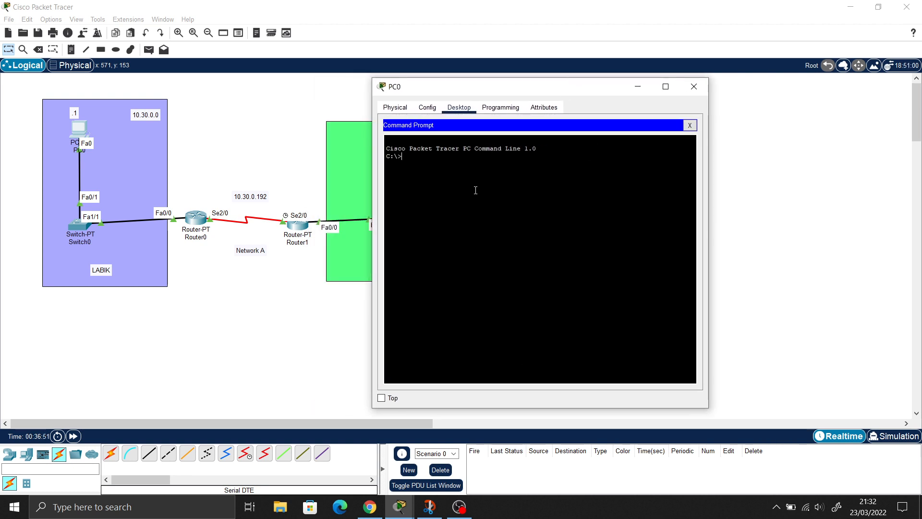
{"action": "type", "text": "ping"}
Step: Place a text note below Router0's Fa0/0 port label in the topology and set its text to .126
{"action": "left_click", "coordinate": [71, 50]}
{"action": "left_click", "coordinate": [160, 229]}
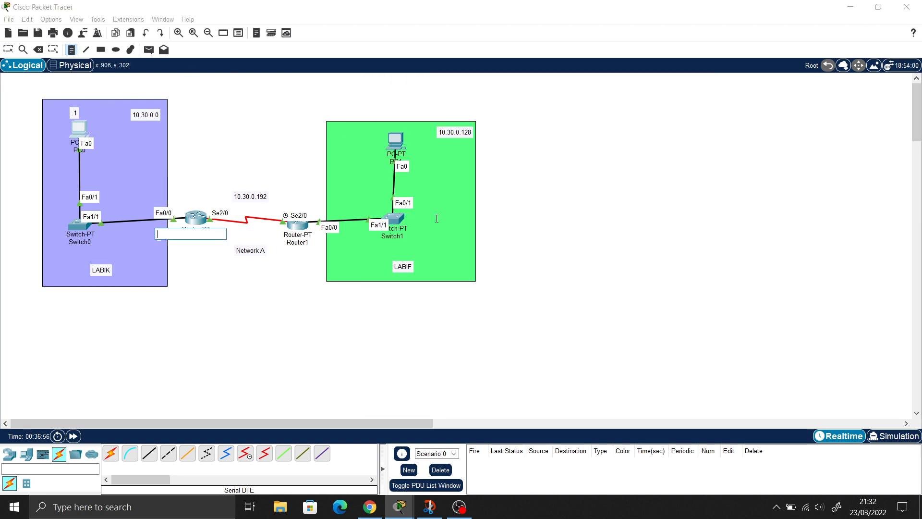
{"action": "type", "text": ".1"}
{"action": "left_click", "coordinate": [377, 509]}
{"action": "left_click", "coordinate": [377, 508]}
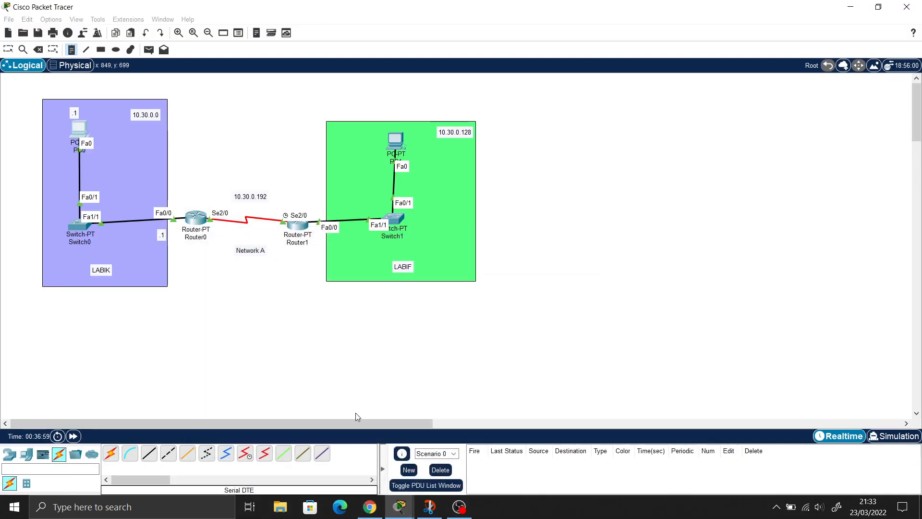
{"action": "left_click", "coordinate": [9, 49]}
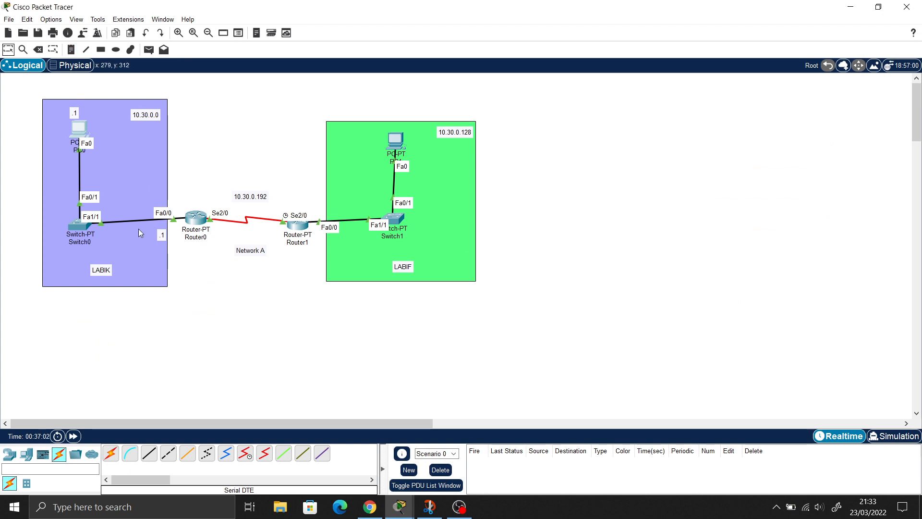
{"action": "double_click", "coordinate": [161, 237]}
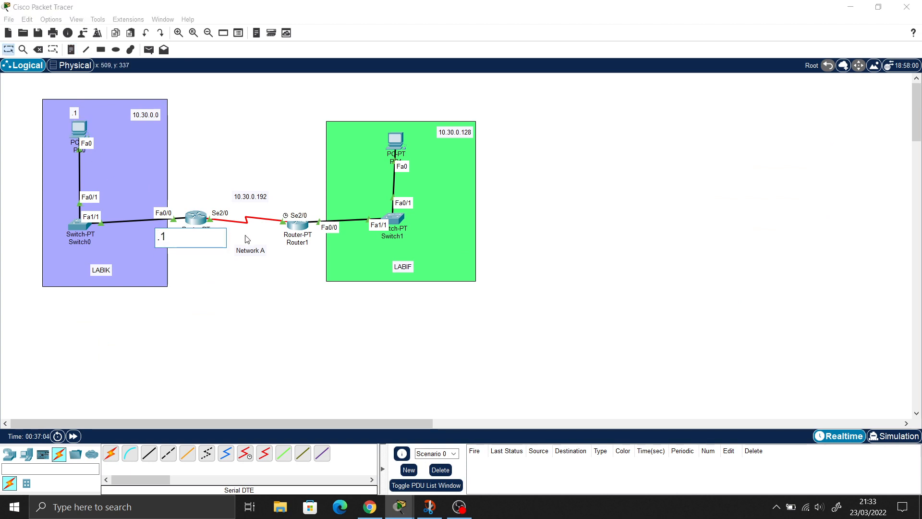
{"action": "left_click", "coordinate": [261, 302]}
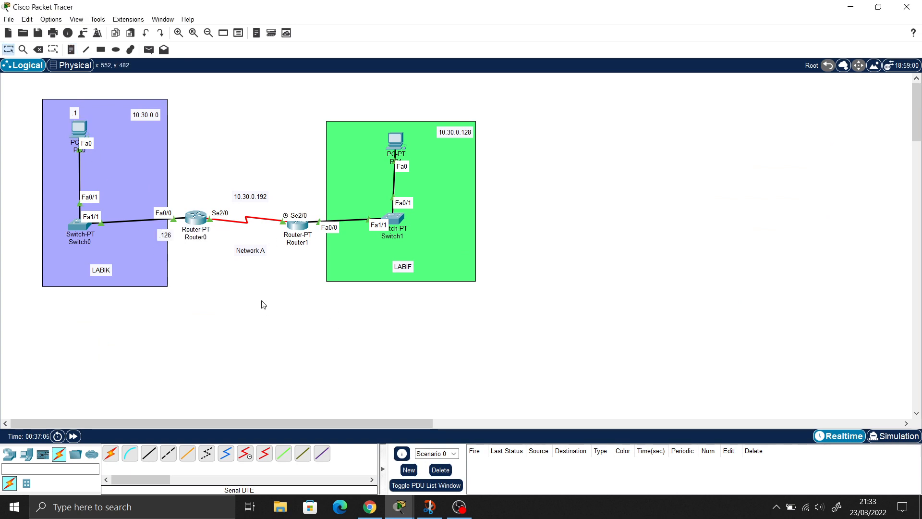
Step: Label the Network A link ends with notes .193 under Router0's Se2/0 and .194 beside Router1, under its Se2/0
{"action": "left_click", "coordinate": [71, 51]}
{"action": "left_click", "coordinate": [219, 231]}
{"action": "type", "text": "."}
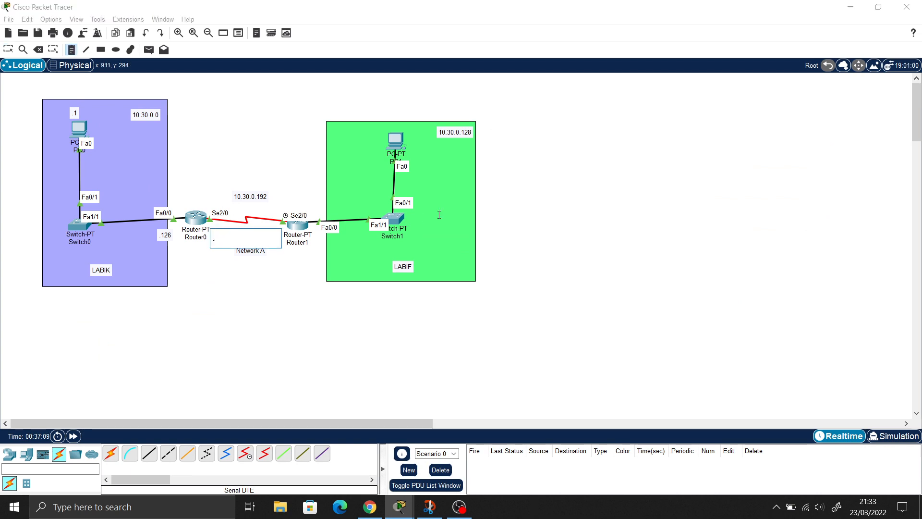
{"action": "type", "text": "193"}
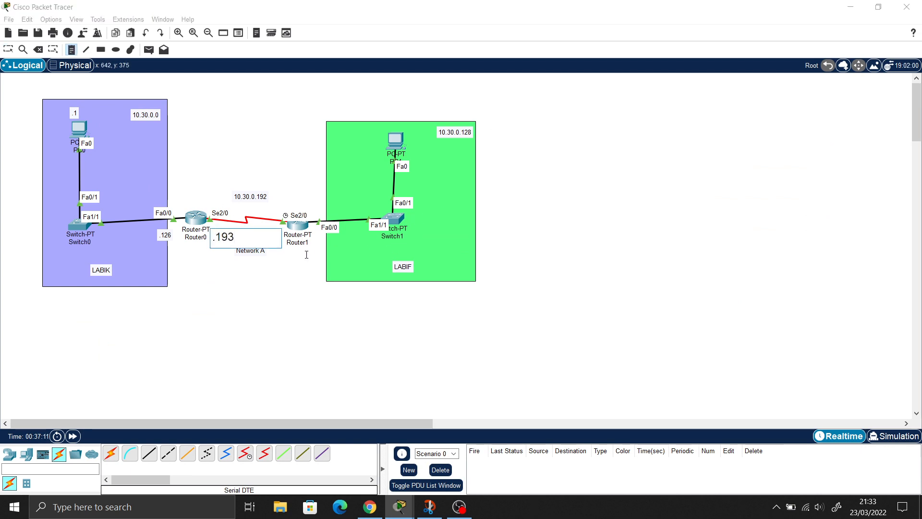
{"action": "left_click", "coordinate": [286, 254]}
{"action": "type", "text": ".194"}
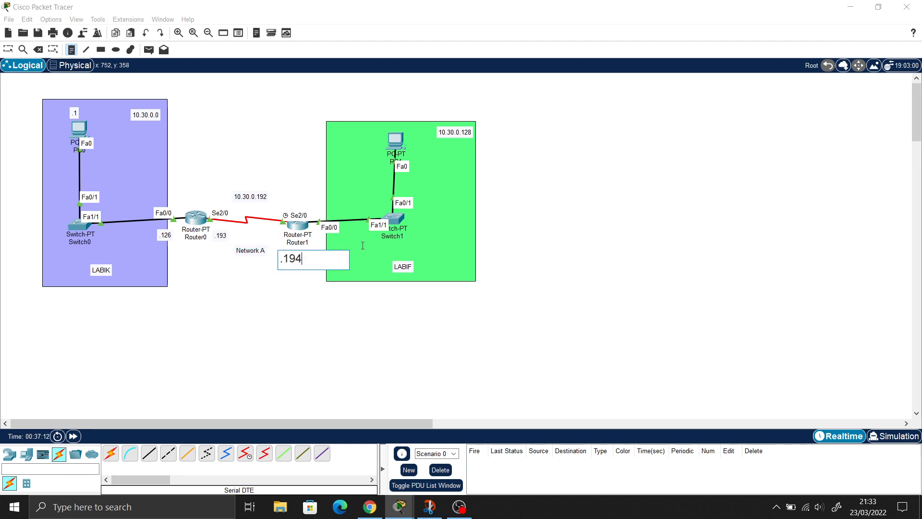
{"action": "left_click", "coordinate": [8, 50]}
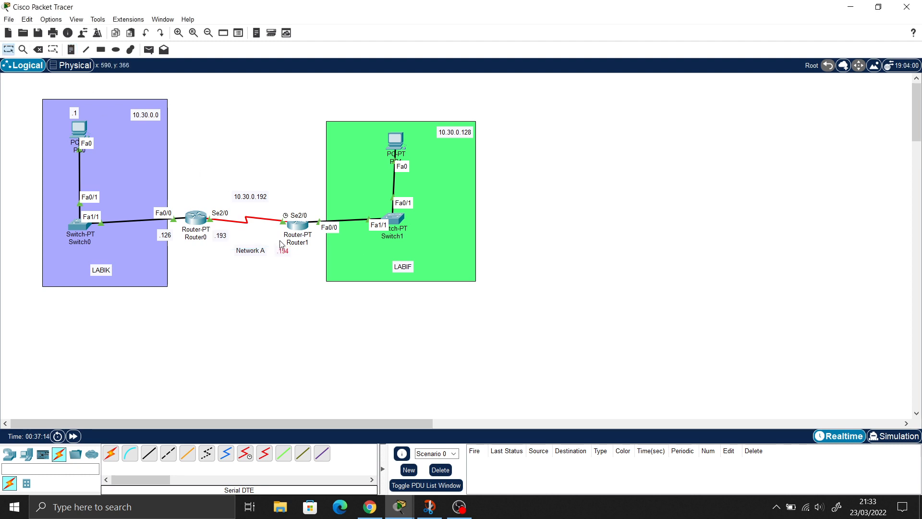
{"action": "left_click_drag", "start_coordinate": [280, 243], "coordinate": [275, 233]}
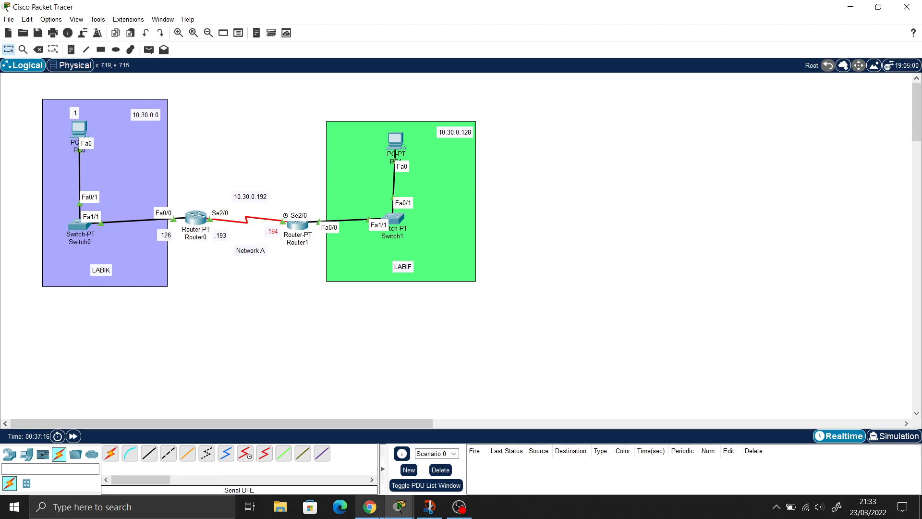
Step: Check the LABIF usable range in Google Slides and place a .190 note just below Router1's Fa0/0 label in Packet Tracer
{"action": "left_click", "coordinate": [378, 507]}
{"action": "left_click", "coordinate": [375, 509]}
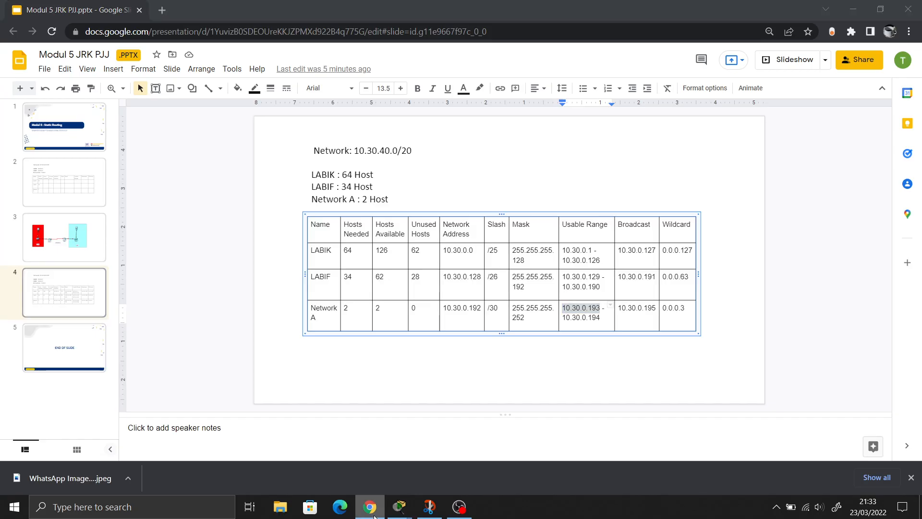
{"action": "left_click", "coordinate": [69, 50]}
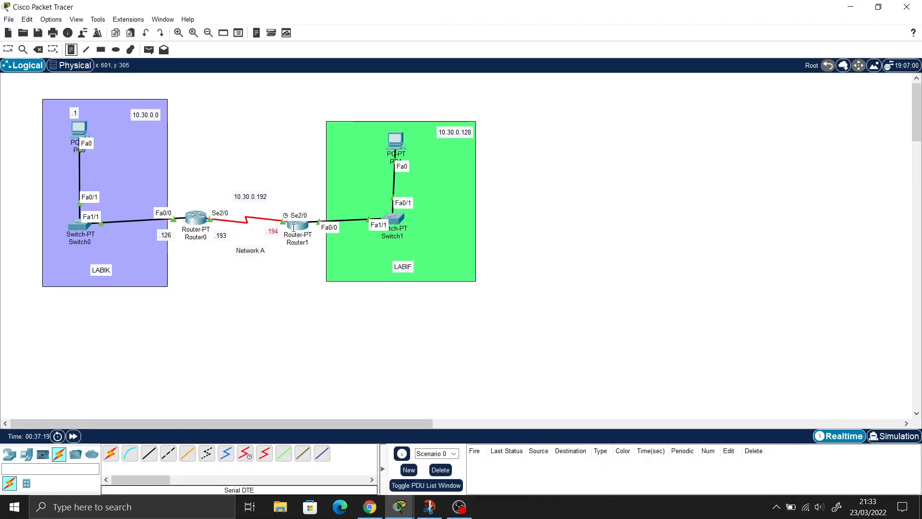
{"action": "left_click", "coordinate": [318, 241]}
{"action": "type", "text": ".190"}
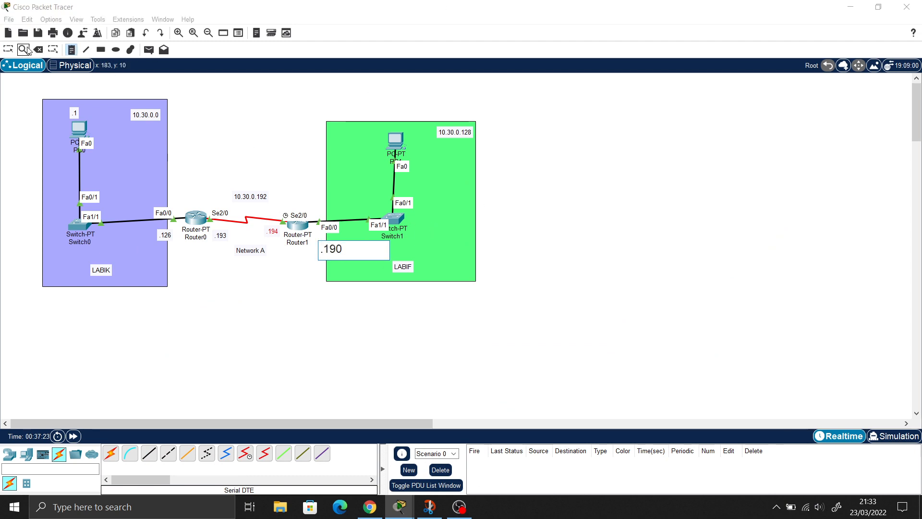
{"action": "left_click", "coordinate": [8, 50]}
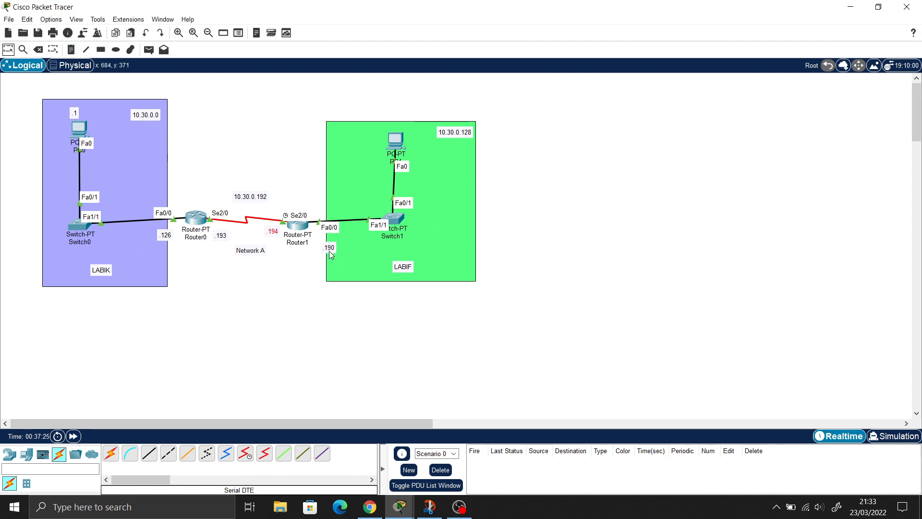
{"action": "left_click_drag", "start_coordinate": [329, 251], "coordinate": [333, 244]}
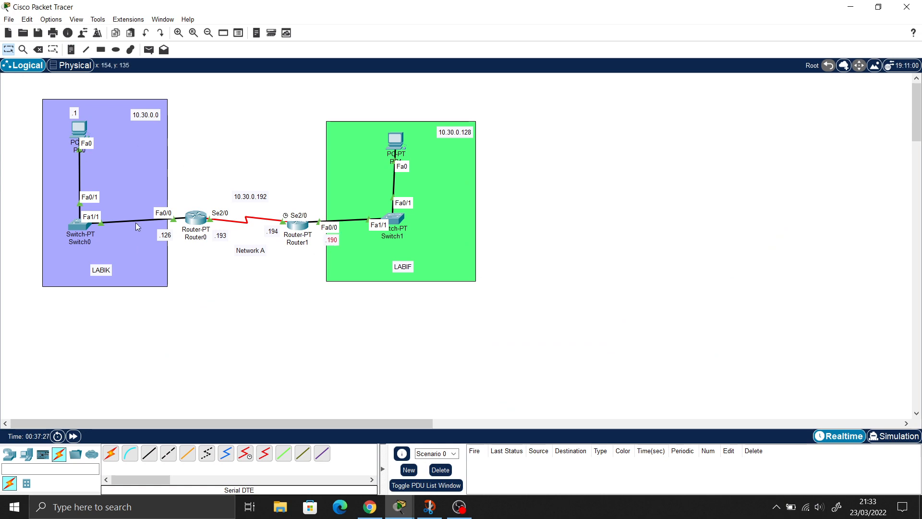
Step: Return to PC0's Command Prompt and ping Router0's LAN gateway at 10.30.0.126
{"action": "mouse_move", "coordinate": [398, 506]}
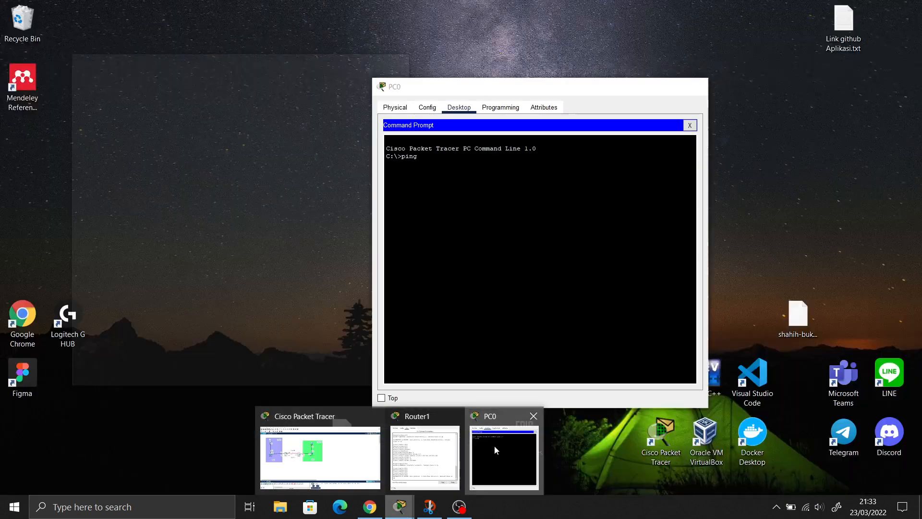
{"action": "left_click", "coordinate": [494, 446]}
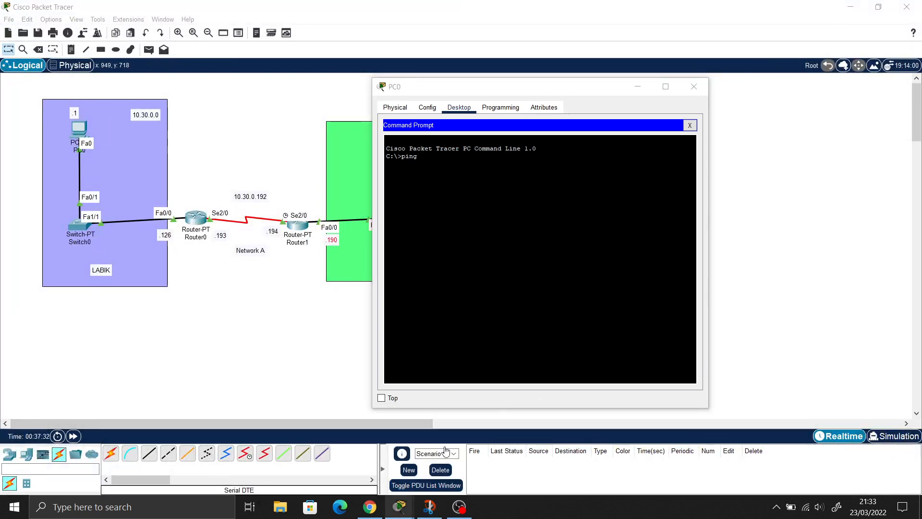
{"action": "mouse_move", "coordinate": [399, 507]}
{"action": "left_click", "coordinate": [455, 417]}
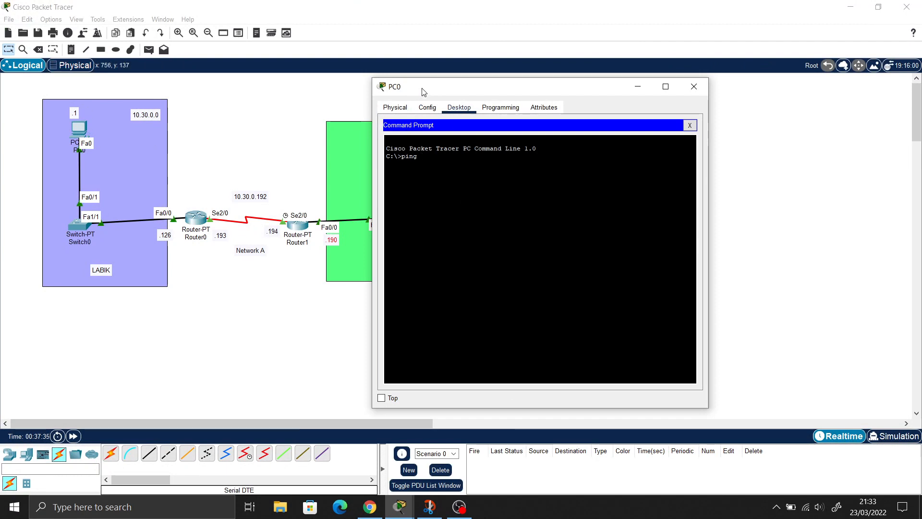
{"action": "left_click_drag", "start_coordinate": [423, 91], "coordinate": [455, 96]}
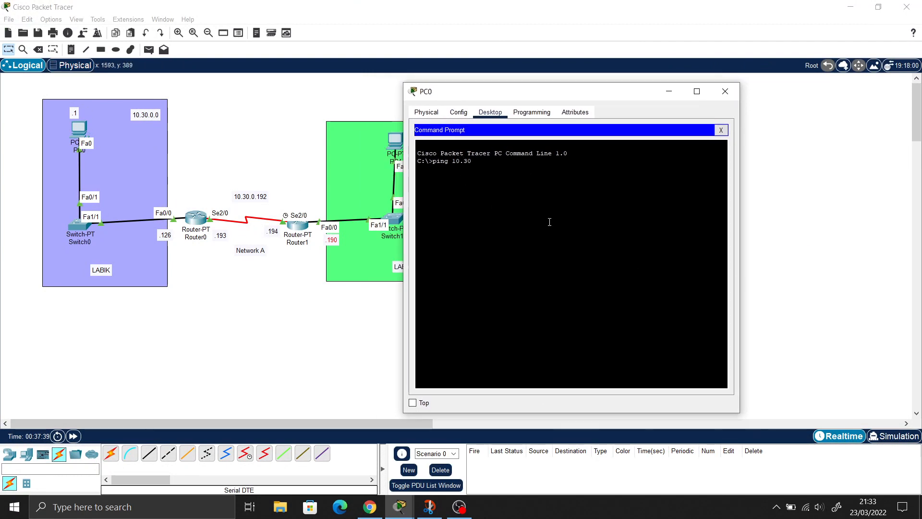
{"action": "type", "text": ".0.12"}
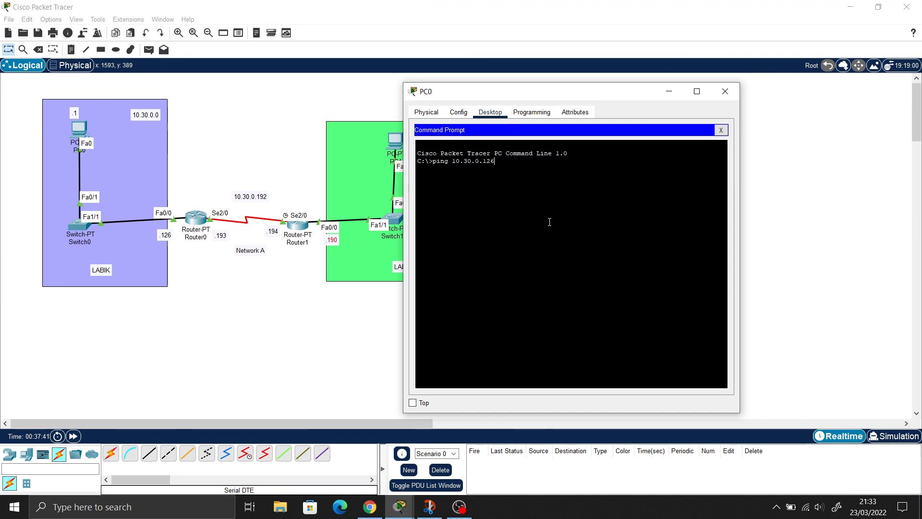
{"action": "type", "text": "6"}
{"action": "key", "text": "Return"}
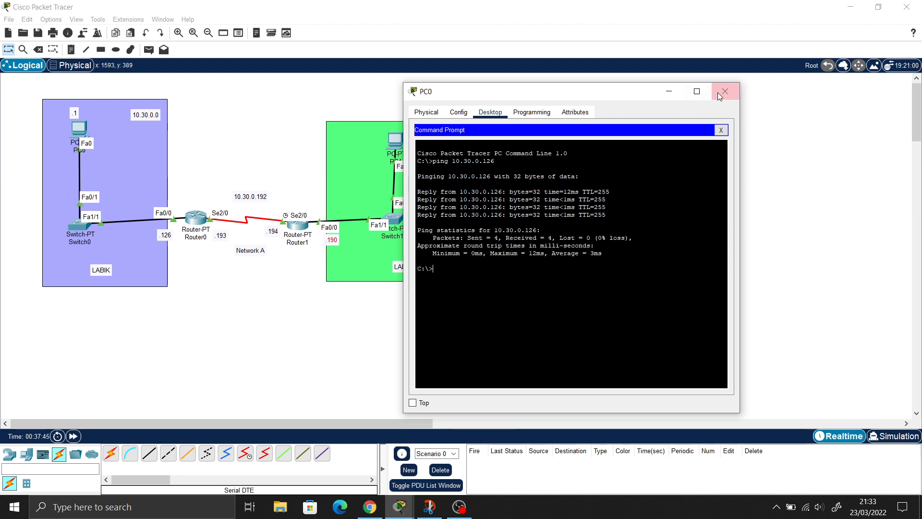
Step: Close PC0's window, open PC1's Command Prompt, and try pinging 10.30.0.128 before aborting the command
{"action": "left_click", "coordinate": [731, 95]}
{"action": "left_click", "coordinate": [395, 140]}
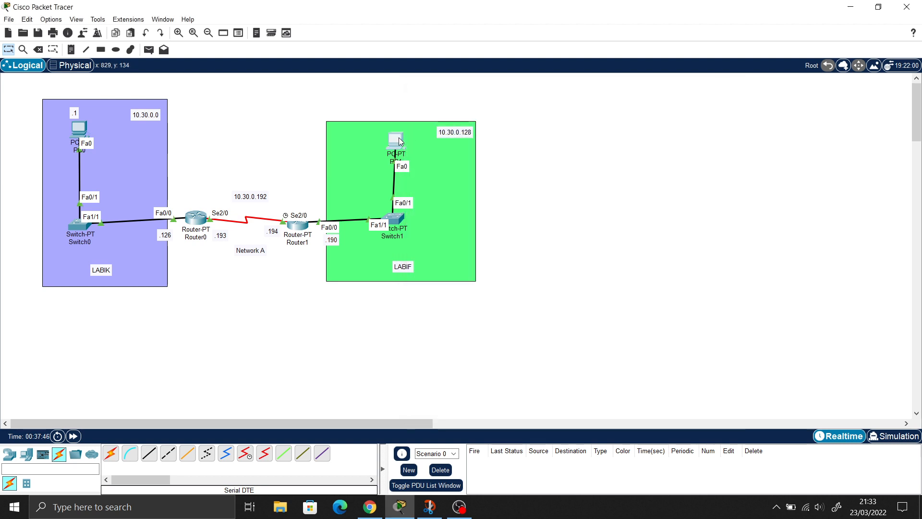
{"action": "left_click_drag", "start_coordinate": [426, 84], "coordinate": [616, 90]}
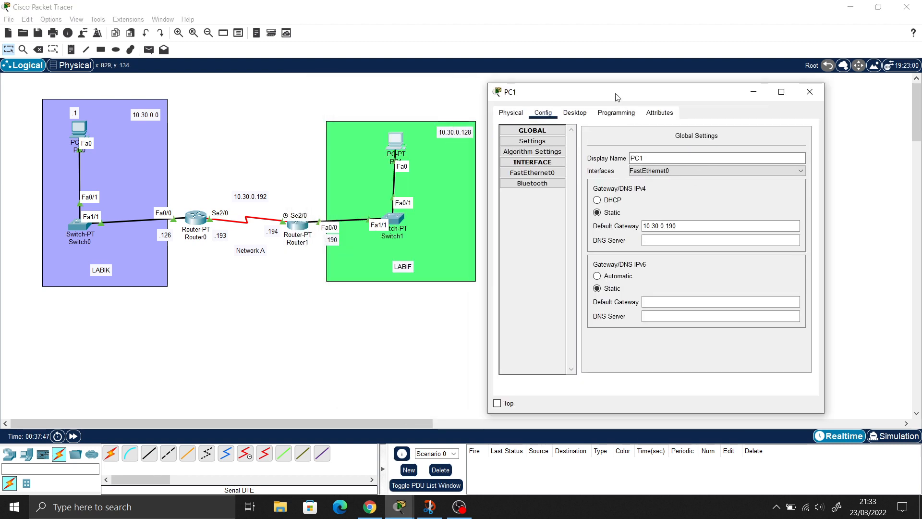
{"action": "left_click", "coordinate": [575, 114]}
{"action": "left_click", "coordinate": [712, 159]}
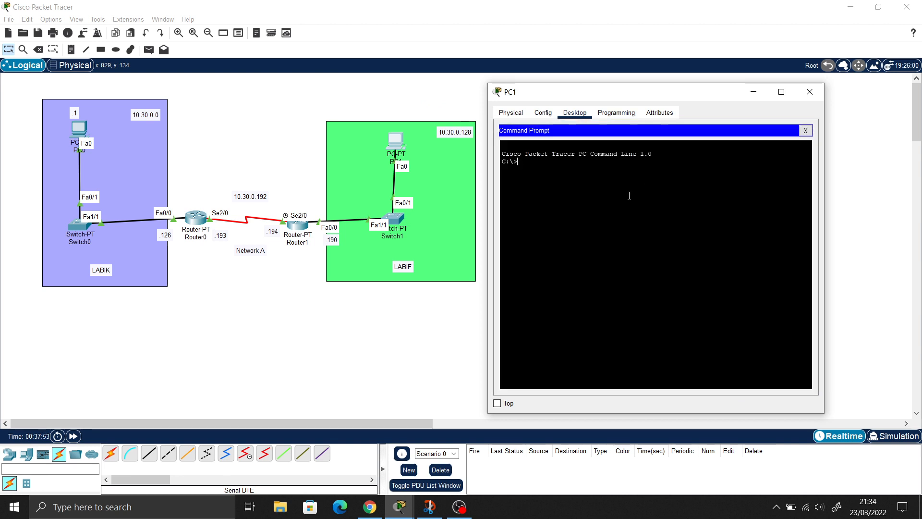
{"action": "type", "text": "ping 10.30."}
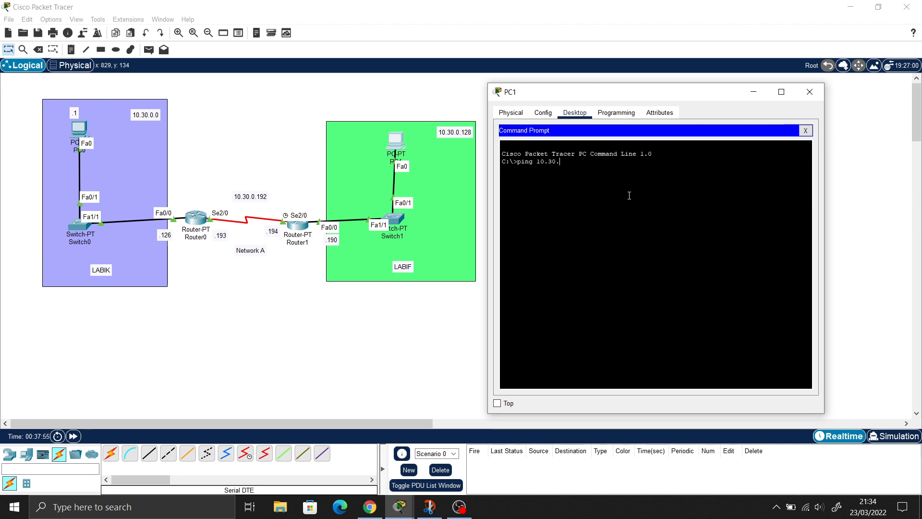
{"action": "type", "text": "0.128"}
{"action": "key", "text": "Return"}
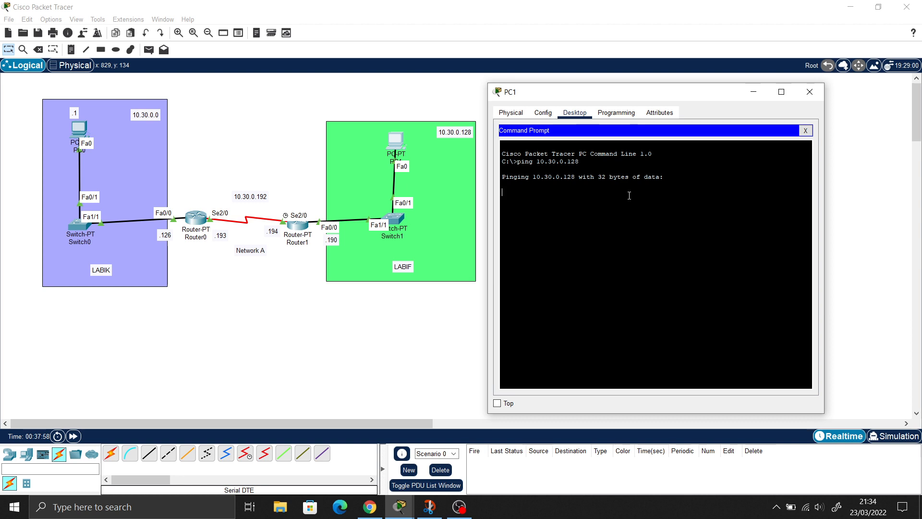
{"action": "key", "text": "ctrl+c"}
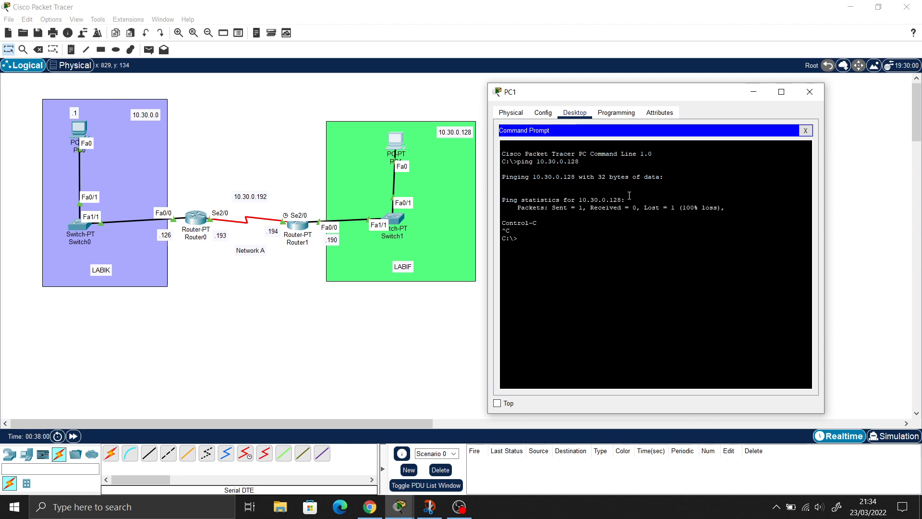
Step: Ping Router1's LAN gateway at 10.30.0.190 from PC1 and close PC1's window
{"action": "key", "text": "Up"}
{"action": "key", "text": "BackSpace"}
{"action": "key", "text": "BackSpace"}
{"action": "type", "text": "90"}
{"action": "key", "text": "Return"}
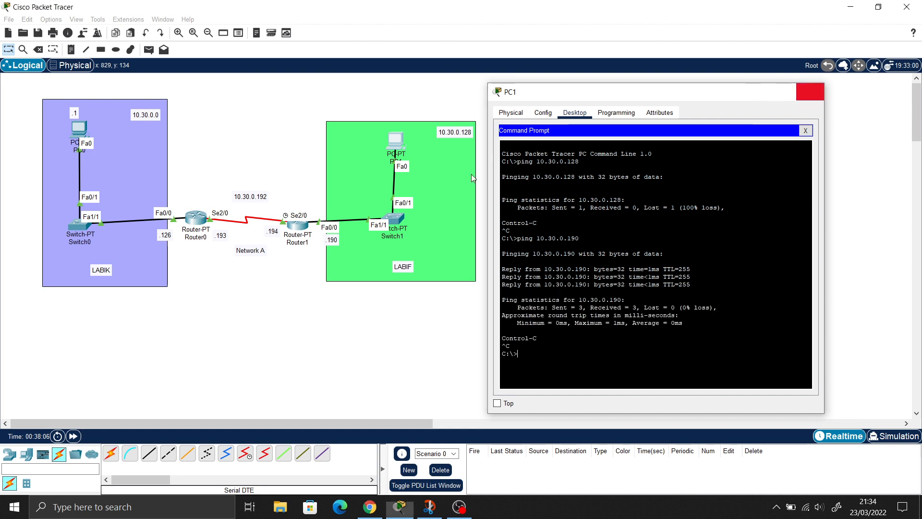
{"action": "left_click", "coordinate": [809, 92]}
Step: Open Router0's CLI and exit from interface configuration to the privileged EXEC prompt
{"action": "left_click", "coordinate": [185, 217]}
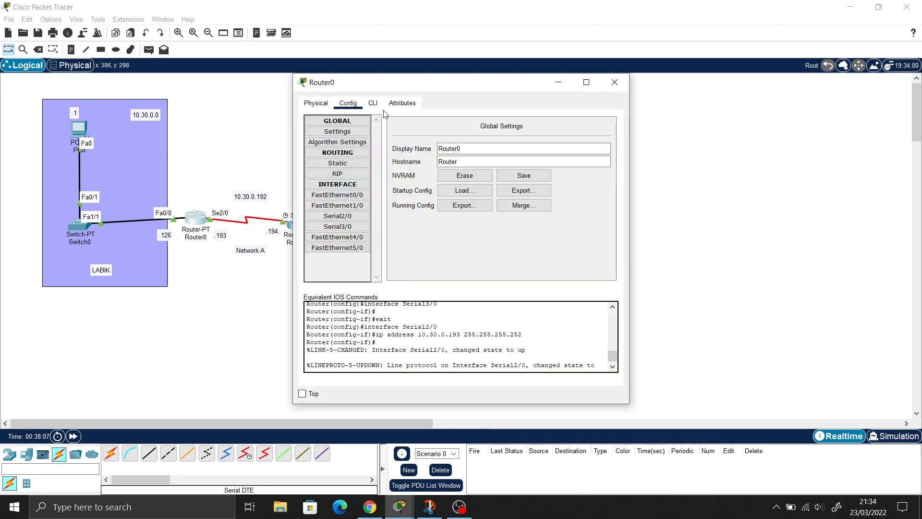
{"action": "left_click_drag", "start_coordinate": [429, 89], "coordinate": [610, 82]}
{"action": "left_click", "coordinate": [568, 94]}
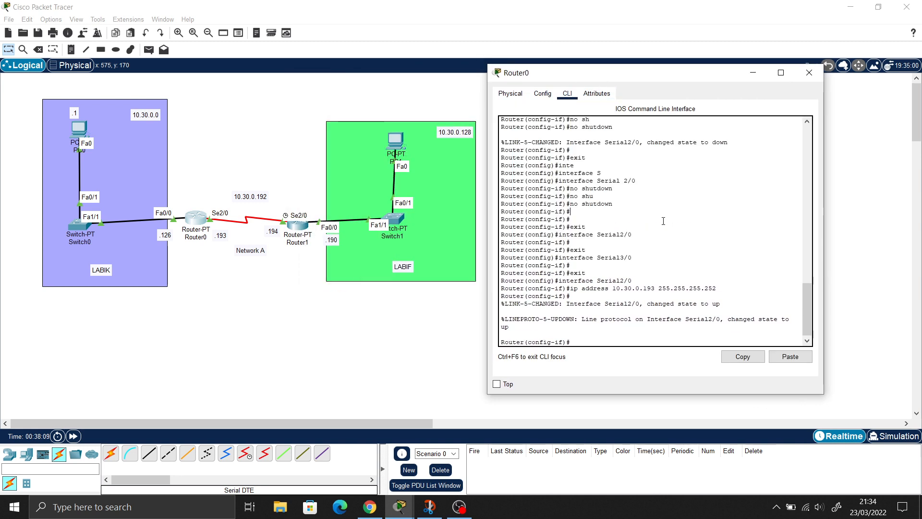
{"action": "key", "text": "Return"}
{"action": "key", "text": "Return"}
{"action": "key", "text": "Return"}
{"action": "key", "text": "Return"}
{"action": "type", "text": "exit"}
{"action": "key", "text": "Return"}
{"action": "type", "text": "exit"}
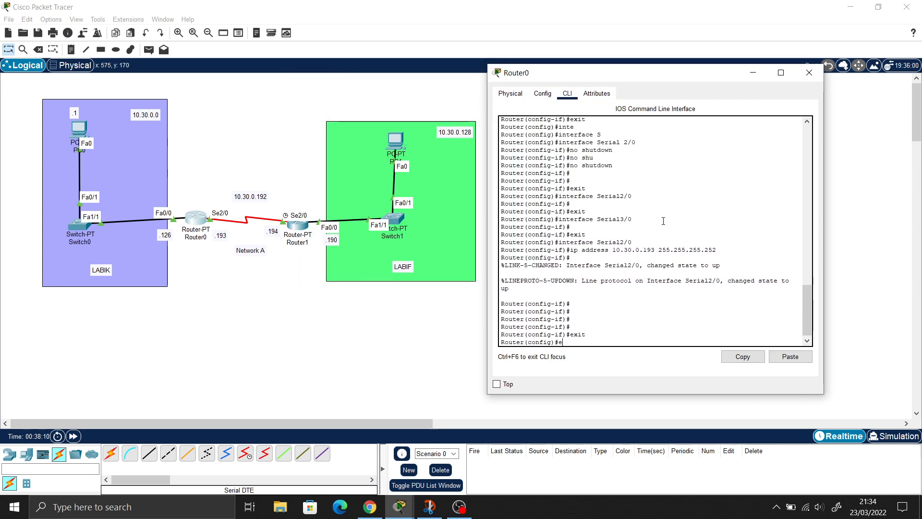
{"action": "key", "text": "Return"}
{"action": "key", "text": "Return"}
{"action": "key", "text": "Return"}
{"action": "key", "text": "Return"}
{"action": "key", "text": "Return"}
{"action": "key", "text": "Return"}
{"action": "key", "text": "Return"}
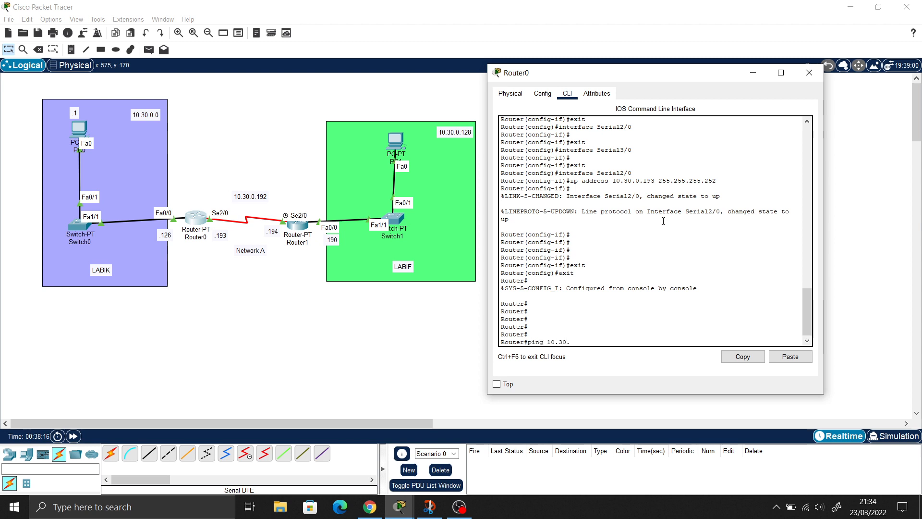
Step: Ping Router1's serial address 10.30.0.194 from Router0's CLI and close Router0's window
{"action": "type", "text": "ping 10.30.0.194"}
{"action": "key", "text": "Return"}
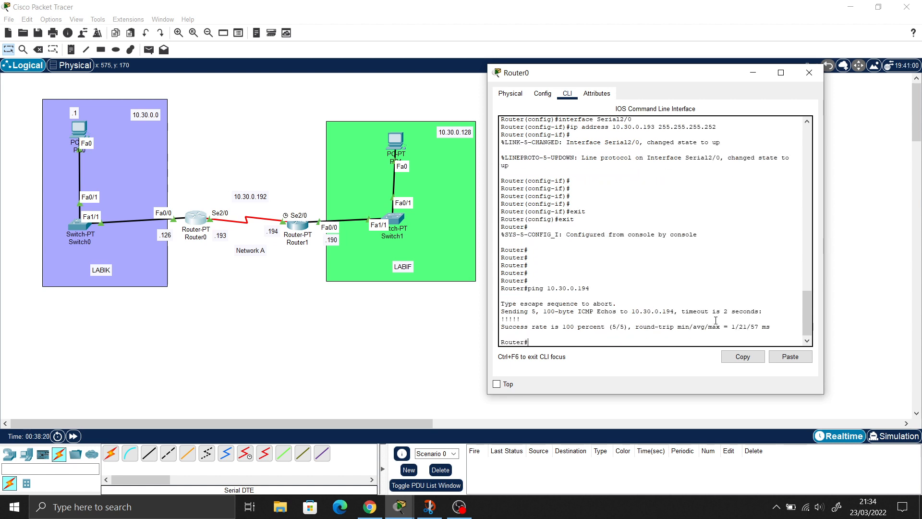
{"action": "left_click_drag", "start_coordinate": [571, 326], "coordinate": [579, 333]}
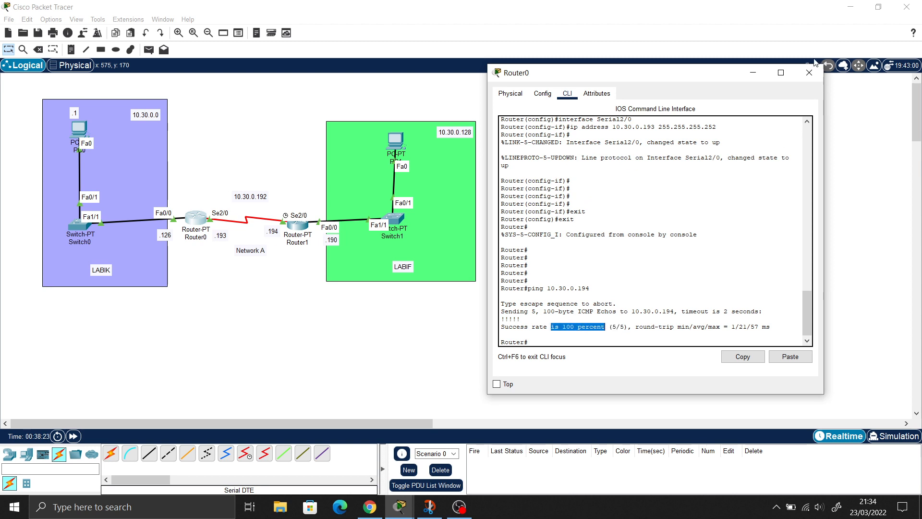
{"action": "left_click", "coordinate": [809, 72]}
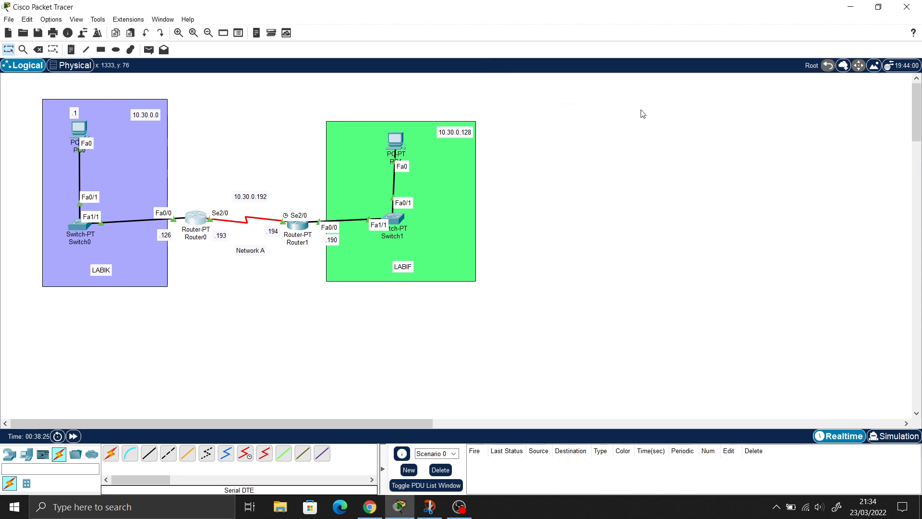
Step: Reopen Router0's CLI at a fresh privileged EXEC prompt
{"action": "left_click", "coordinate": [201, 226]}
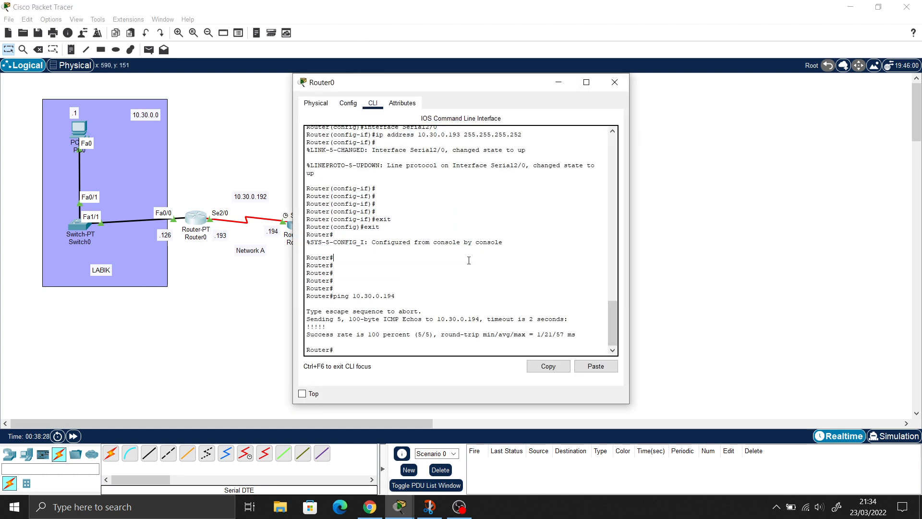
{"action": "key", "text": "Return"}
{"action": "key", "text": "Return"}
{"action": "key", "text": "Return"}
{"action": "key", "text": "Return"}
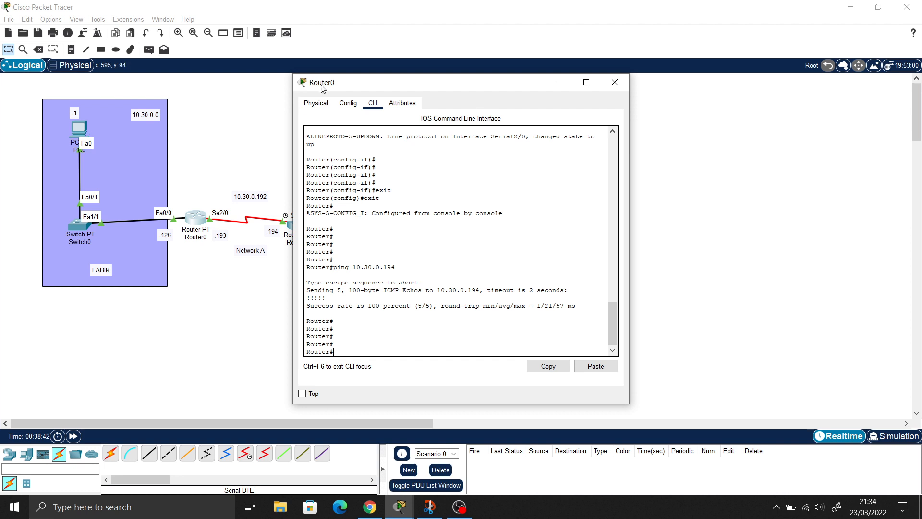
Step: Try to autocomplete the ip route command at Router0's privileged EXEC prompt
{"action": "left_click_drag", "start_coordinate": [340, 86], "coordinate": [488, 73]}
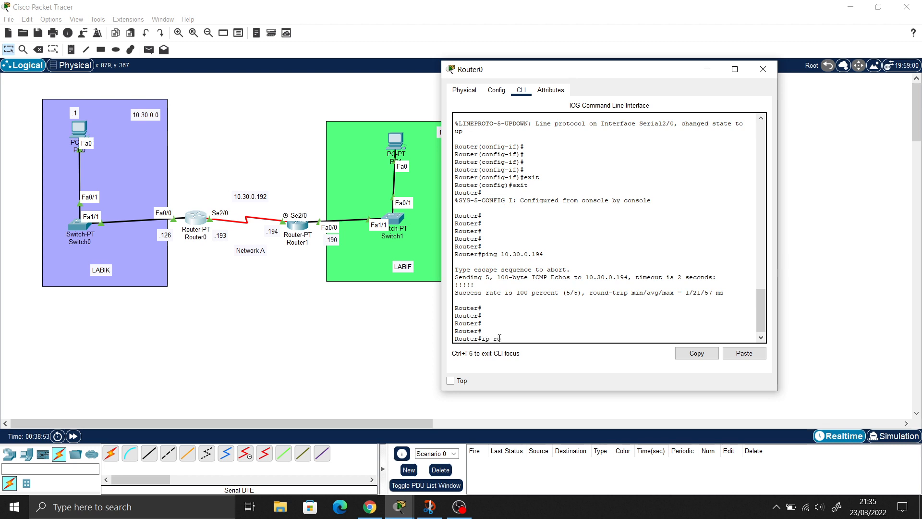
{"action": "key", "text": "Tab"}
{"action": "key", "text": "Tab"}
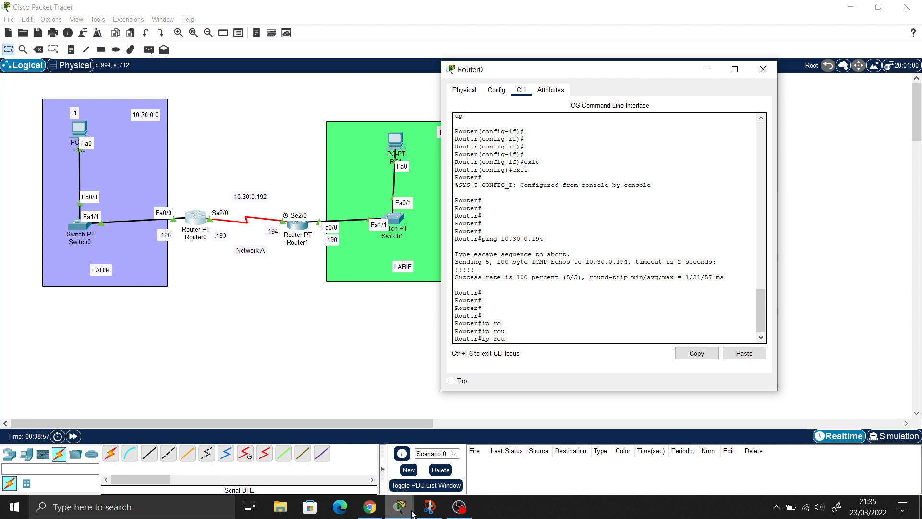
Step: Open Router0's static routing configuration and enter 10.30.0.128 as the destination network
{"action": "left_click", "coordinate": [496, 90]}
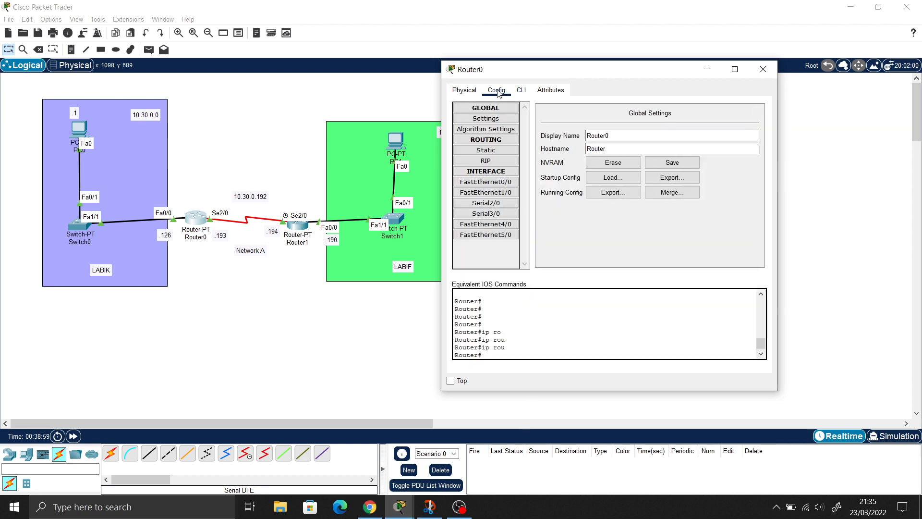
{"action": "left_click", "coordinate": [507, 153]}
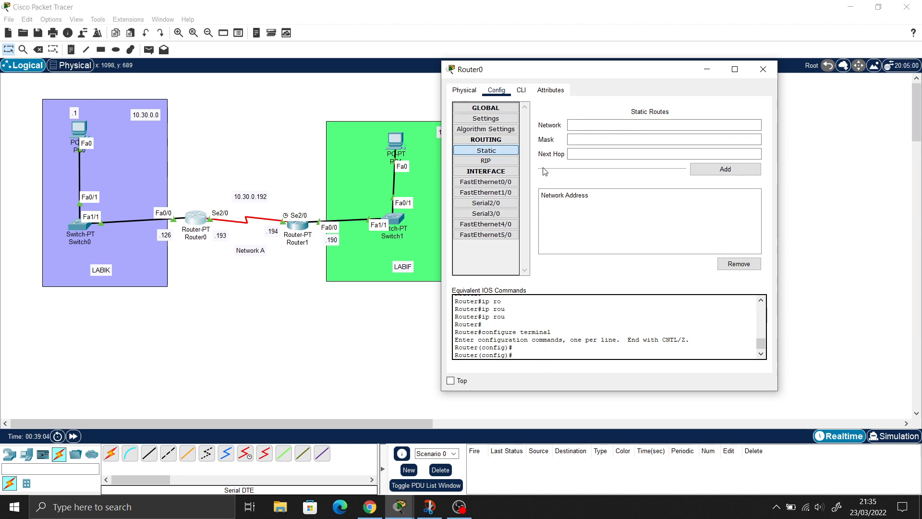
{"action": "left_click", "coordinate": [585, 126]}
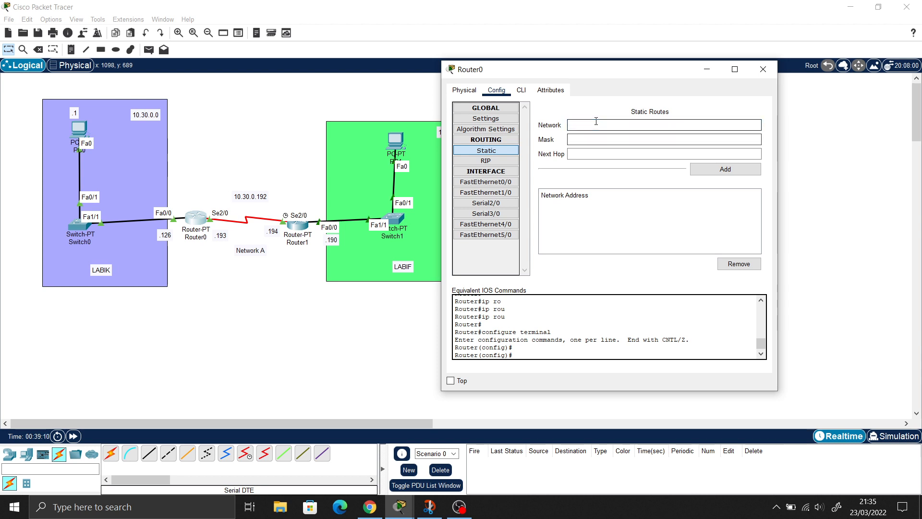
{"action": "left_click_drag", "start_coordinate": [594, 75], "coordinate": [609, 73]}
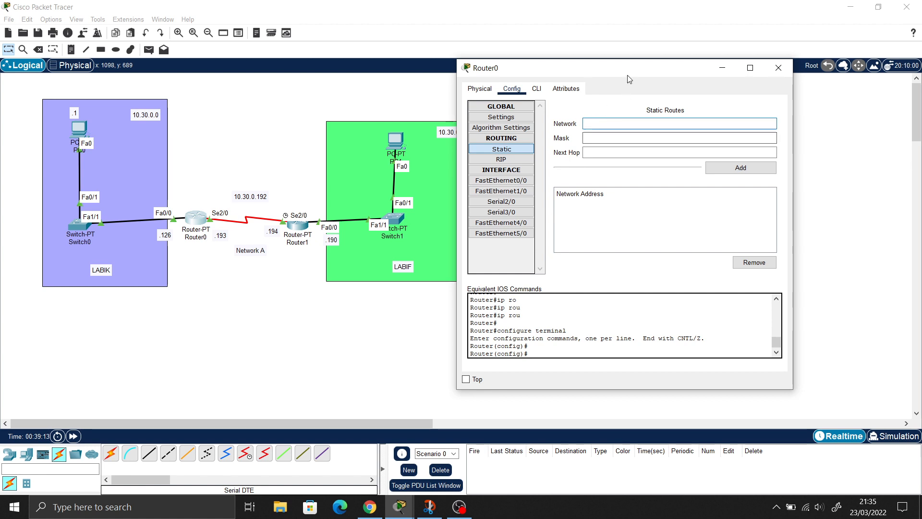
{"action": "left_click_drag", "start_coordinate": [629, 72], "coordinate": [659, 77]}
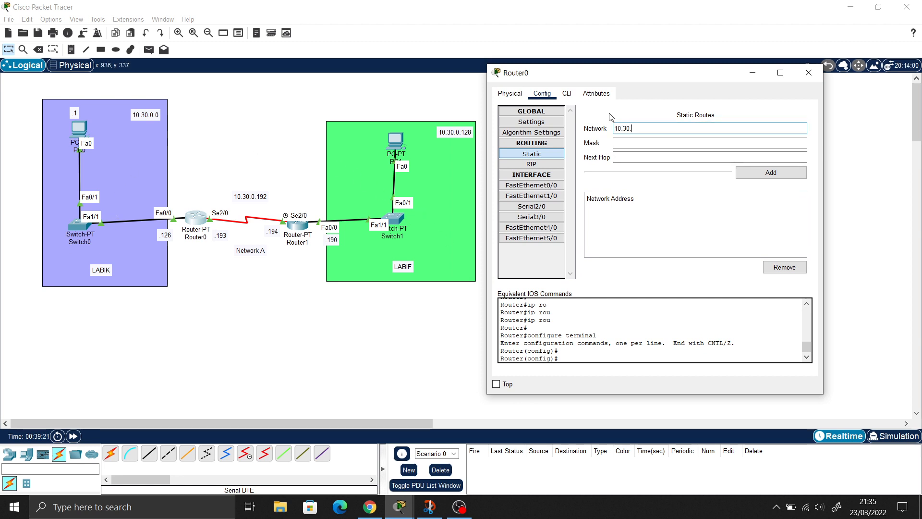
{"action": "type", "text": "0.128"}
Step: Copy LABIF's mask 255.255.255.192 from the Google Slides table into the mask of Router0's static route in Packet Tracer
{"action": "left_click", "coordinate": [370, 507]}
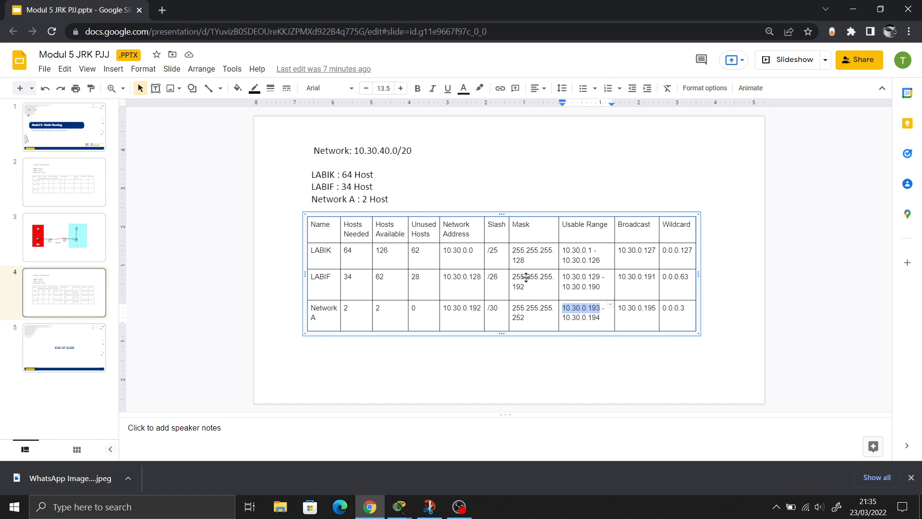
{"action": "double_click", "coordinate": [518, 288]}
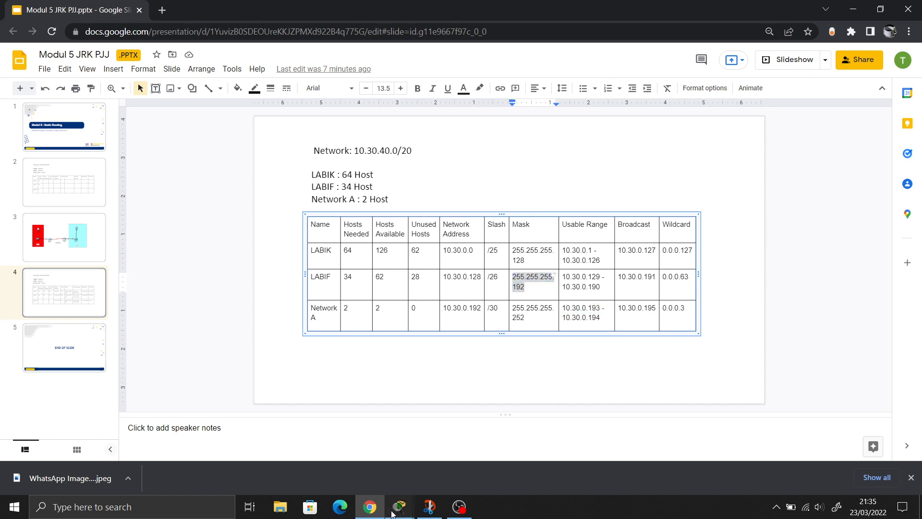
{"action": "mouse_move", "coordinate": [400, 506]}
{"action": "left_click", "coordinate": [483, 461]}
{"action": "key", "text": "ctrl+v"}
{"action": "key", "text": "ctrl+v"}
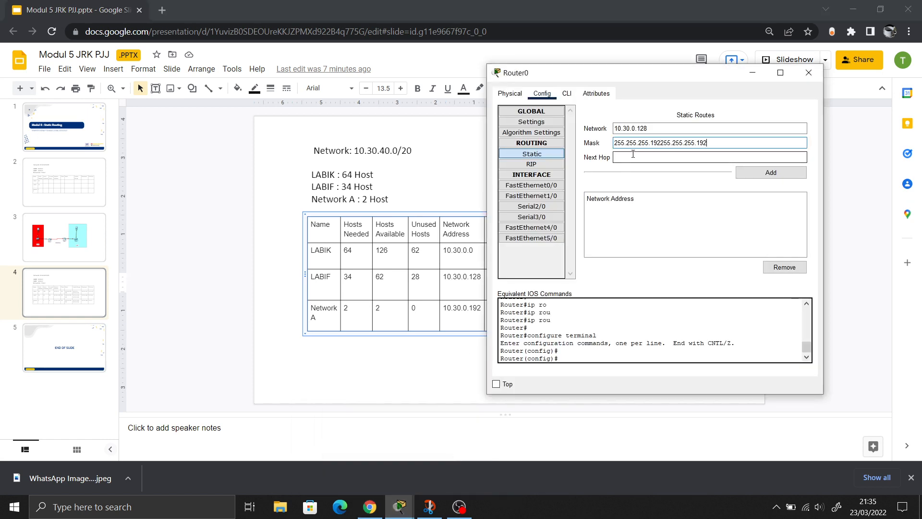
{"action": "key", "text": "BackSpace"}
{"action": "key", "text": "BackSpace"}
{"action": "key", "text": "BackSpace"}
{"action": "key", "text": "BackSpace"}
{"action": "key", "text": "BackSpace"}
{"action": "key", "text": "BackSpace"}
{"action": "key", "text": "BackSpace"}
{"action": "key", "text": "BackSpace"}
{"action": "key", "text": "BackSpace"}
{"action": "key", "text": "BackSpace"}
{"action": "key", "text": "BackSpace"}
{"action": "key", "text": "BackSpace"}
{"action": "key", "text": "BackSpace"}
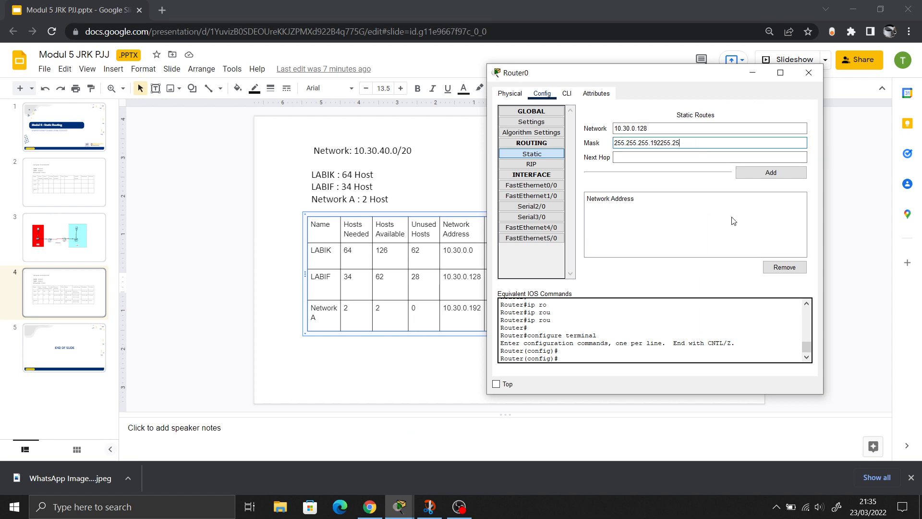
{"action": "key", "text": "BackSpace"}
{"action": "key", "text": "BackSpace"}
Step: Set the static route's next hop to 10.30.0.192, add the route on Router0, and close its window
{"action": "left_click", "coordinate": [656, 159]}
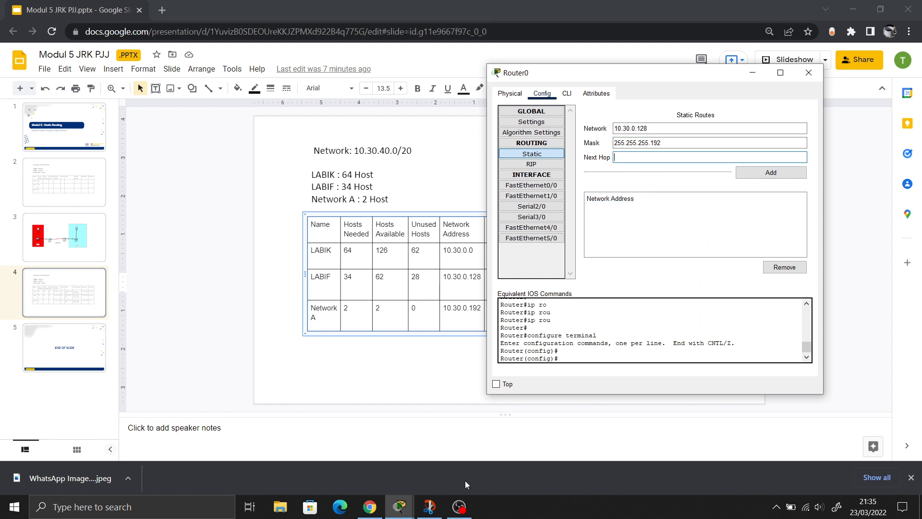
{"action": "left_click", "coordinate": [399, 507]}
{"action": "left_click", "coordinate": [390, 487]}
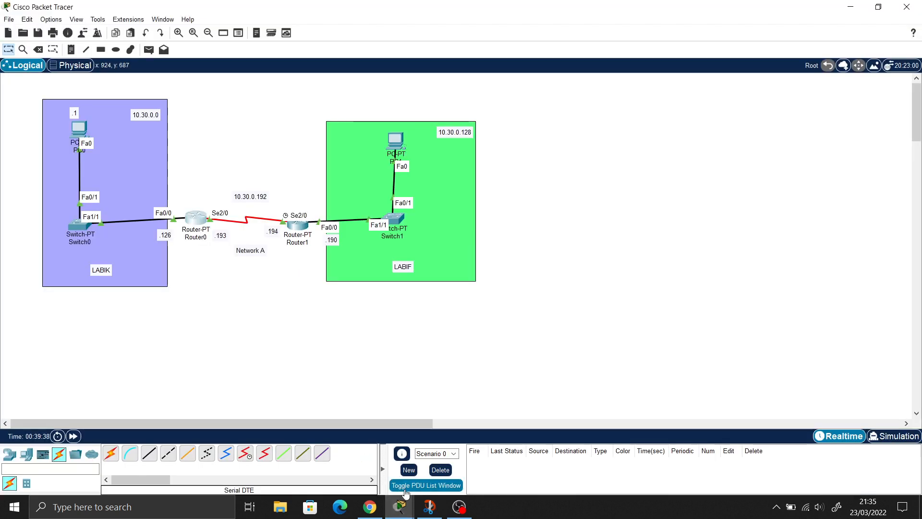
{"action": "mouse_move", "coordinate": [402, 513]}
{"action": "left_click", "coordinate": [465, 456]}
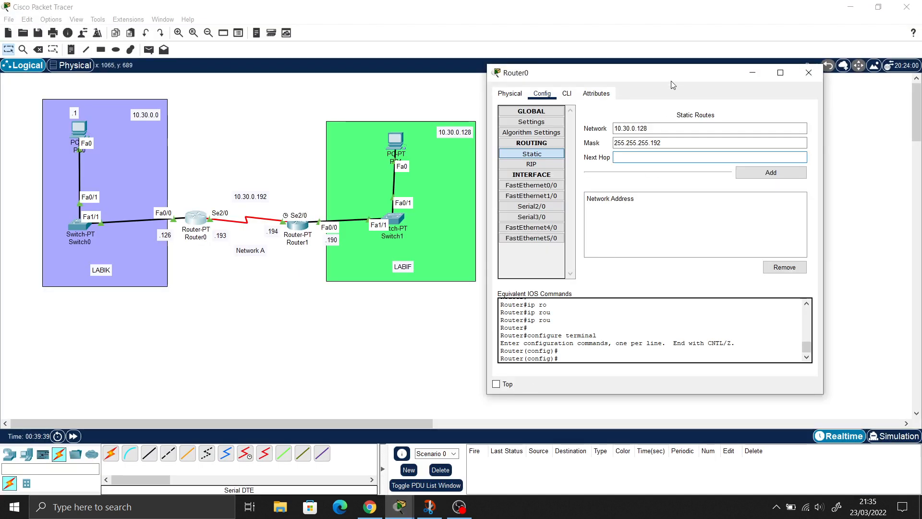
{"action": "left_click_drag", "start_coordinate": [684, 76], "coordinate": [697, 79]}
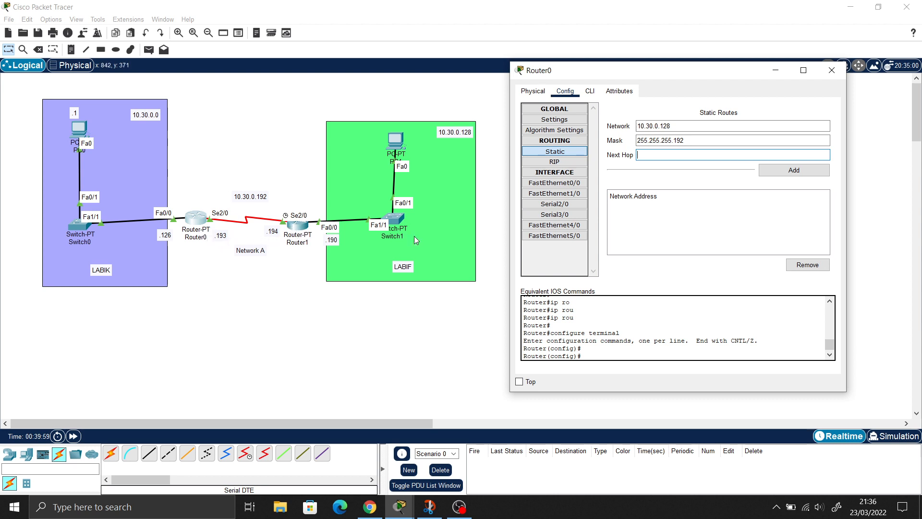
{"action": "left_click", "coordinate": [661, 153]}
{"action": "type", "text": "10.30.0.192"}
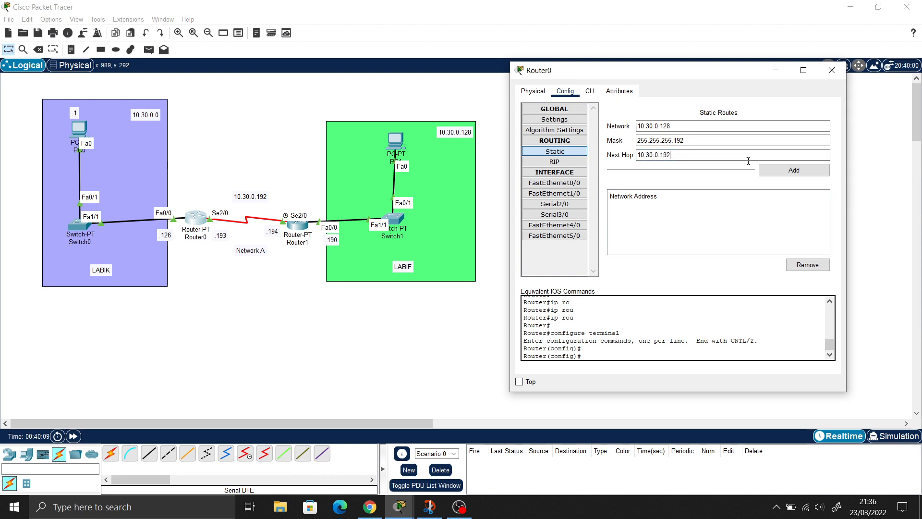
{"action": "left_click", "coordinate": [789, 171]}
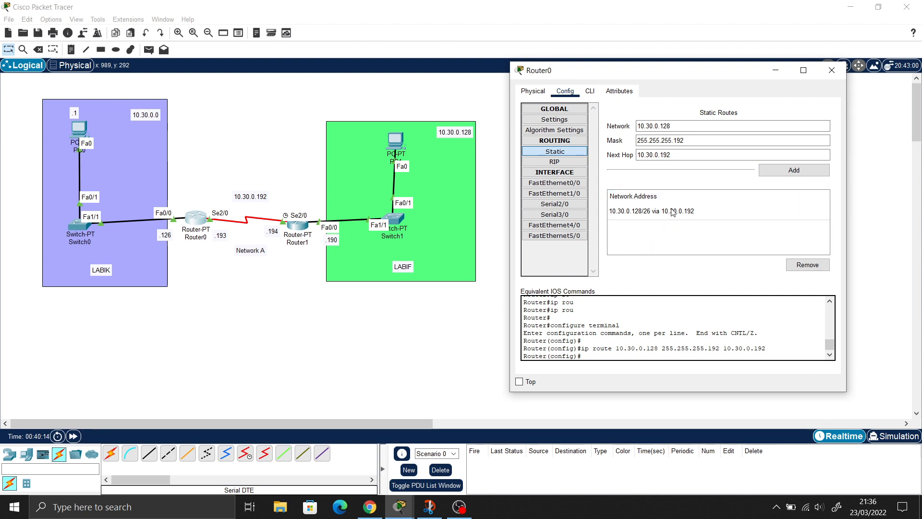
{"action": "left_click", "coordinate": [832, 70]}
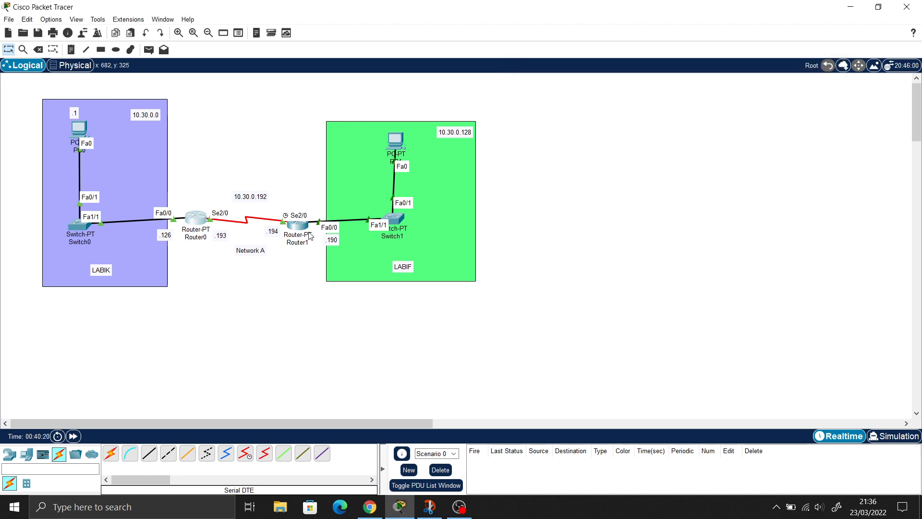
Step: Open Router1's CLI beside the topology and exit interface configuration to global configuration mode
{"action": "left_click", "coordinate": [301, 233]}
{"action": "left_click_drag", "start_coordinate": [405, 89], "coordinate": [634, 99]}
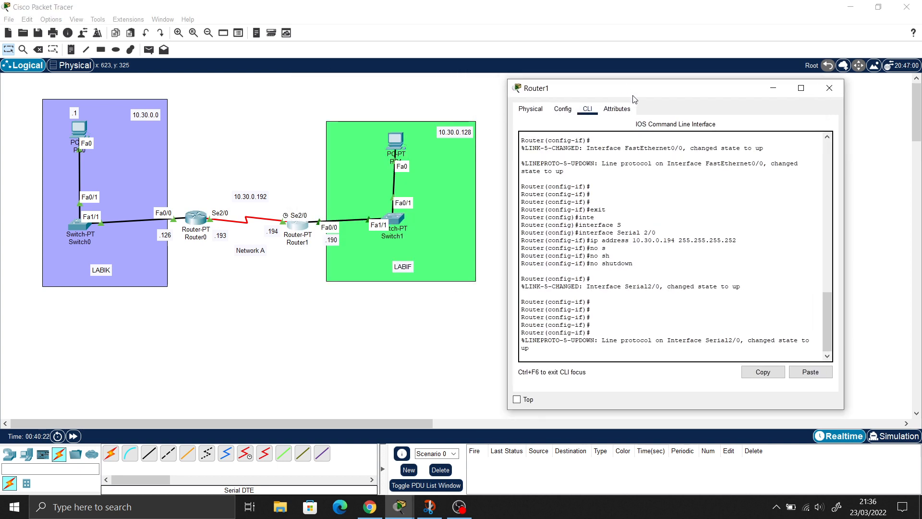
{"action": "key", "text": "Return"}
{"action": "key", "text": "Return"}
{"action": "key", "text": "Return"}
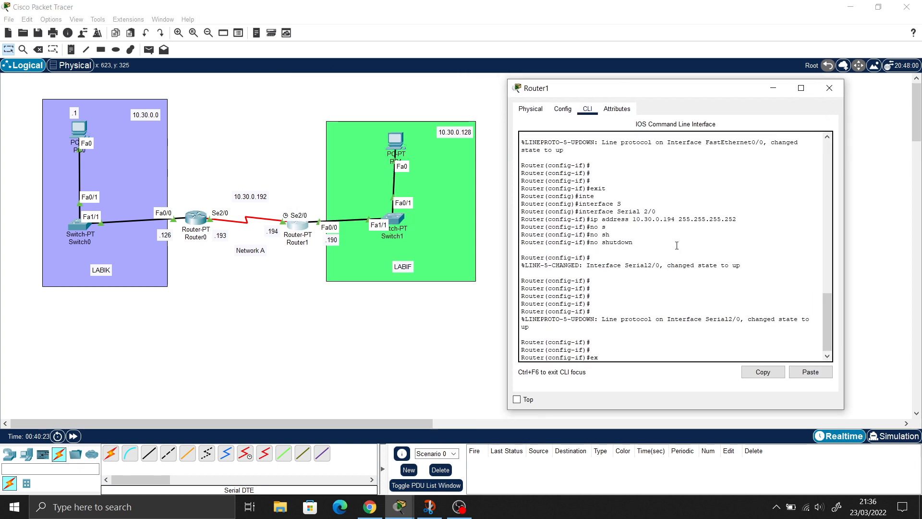
{"action": "type", "text": "exit"}
{"action": "key", "text": "Return"}
{"action": "key", "text": "Return"}
{"action": "key", "text": "Return"}
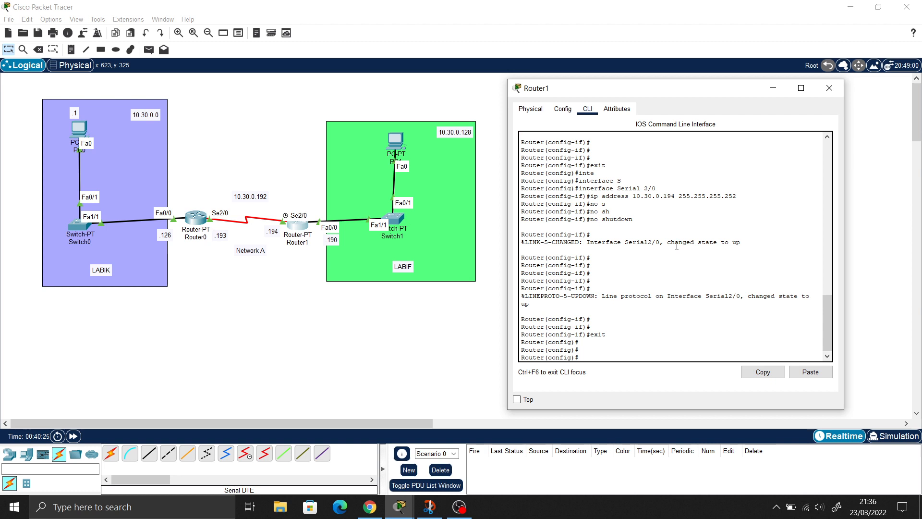
Step: Try entering ip route 10.30.0.0 255.255.255.128 in Router1's CLI, copying LABIK's mask from Google Slides
{"action": "type", "text": "ip rou"}
{"action": "key", "text": "Tab"}
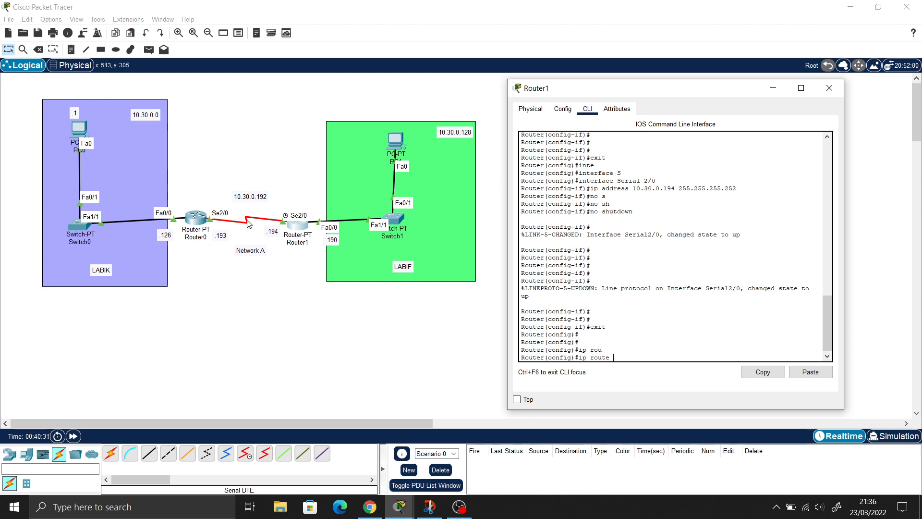
{"action": "type", "text": "10.30.0.0"}
{"action": "left_click", "coordinate": [369, 507]}
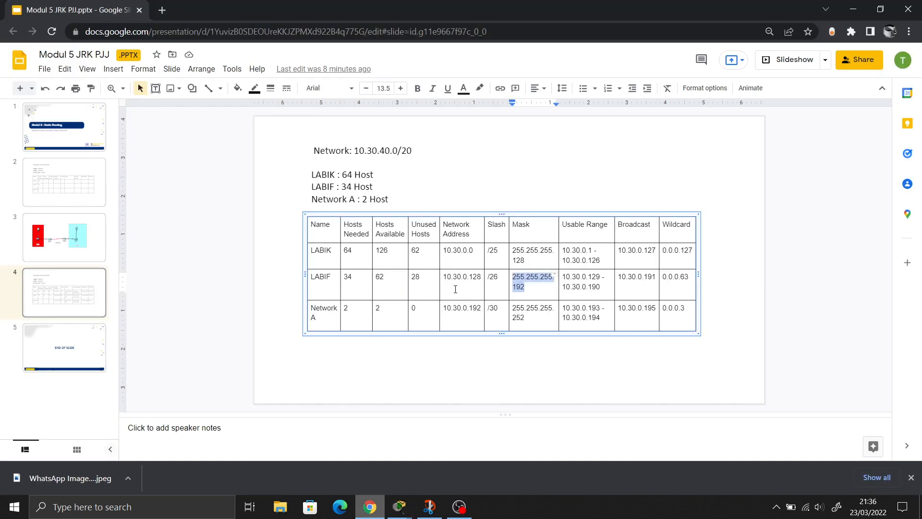
{"action": "triple_click", "coordinate": [528, 264]}
{"action": "key", "text": "ctrl+c"}
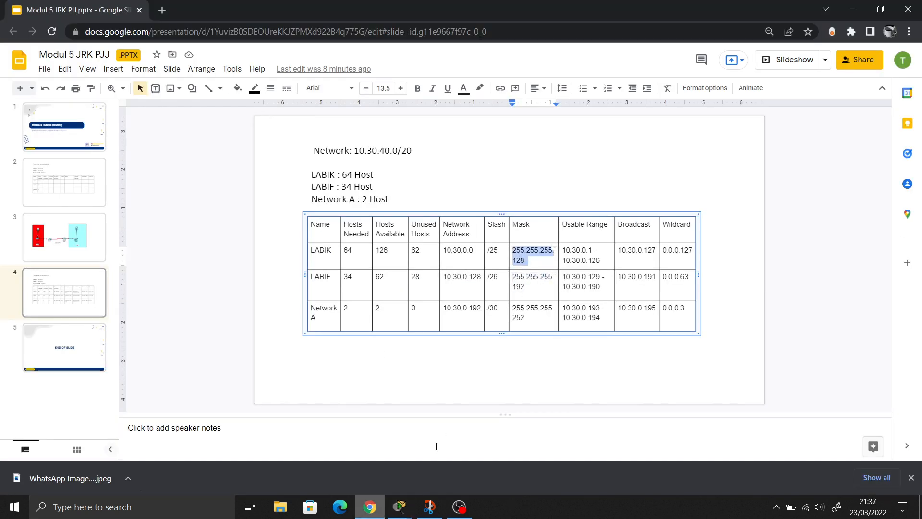
{"action": "mouse_move", "coordinate": [398, 508]}
{"action": "left_click", "coordinate": [480, 427]}
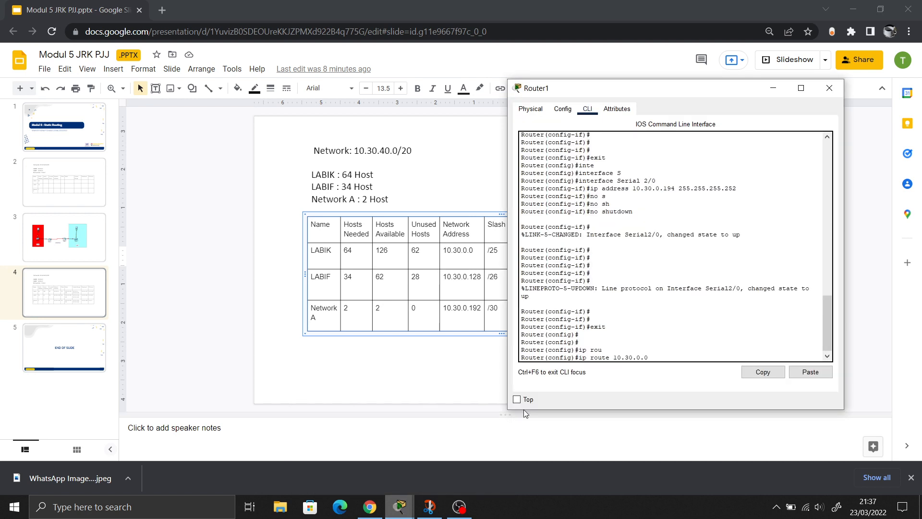
{"action": "right_click", "coordinate": [665, 348]}
{"action": "left_click", "coordinate": [682, 376]}
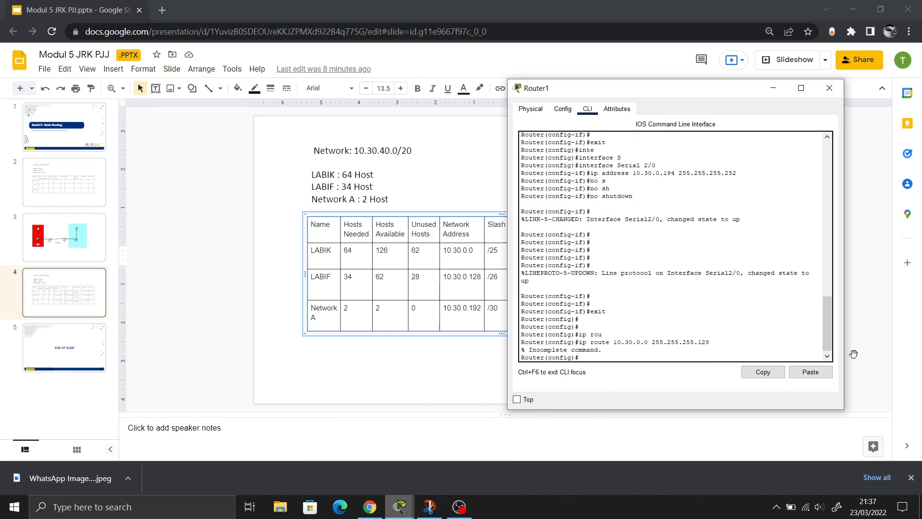
Step: Add Router1's static route with ip route 10.30.0.0 255.255.255.128 10.30.0.193, checking the topology for the next hop, and minimize its window
{"action": "key", "text": "Up"}
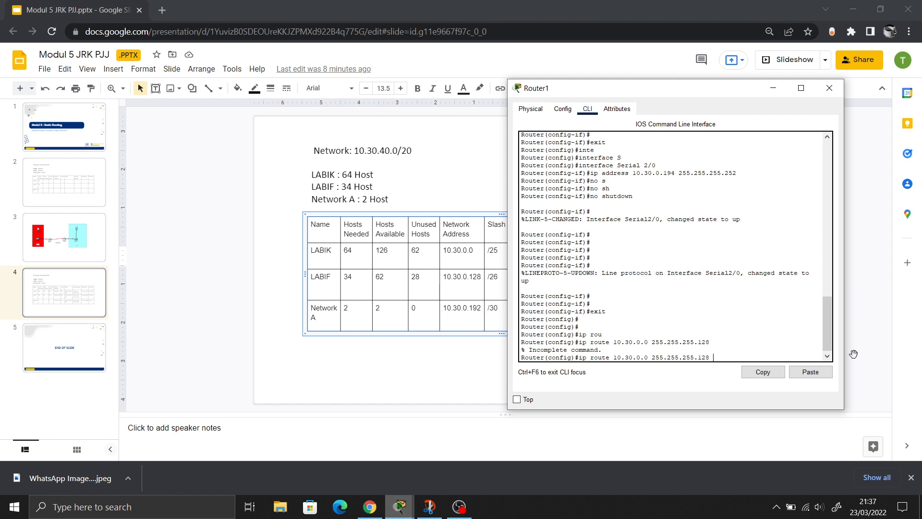
{"action": "mouse_move", "coordinate": [401, 506]}
{"action": "left_click", "coordinate": [403, 485]}
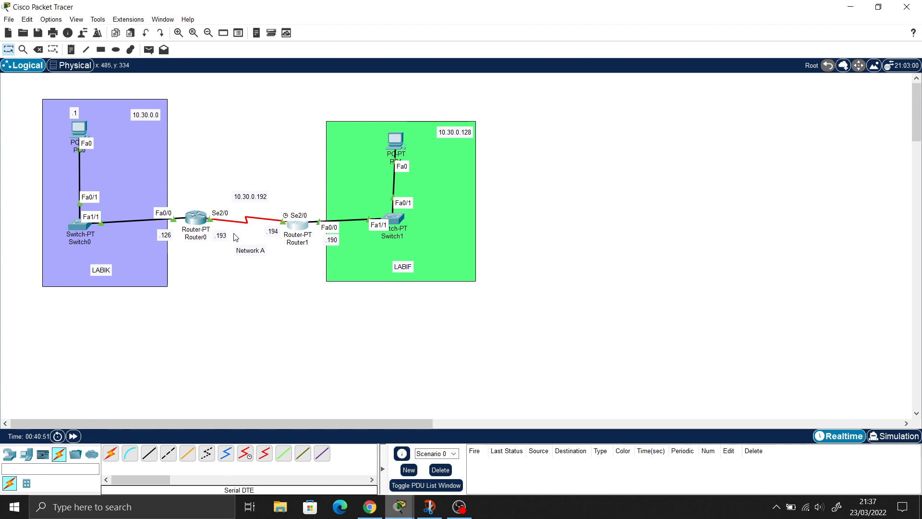
{"action": "left_click", "coordinate": [403, 507]}
{"action": "left_click", "coordinate": [464, 456]}
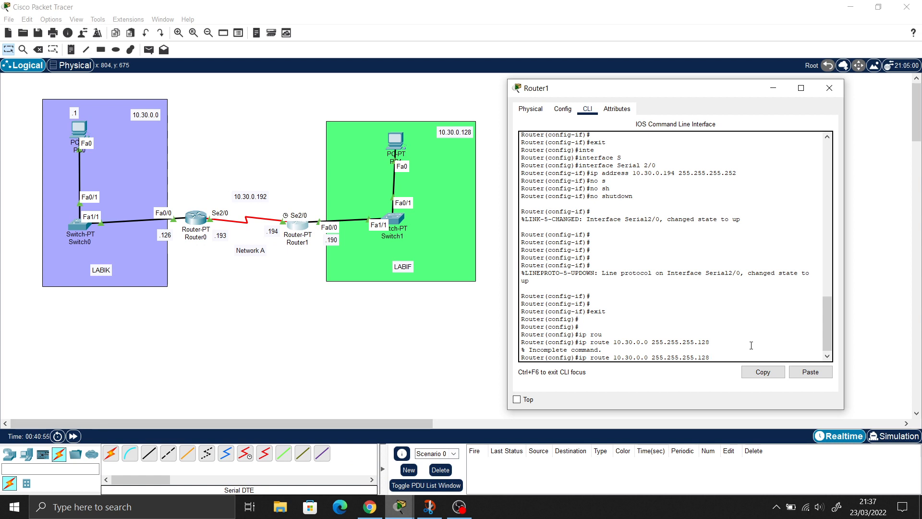
{"action": "type", "text": "10.30.0.193"}
{"action": "key", "text": "Return"}
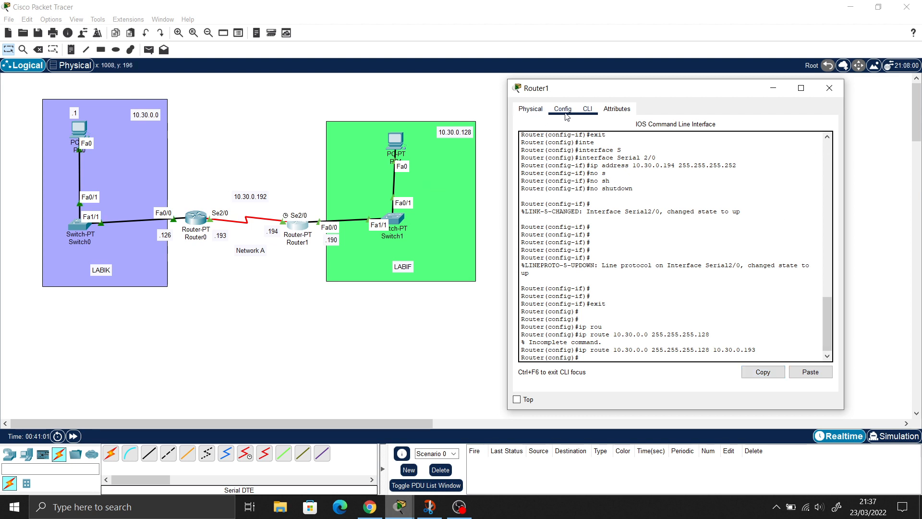
{"action": "left_click_drag", "start_coordinate": [682, 95], "coordinate": [657, 103]}
{"action": "left_click", "coordinate": [739, 97]}
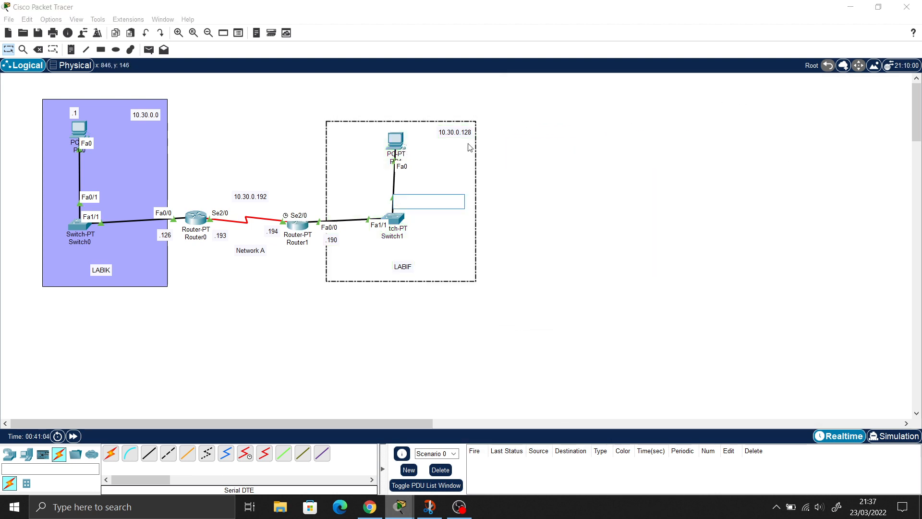
Step: Test connectivity from LABIK to LABIF by pinging 10.30.0.129 in PC0's Command Prompt
{"action": "left_click", "coordinate": [79, 126]}
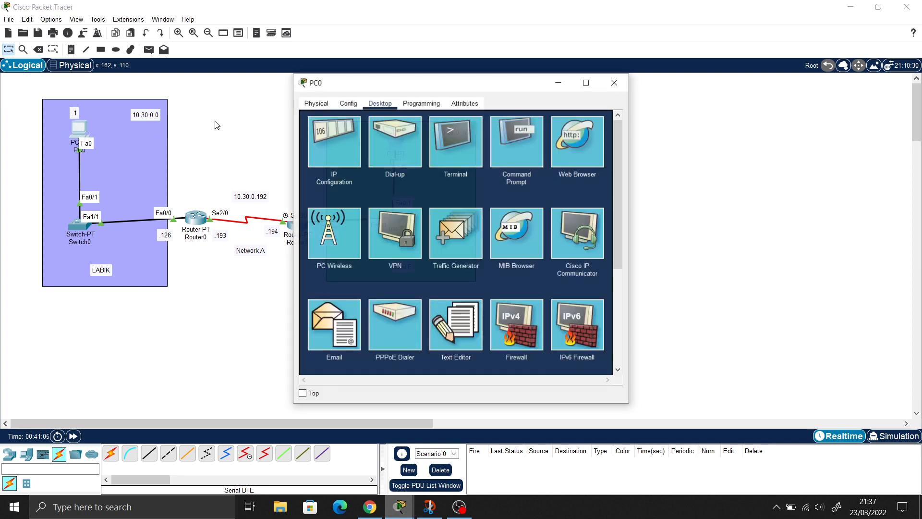
{"action": "left_click_drag", "start_coordinate": [463, 82], "coordinate": [726, 102]}
{"action": "left_click", "coordinate": [723, 165]}
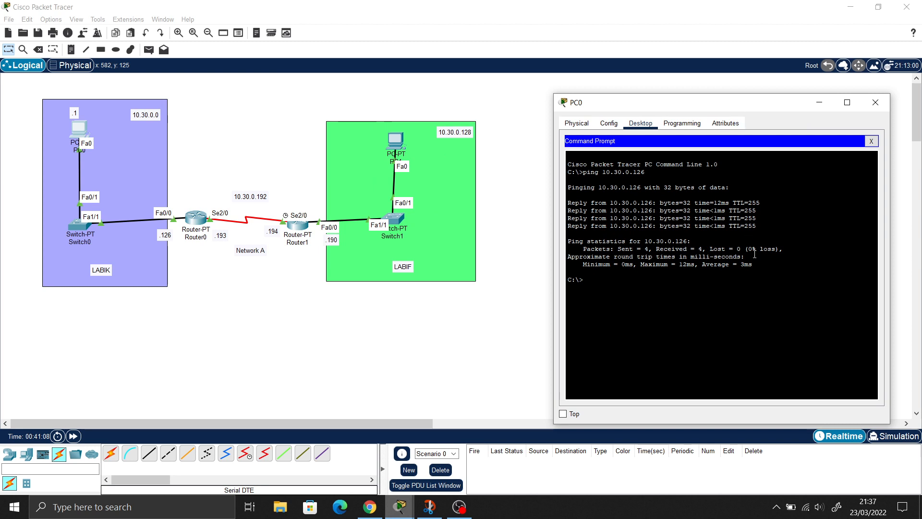
{"action": "type", "text": "ping 10.30.0."}
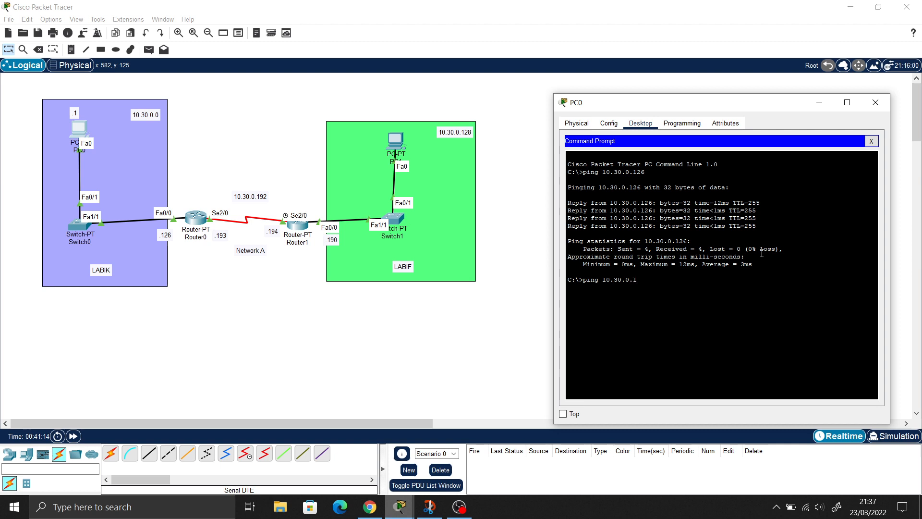
{"action": "type", "text": "129"}
{"action": "key", "text": "Return"}
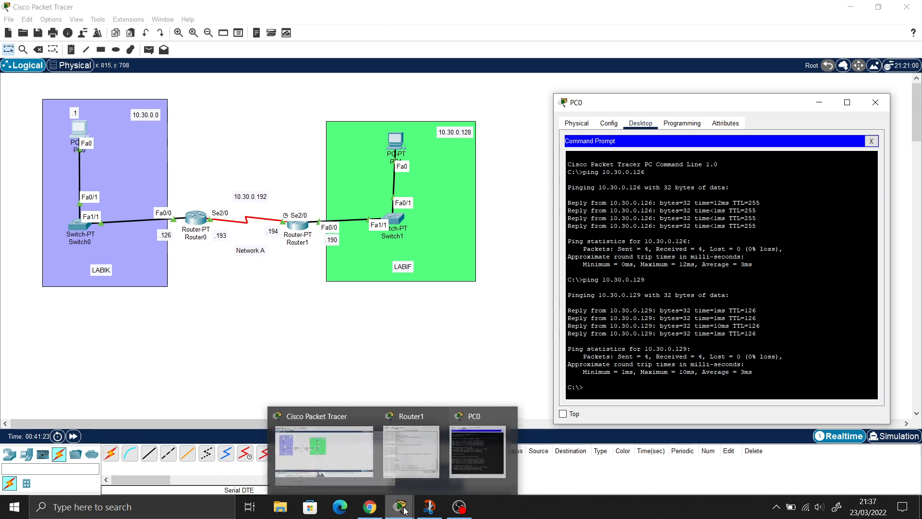
Step: Review the destination network, mask and next hop of Router1's static route against the topology, and close Router1's window
{"action": "left_click", "coordinate": [460, 411]}
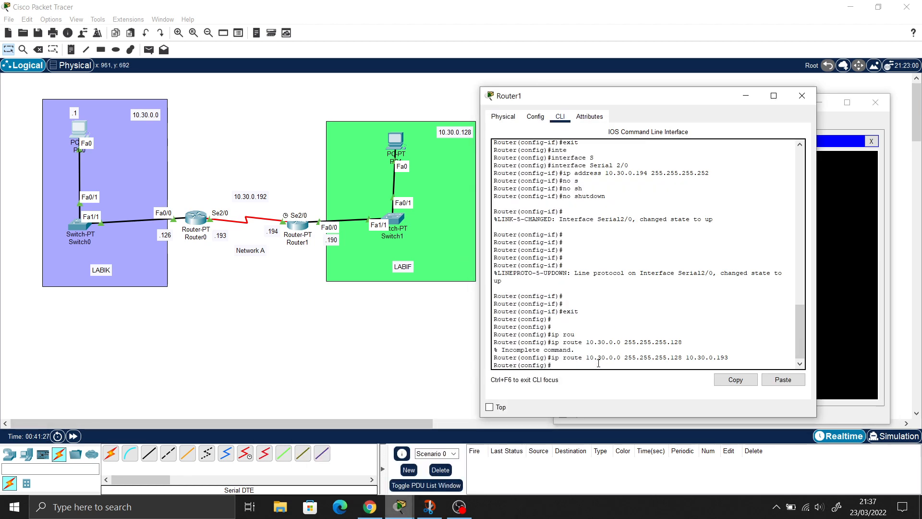
{"action": "left_click_drag", "start_coordinate": [550, 357], "coordinate": [621, 358]}
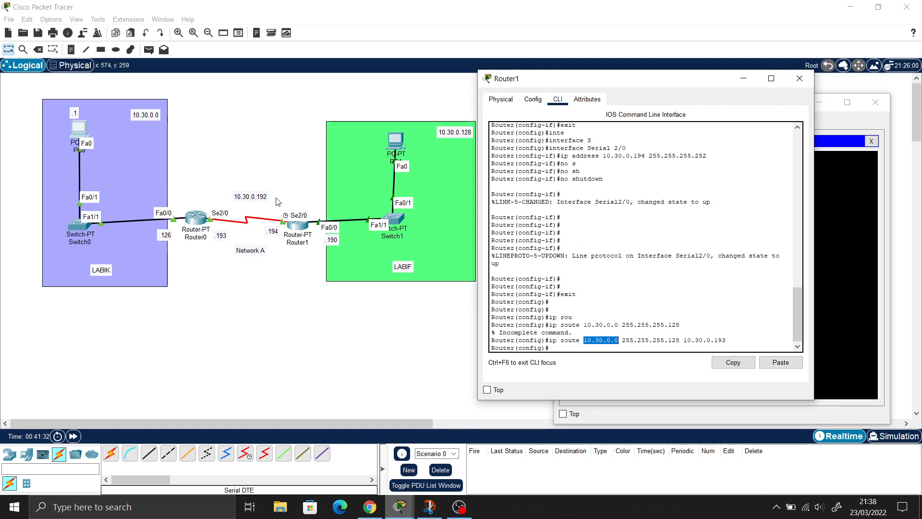
{"action": "left_click", "coordinate": [480, 172]}
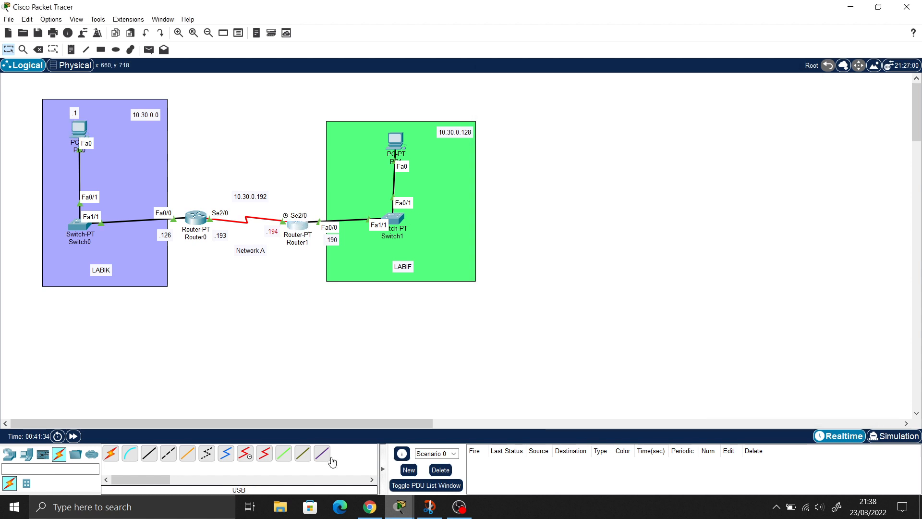
{"action": "mouse_move", "coordinate": [401, 507]}
{"action": "left_click", "coordinate": [456, 468]}
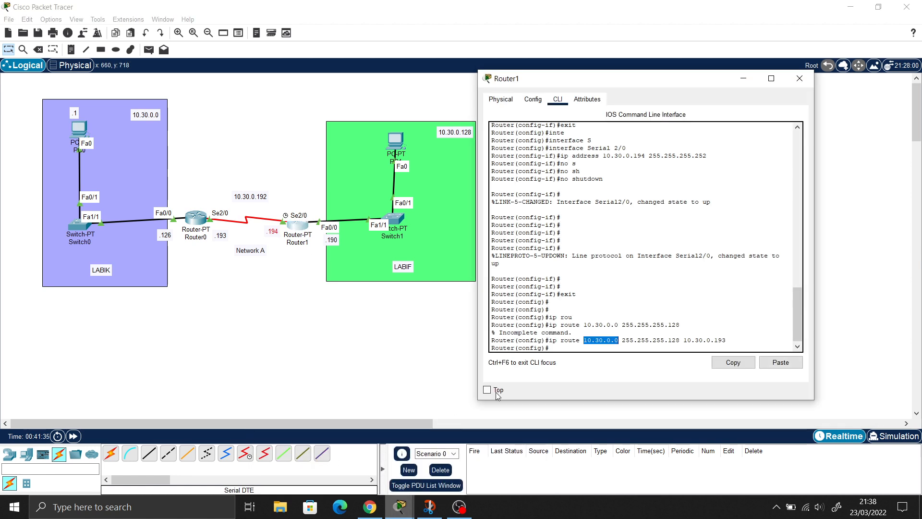
{"action": "left_click_drag", "start_coordinate": [584, 340], "coordinate": [603, 340]}
{"action": "left_click_drag", "start_coordinate": [623, 341], "coordinate": [716, 339]}
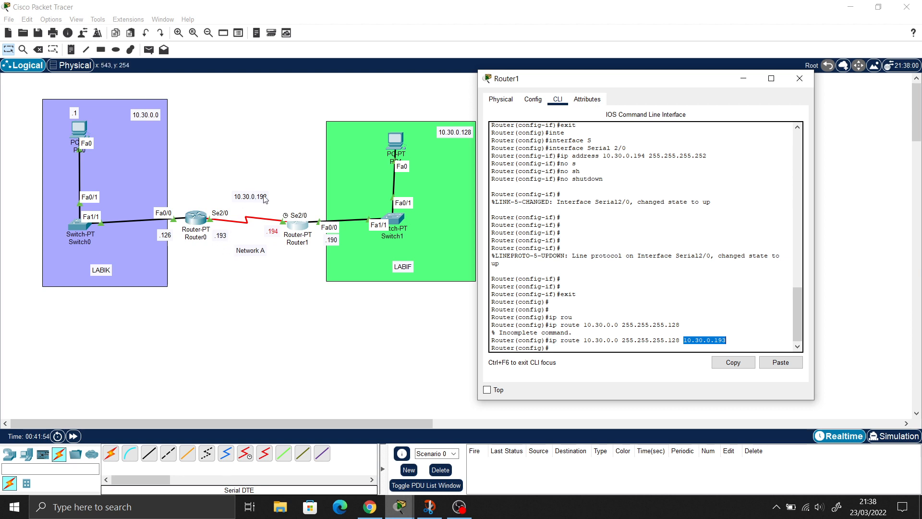
{"action": "left_click", "coordinate": [567, 171]}
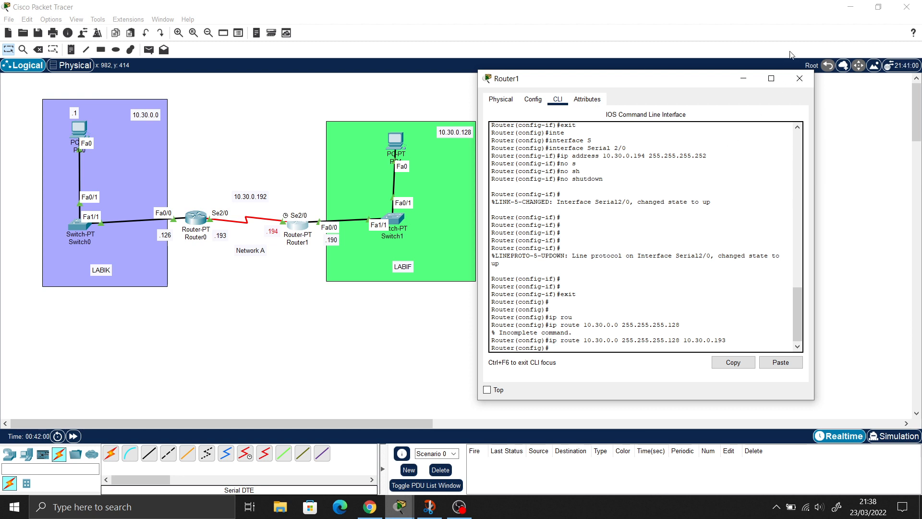
{"action": "left_click", "coordinate": [799, 79]}
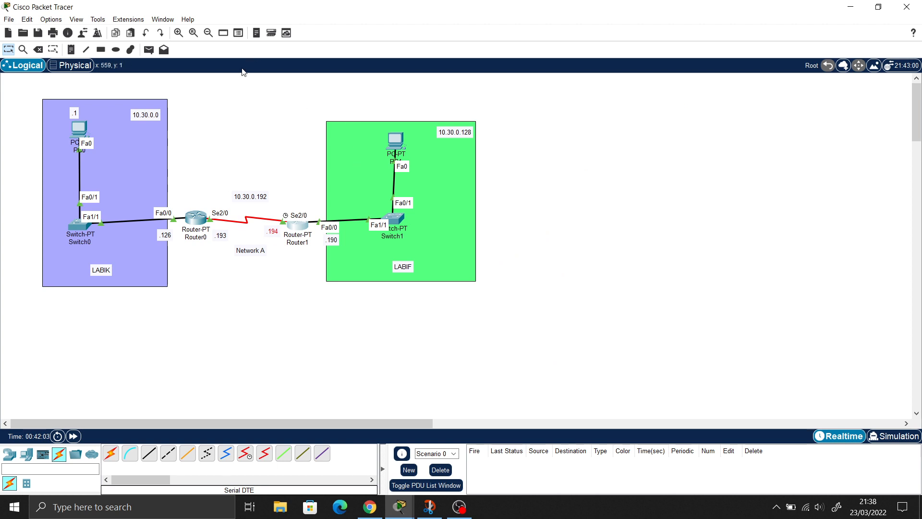
Step: Close PC0's window, open PC1's desktop applications, and switch the workspace to Simulation mode
{"action": "left_click", "coordinate": [84, 122]}
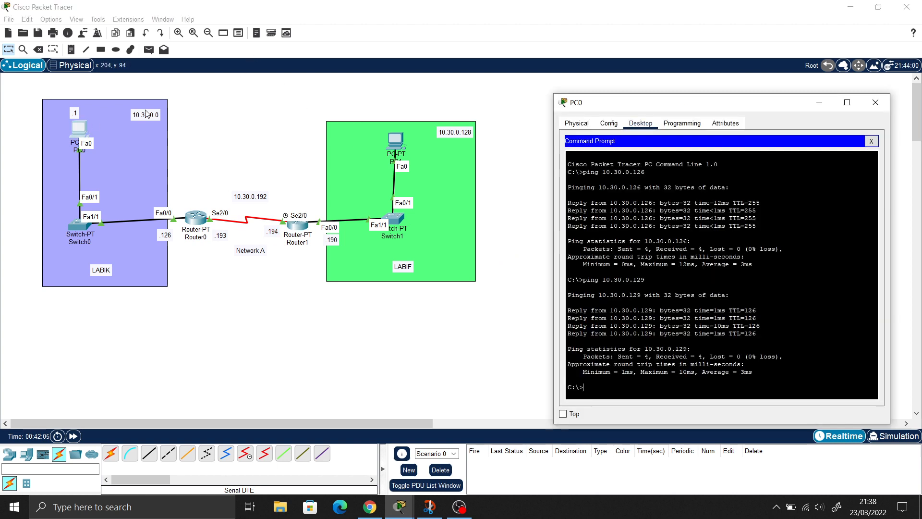
{"action": "left_click_drag", "start_coordinate": [864, 101], "coordinate": [625, 93]}
{"action": "left_click", "coordinate": [625, 74]}
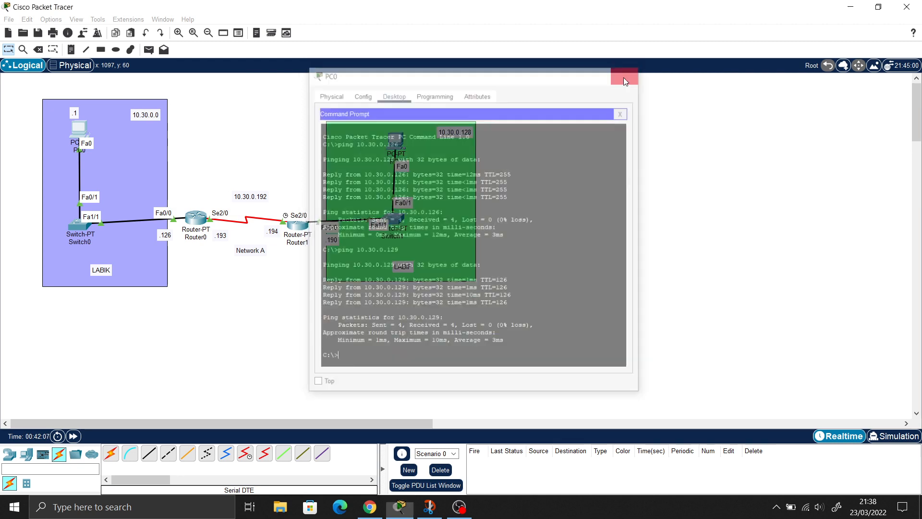
{"action": "left_click", "coordinate": [401, 142]}
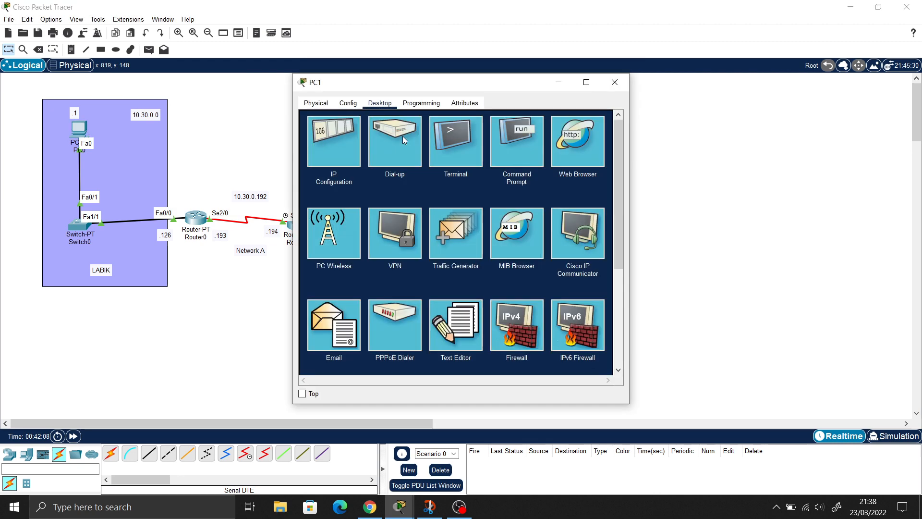
{"action": "left_click", "coordinate": [403, 136]}
{"action": "left_click", "coordinate": [509, 261]}
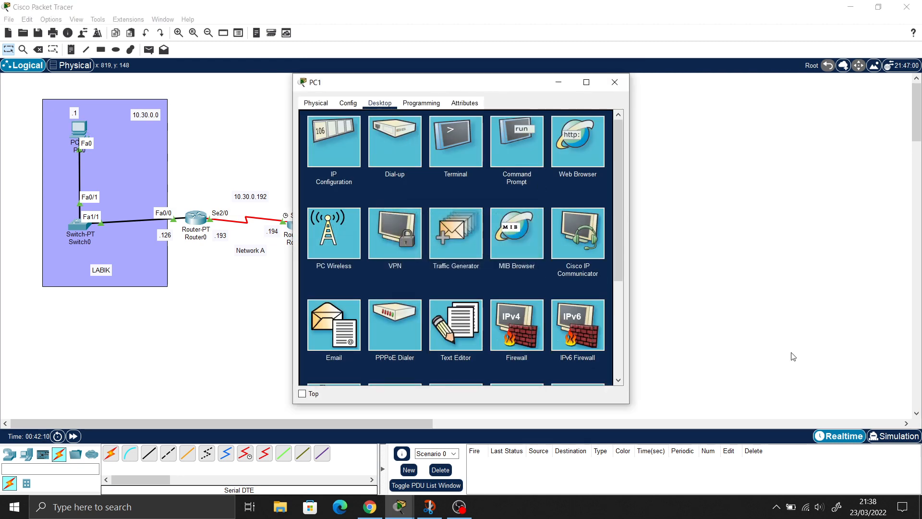
{"action": "left_click", "coordinate": [886, 437]}
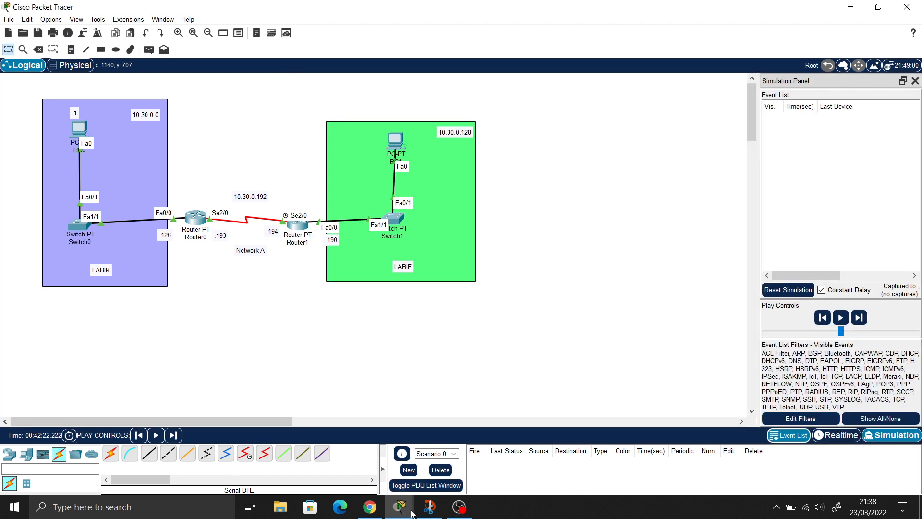
Step: Ping 10.30.0.1 from PC1's Command Prompt and move its window clear of the LABIF area
{"action": "mouse_move", "coordinate": [404, 508]}
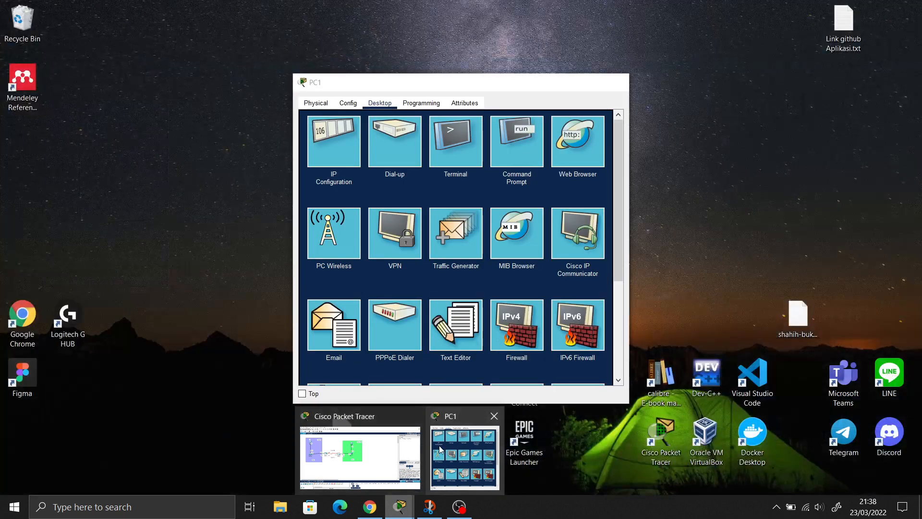
{"action": "left_click", "coordinate": [463, 456]}
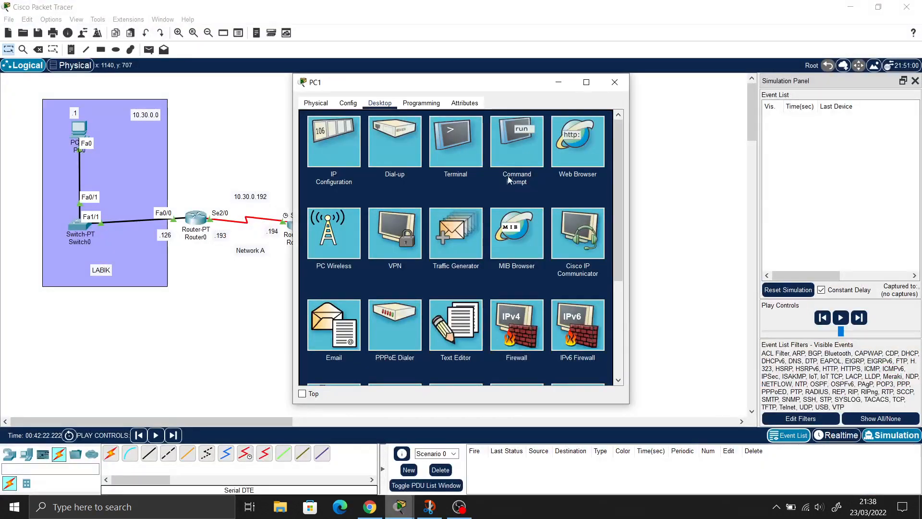
{"action": "left_click", "coordinate": [508, 176]}
{"action": "left_click_drag", "start_coordinate": [499, 85], "coordinate": [662, 98]}
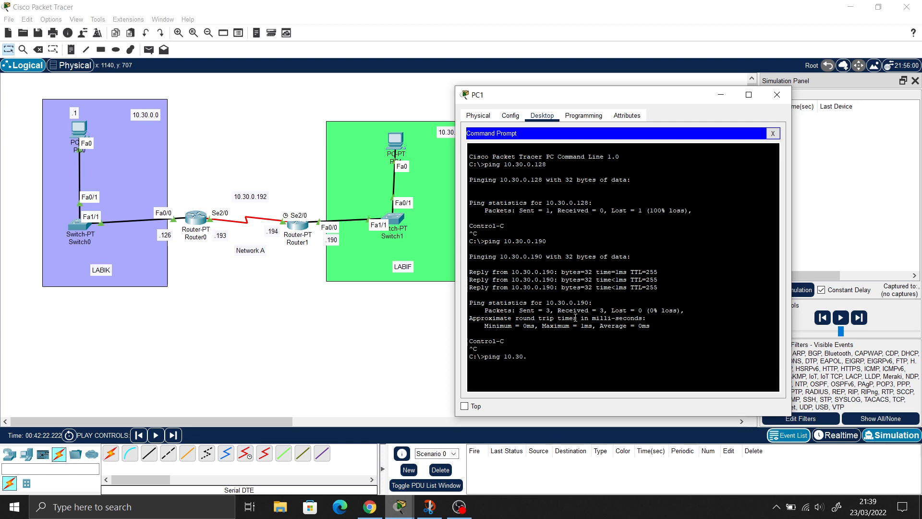
{"action": "key", "text": "Return"}
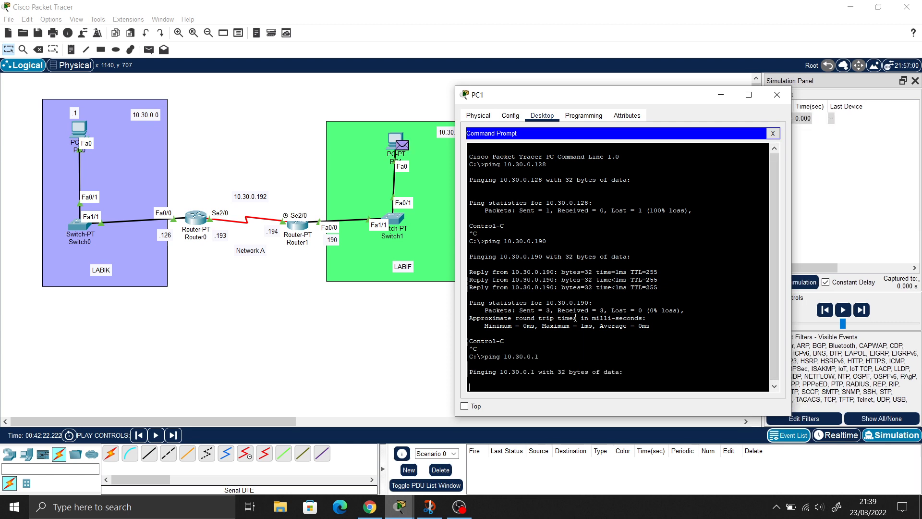
{"action": "left_click_drag", "start_coordinate": [588, 96], "coordinate": [620, 40]}
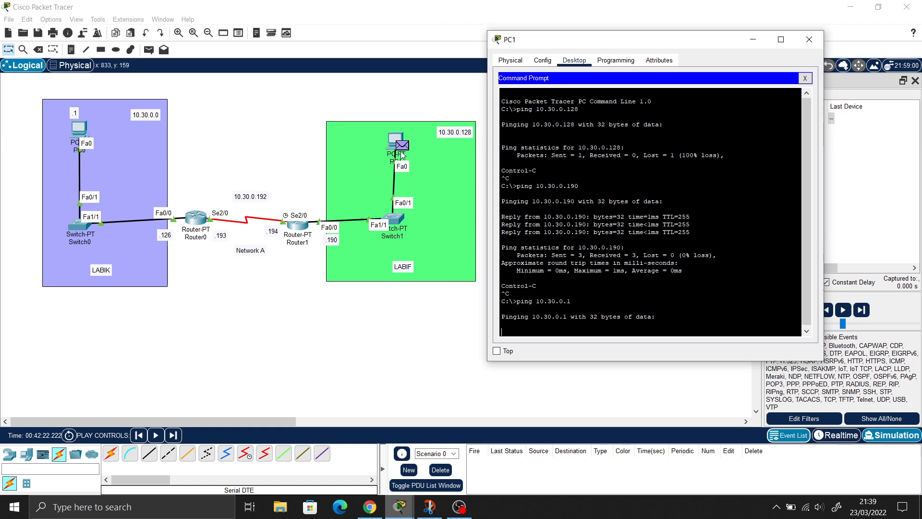
Step: Minimize PC1's window and advance the simulation event by event to follow the ping from PC1 to PC0 and back
{"action": "left_click", "coordinate": [753, 39]}
{"action": "left_click", "coordinate": [861, 309]}
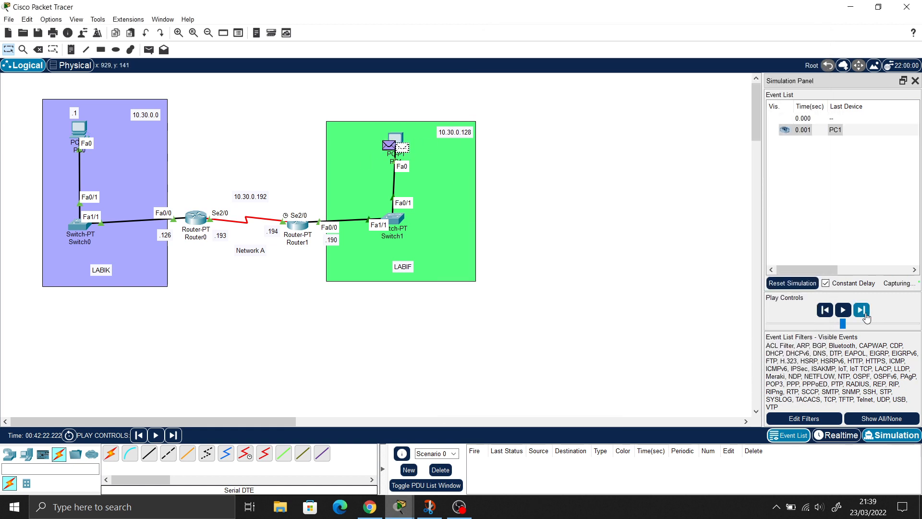
{"action": "left_click", "coordinate": [862, 311]}
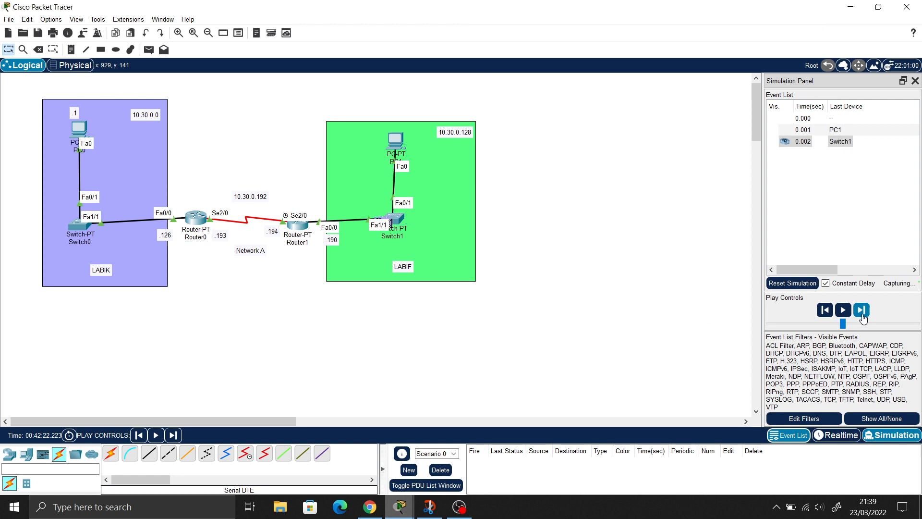
{"action": "left_click", "coordinate": [861, 312]}
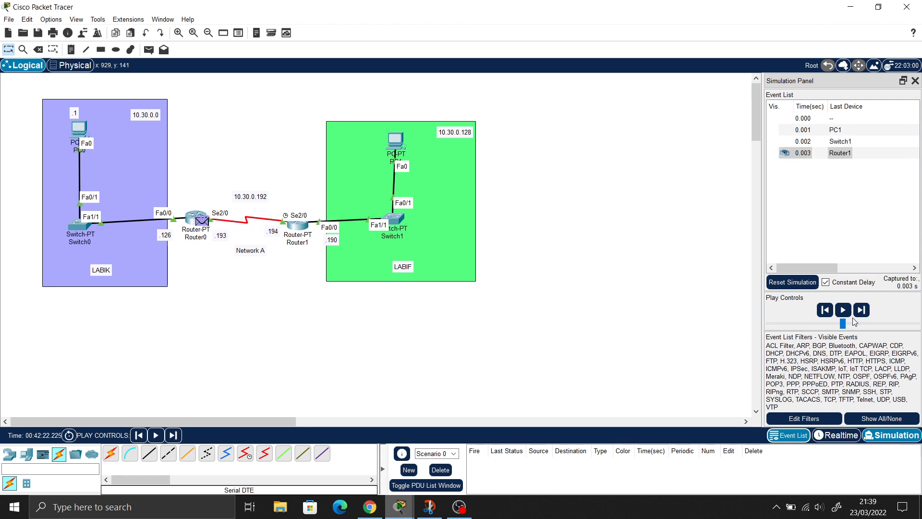
{"action": "left_click", "coordinate": [866, 311]}
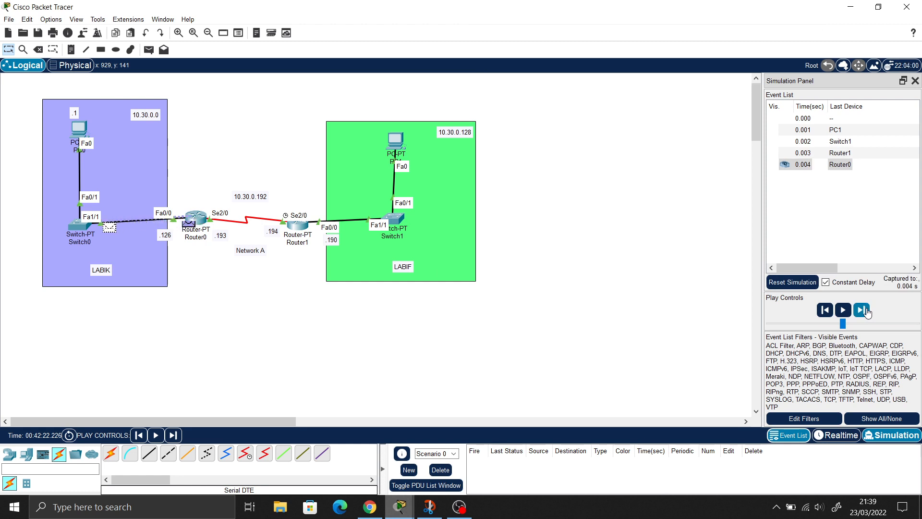
{"action": "left_click", "coordinate": [866, 311]}
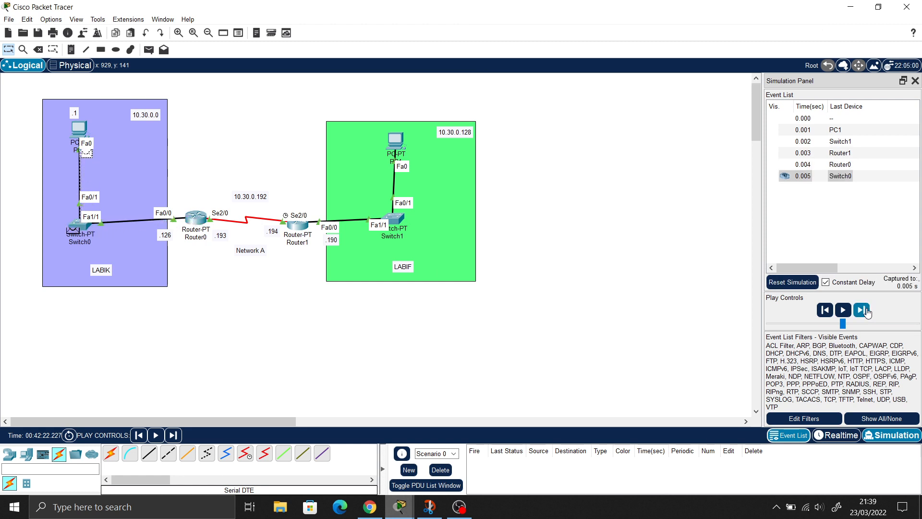
{"action": "left_click", "coordinate": [866, 311]}
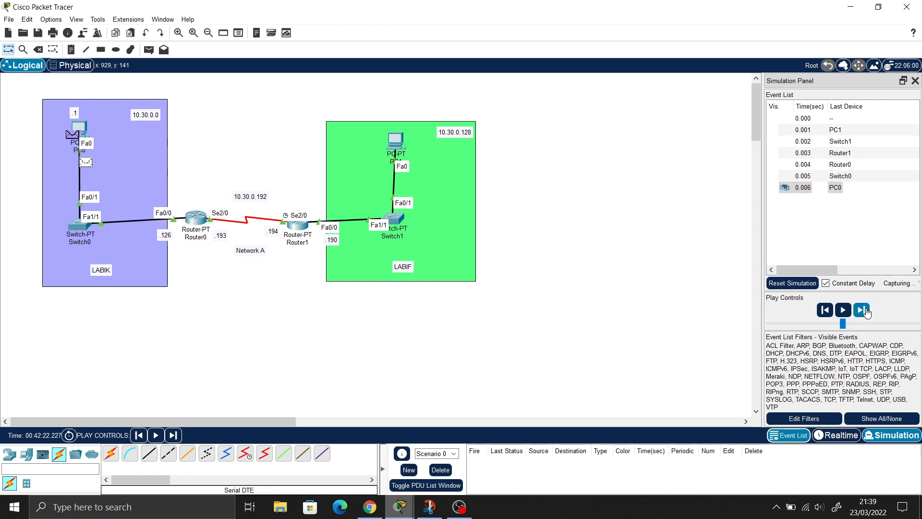
{"action": "left_click", "coordinate": [866, 311]}
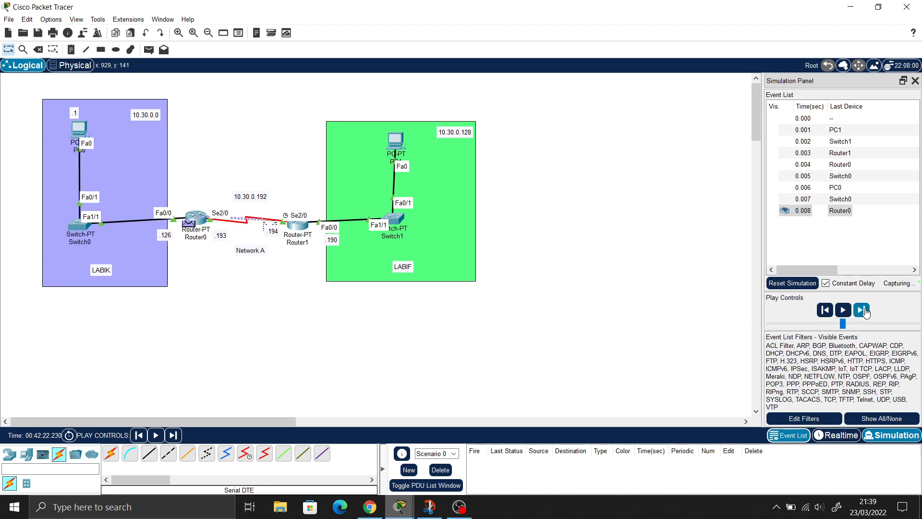
{"action": "left_click", "coordinate": [866, 311]}
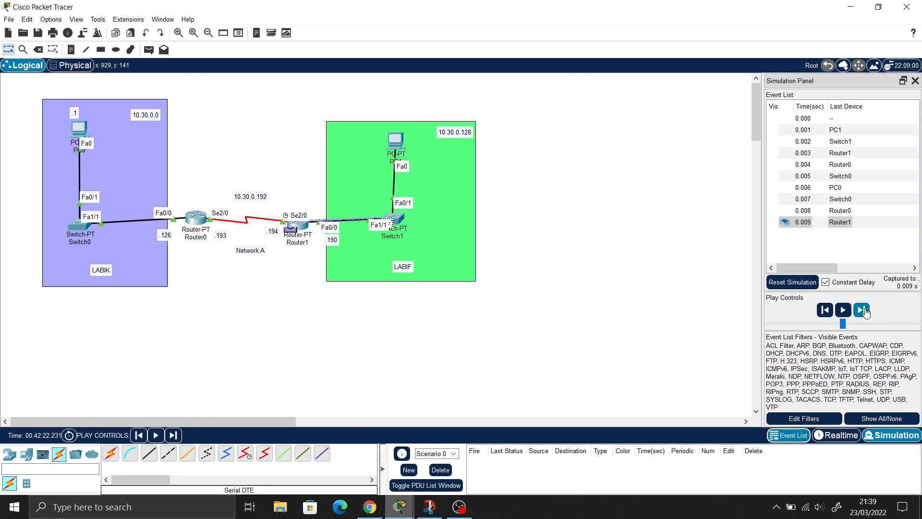
{"action": "left_click", "coordinate": [865, 311]}
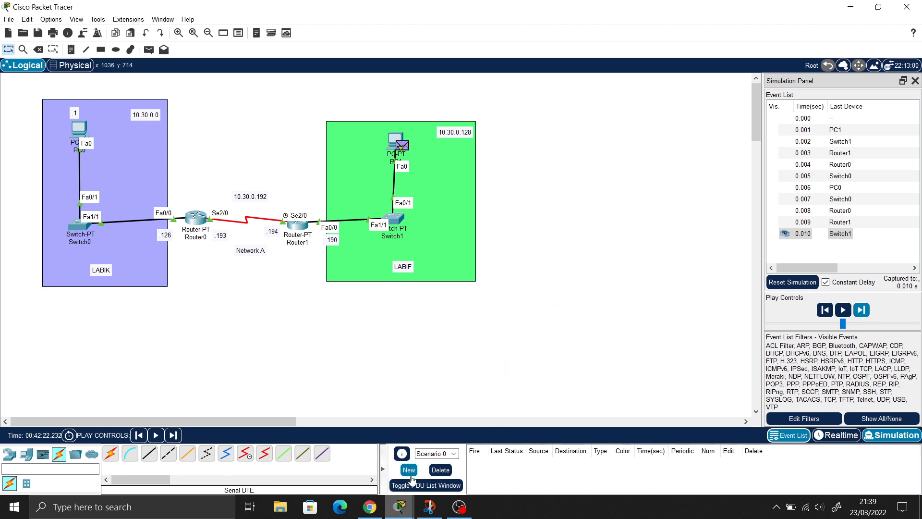
Step: Switch to Google Slides, select the END OF SLIDE slide, and start the slideshow from it
{"action": "mouse_move", "coordinate": [382, 511]}
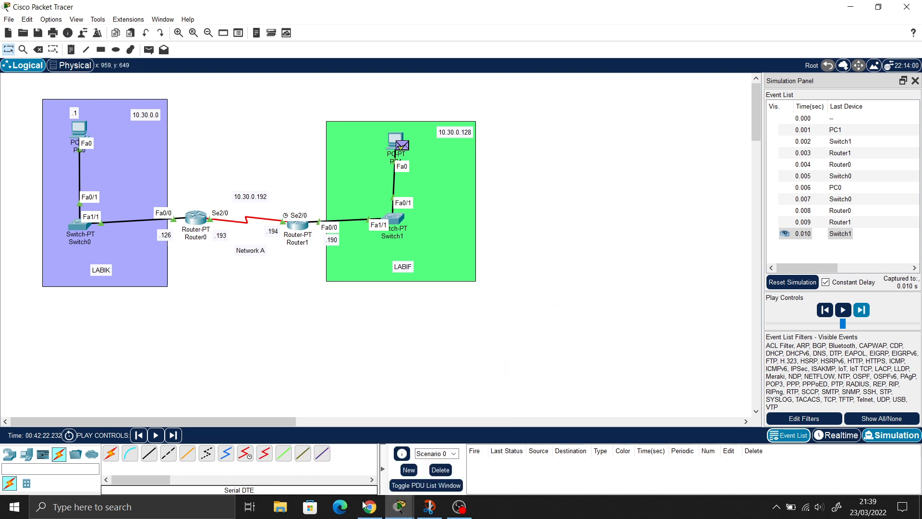
{"action": "left_click", "coordinate": [365, 510]}
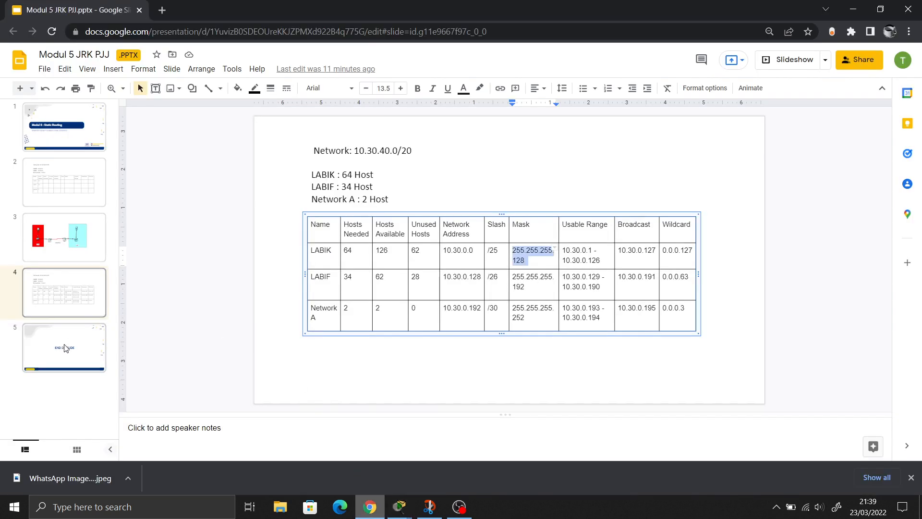
{"action": "left_click", "coordinate": [75, 356]}
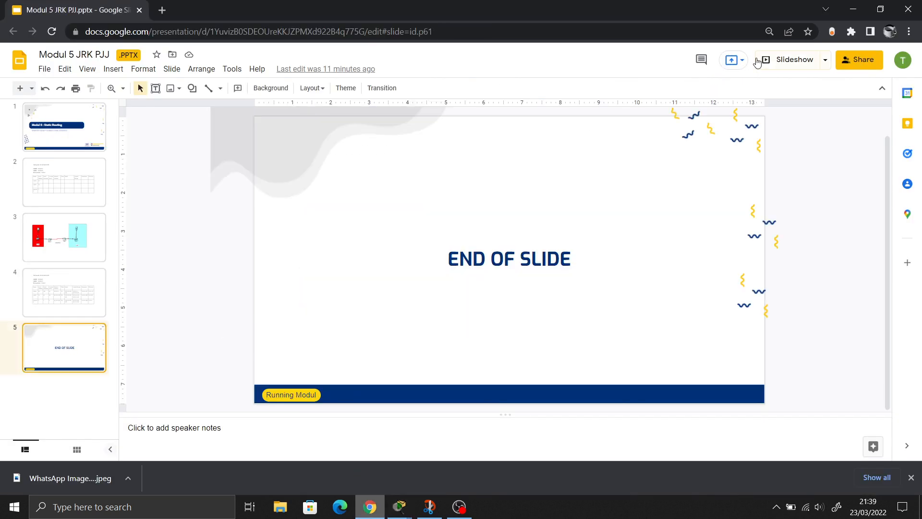
{"action": "left_click", "coordinate": [780, 62]}
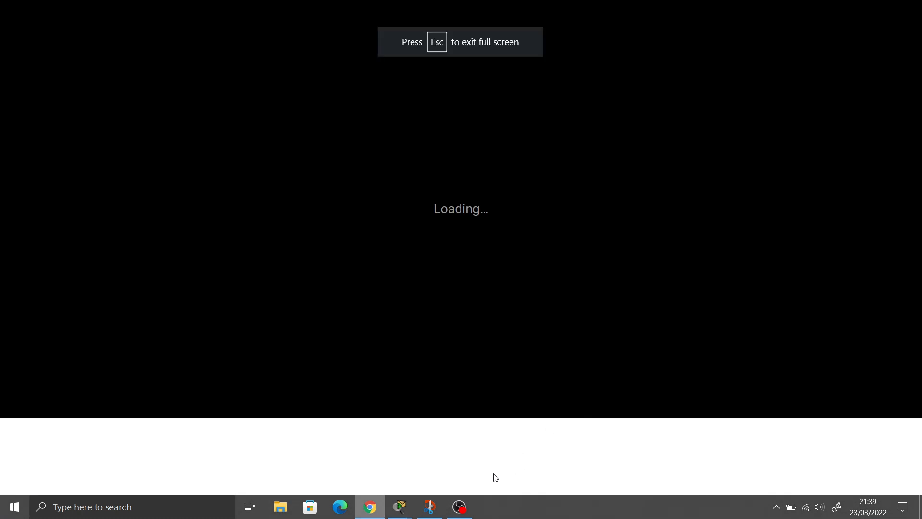